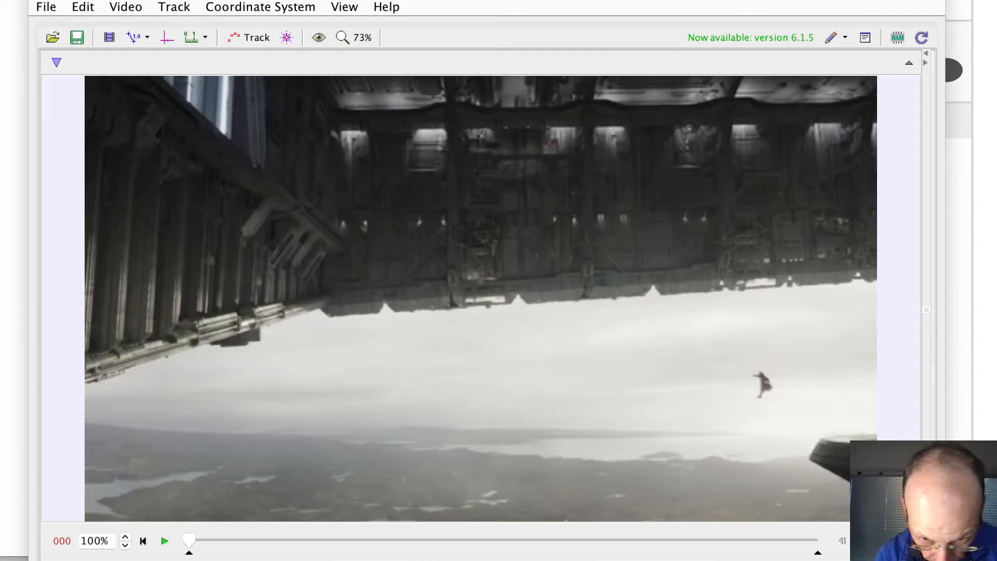
Step: Switch to the video player with justjump.mp4 and scrub back and forth from the start to examine the wide shot of the jump
key("super+Tab")
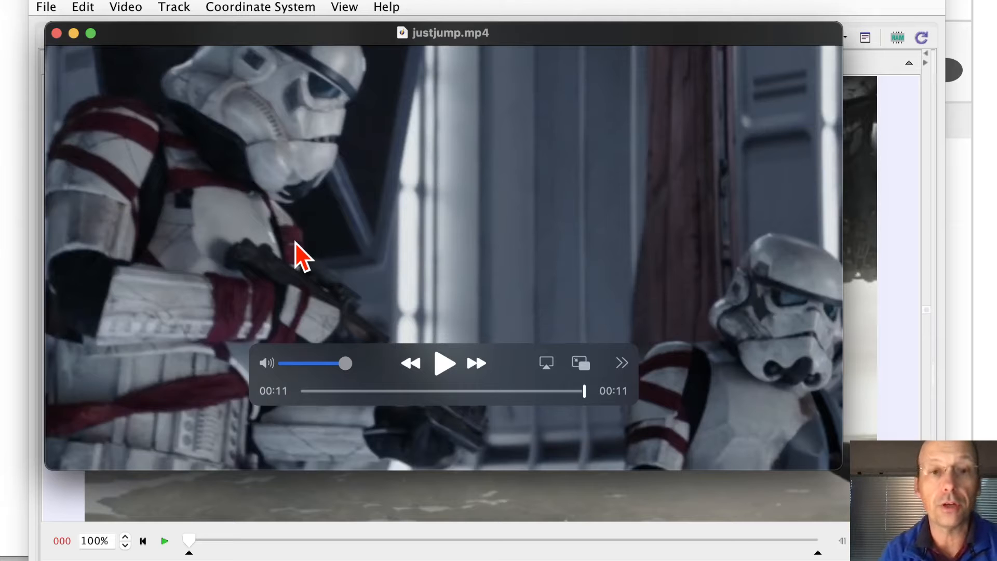
left_click_drag(584, 391, 253, 403)
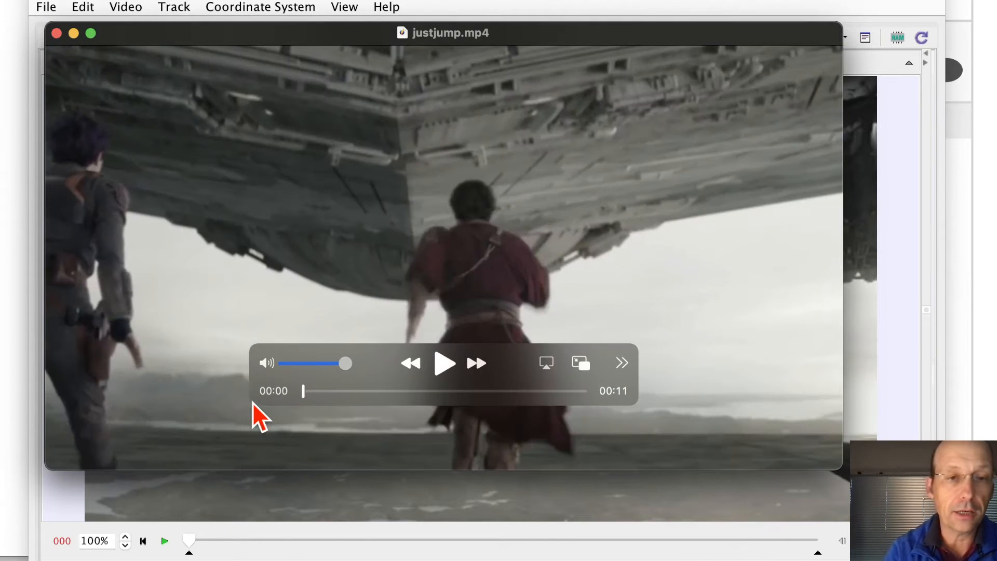
scroll(245, 162, "right", 5)
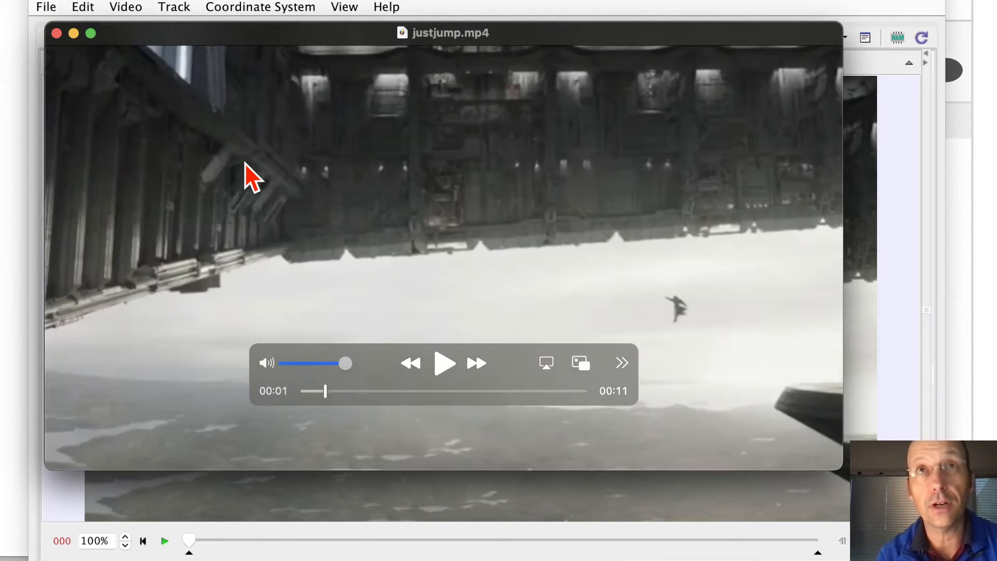
scroll(245, 162, "left", 3)
scroll(245, 162, "right", 2)
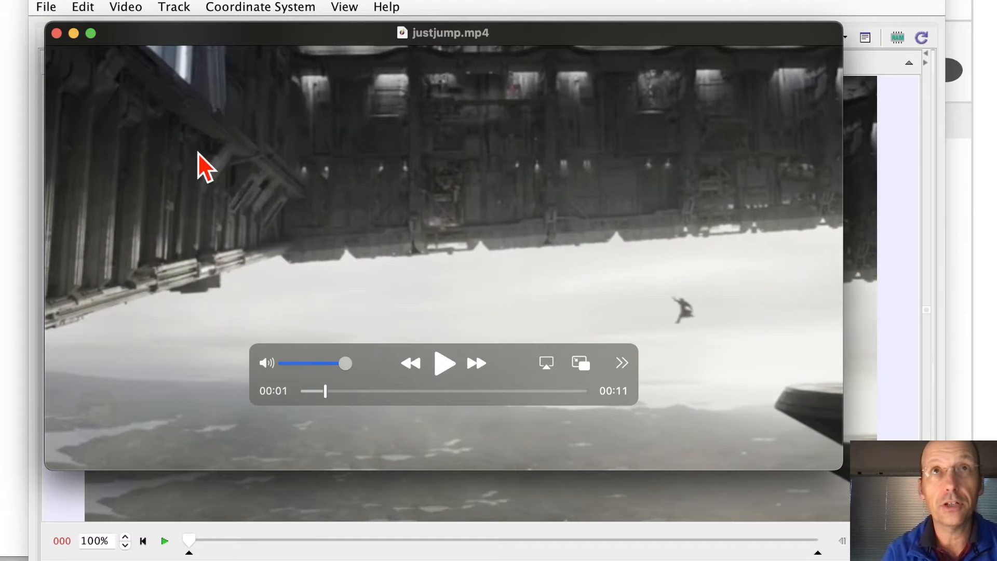
scroll(267, 232, "right", 4)
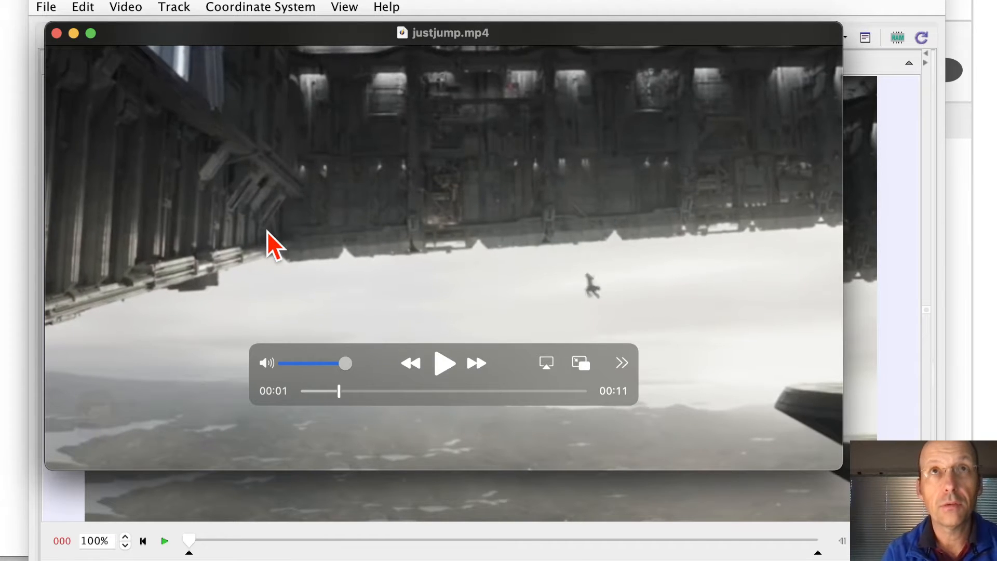
scroll(267, 232, "left", 2)
scroll(267, 232, "left", 1)
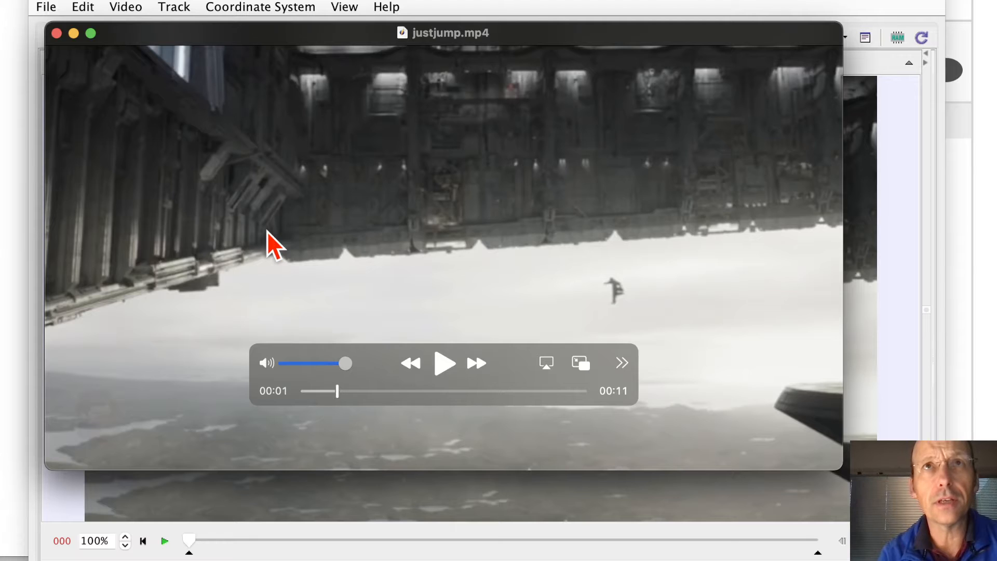
scroll(267, 232, "right", 2)
scroll(267, 232, "left", 2)
scroll(267, 232, "right", 2)
scroll(267, 232, "left", 2)
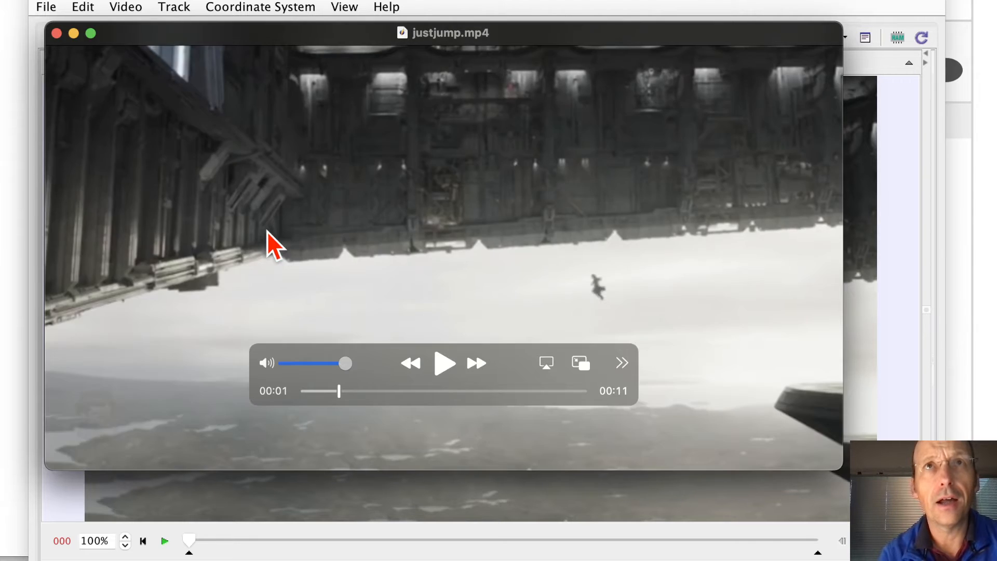
scroll(267, 232, "right", 2)
scroll(266, 232, "left", 2)
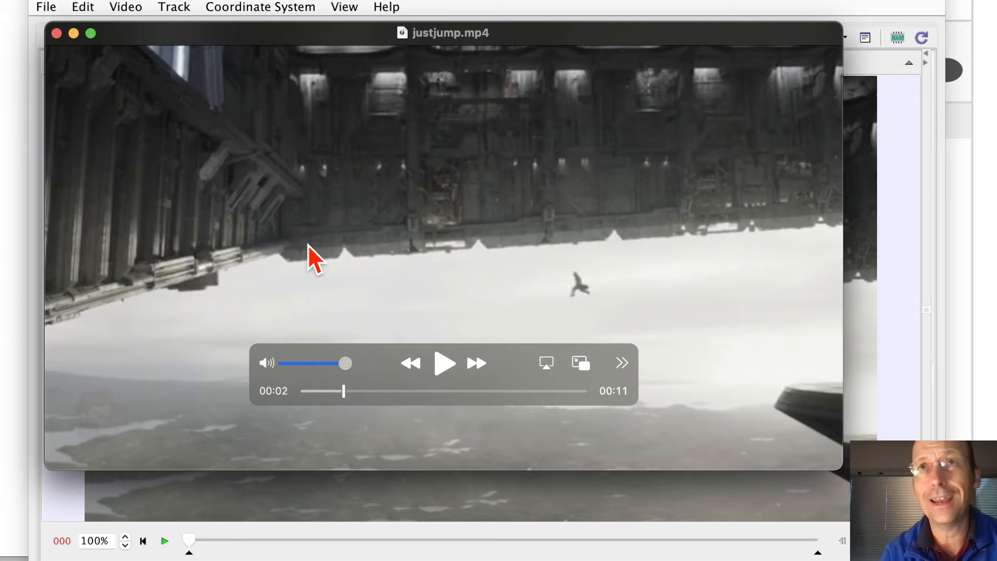
Step: Scrub through the remaining shots of the clip to examine the rest of the jump and return to the wide shot
scroll(308, 245, "right", 3)
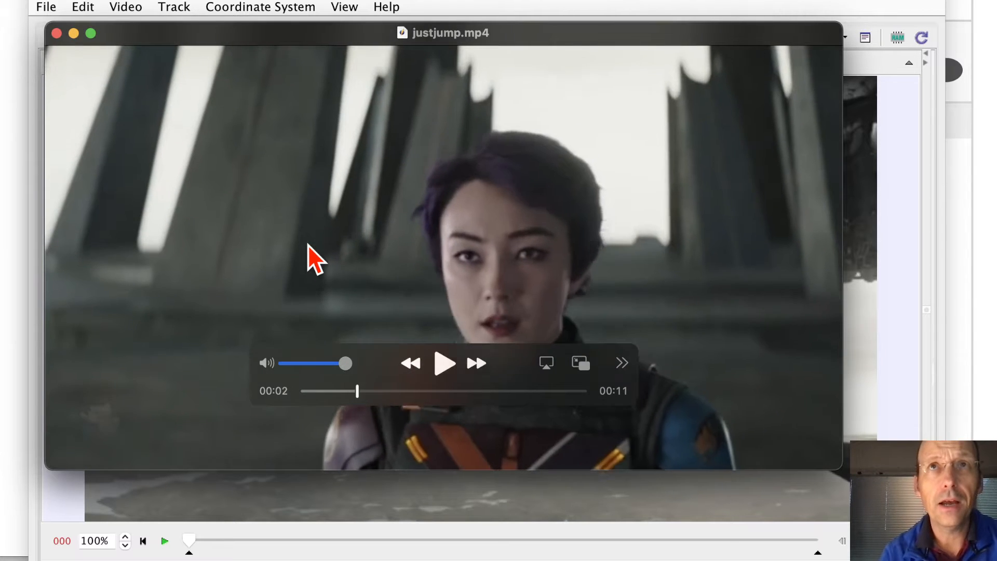
scroll(308, 245, "right", 4)
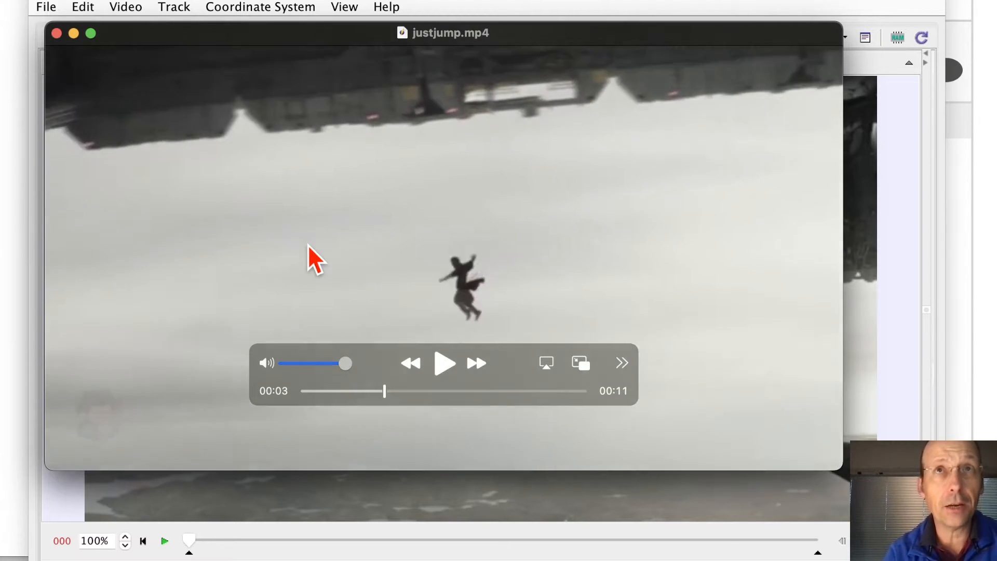
scroll(309, 245, "right", 8)
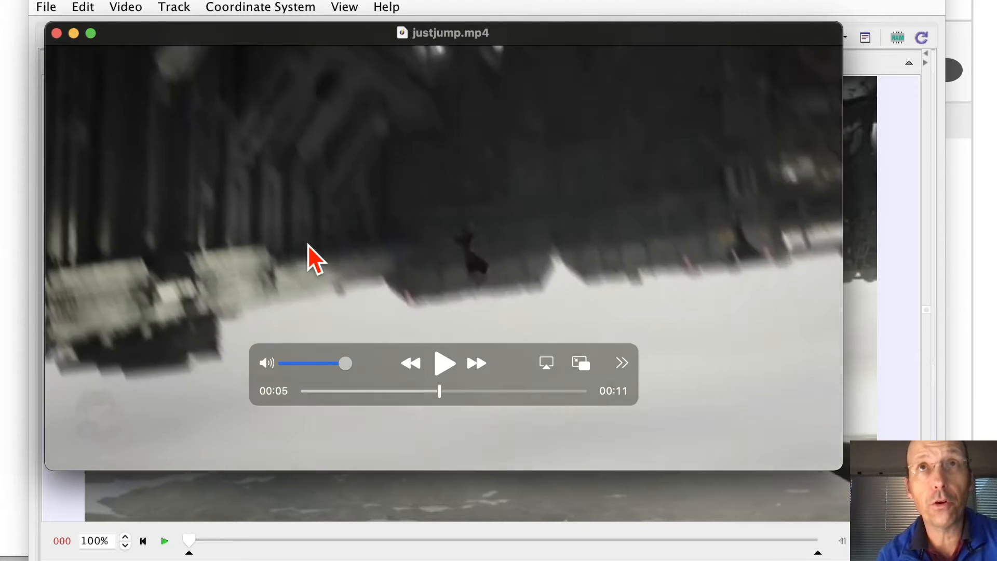
scroll(309, 245, "right", 4)
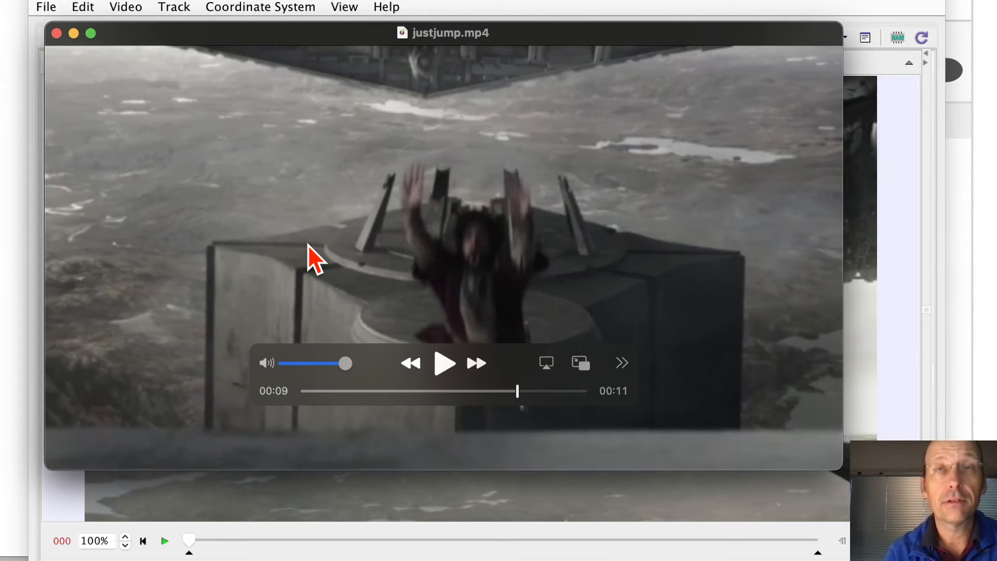
scroll(309, 245, "left", 12)
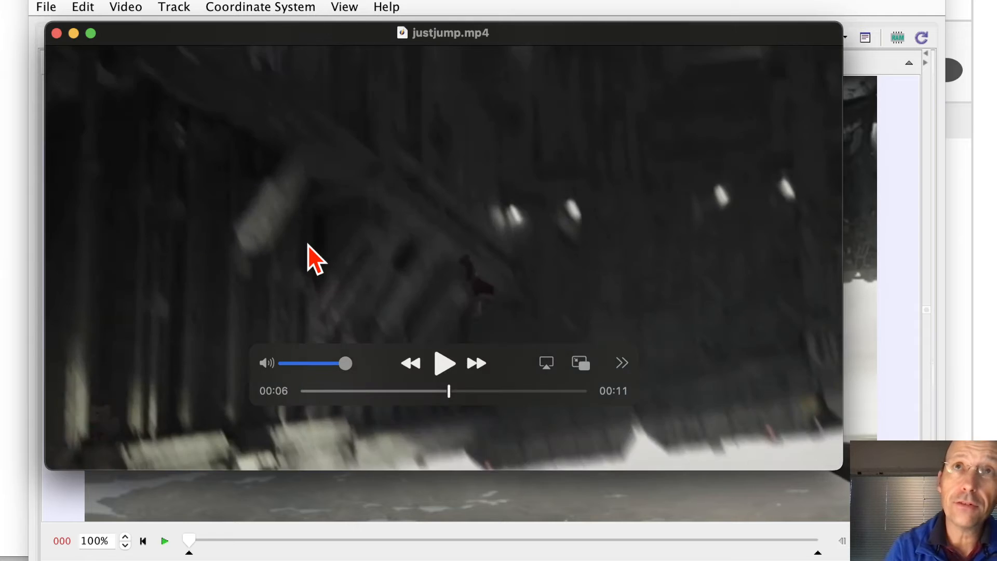
scroll(308, 245, "left", 3)
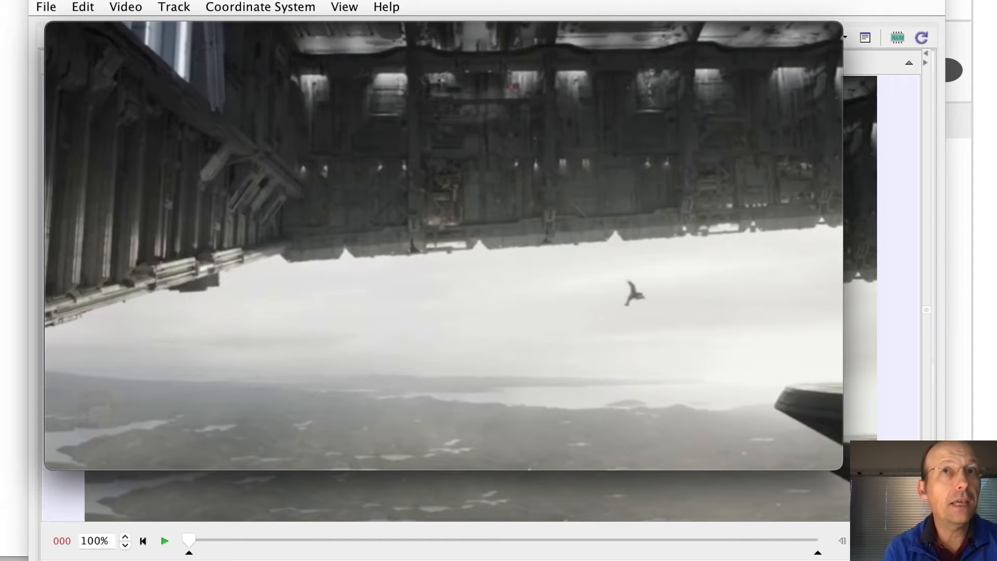
Step: Compare the wide shot of the jumping figure with the closer midair shot that follows it
mouse_move(672, 314)
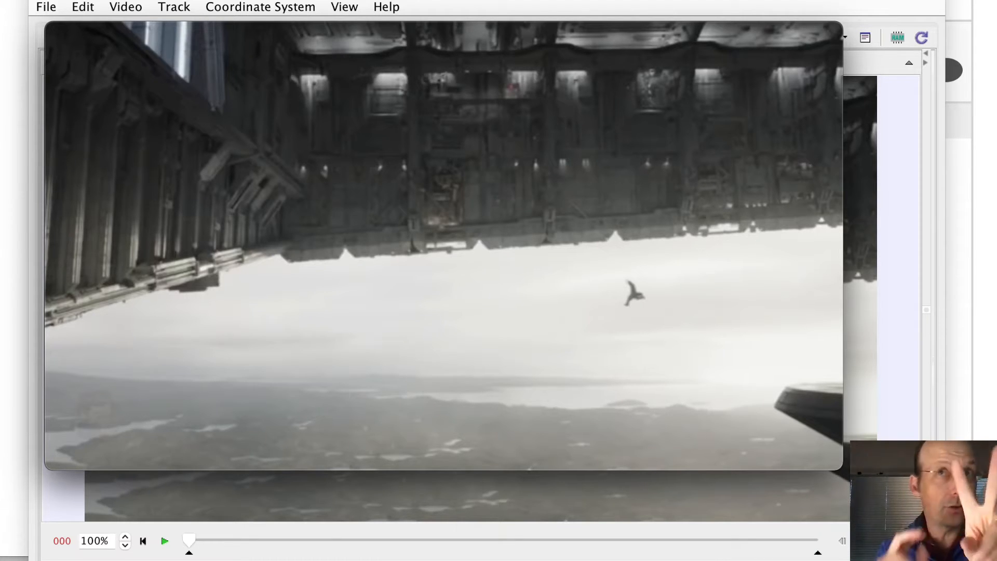
mouse_move(761, 301)
scroll(727, 281, "right", 5)
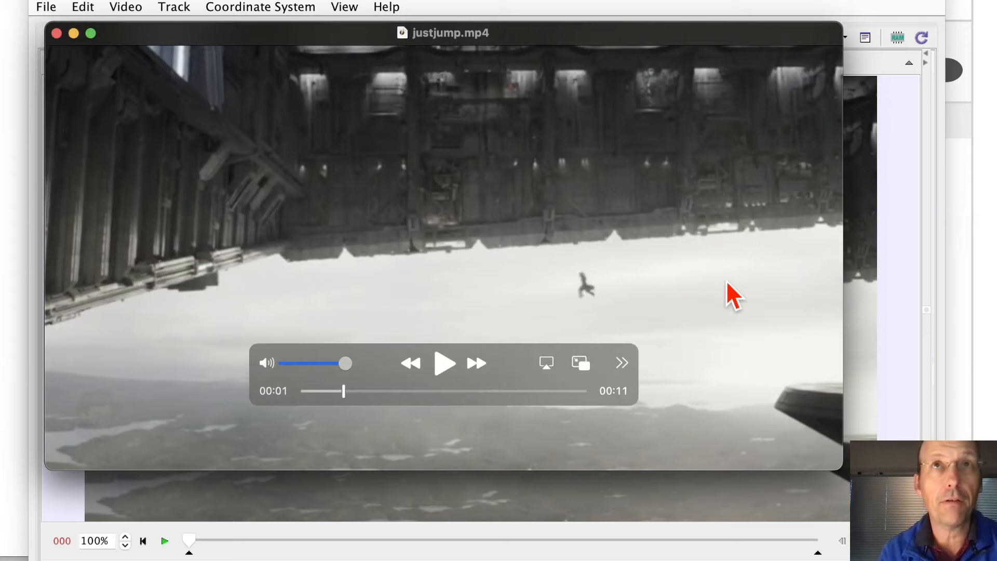
scroll(727, 282, "right", 3)
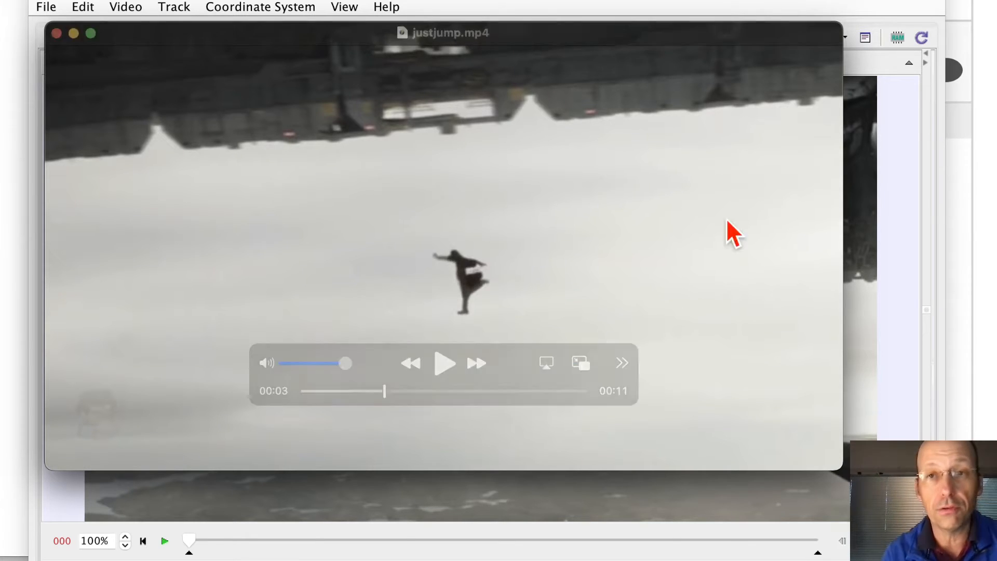
Step: Return to Tracker, show the coordinate axes and place the origin on the platform's upper edge at about pixel x 1192, y 588
left_click(684, 1)
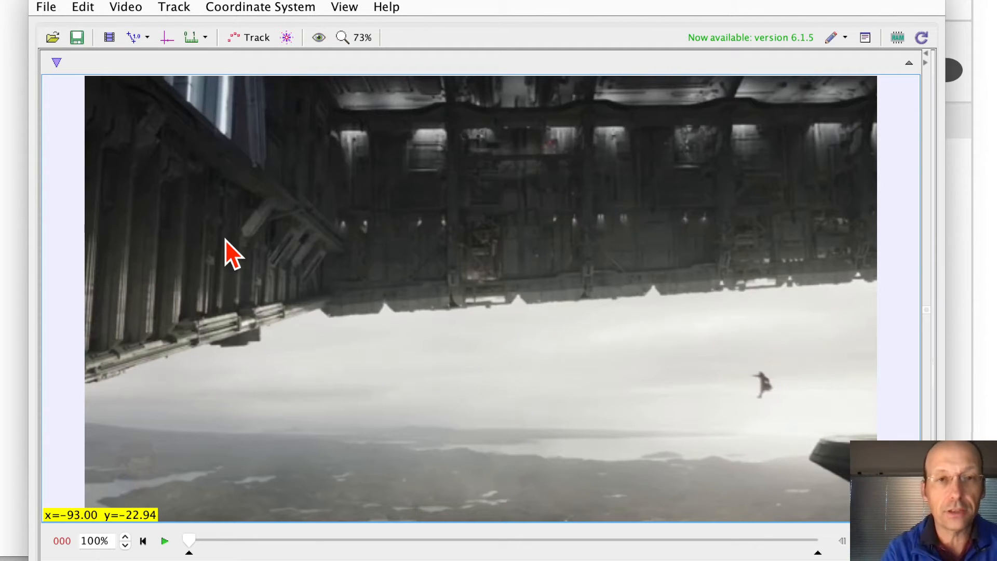
left_click(168, 36)
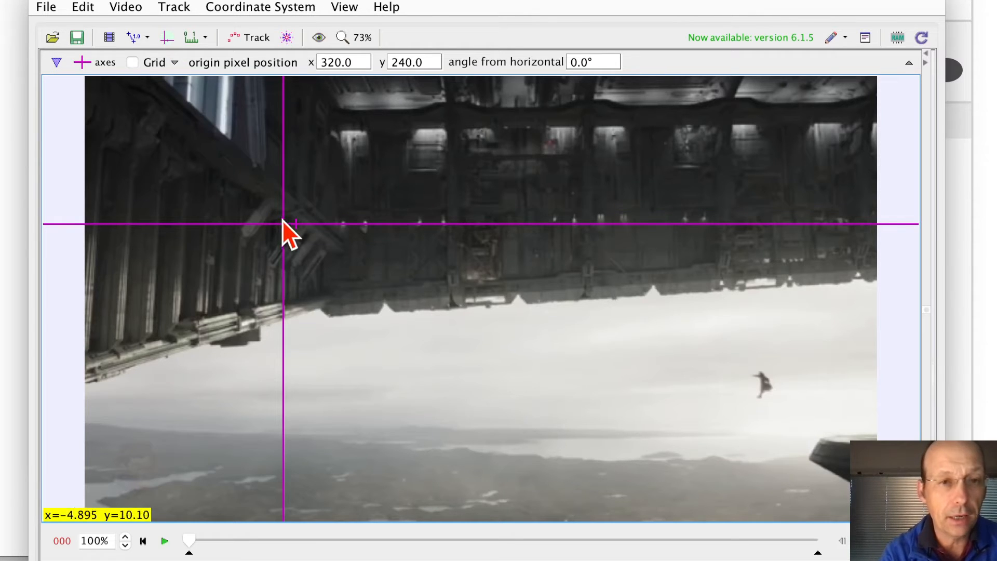
left_click_drag(285, 225, 822, 440)
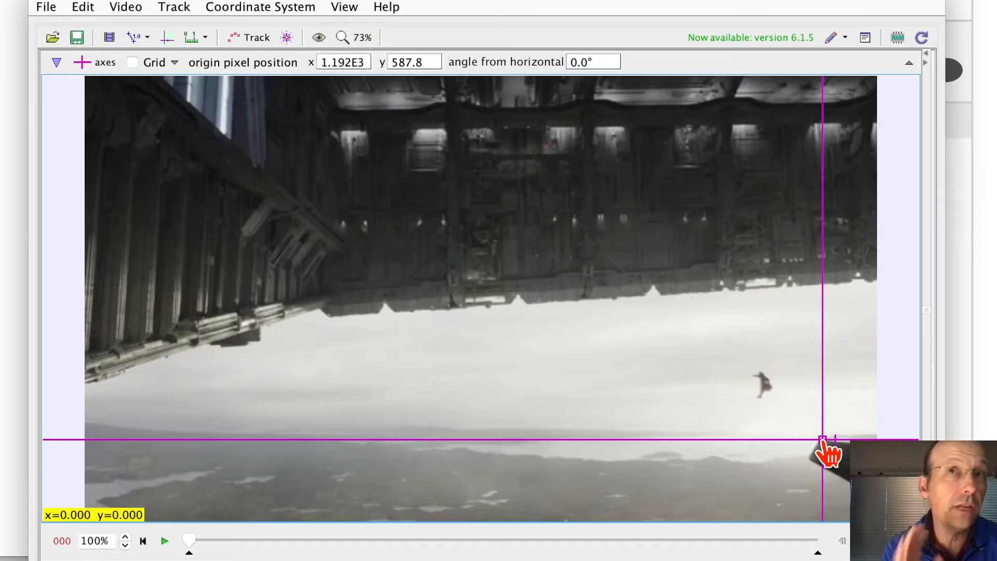
Step: Add a 1.000 m calibration stick spanning the height of the ship's side wall, at about 87.7° from the x-axis
left_click(147, 36)
mouse_move(151, 59)
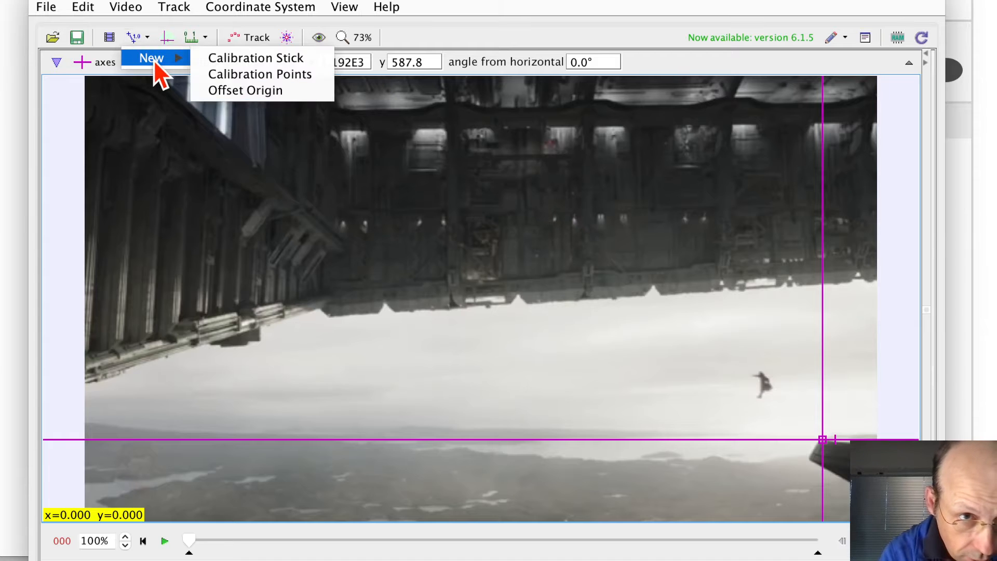
left_click(242, 60)
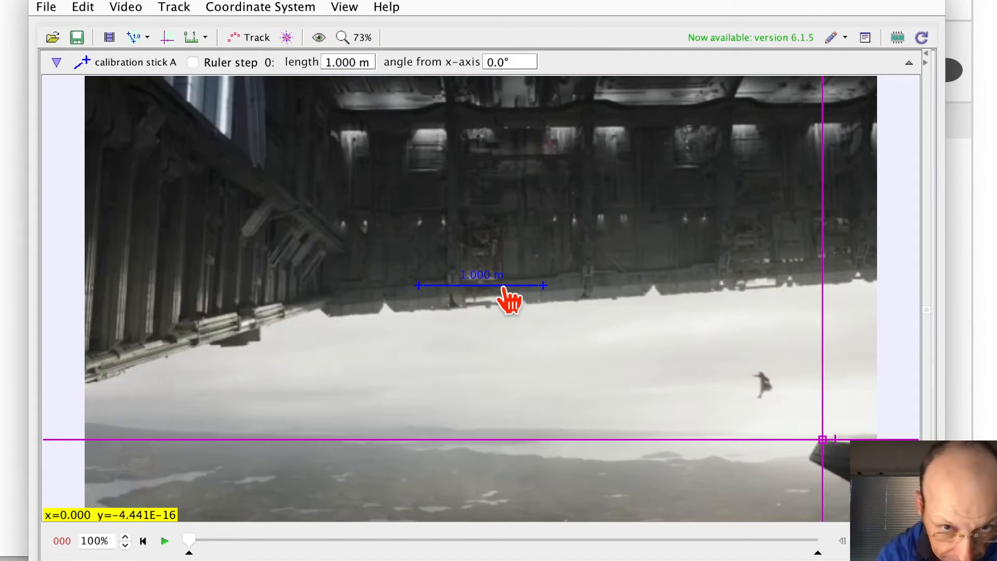
left_click_drag(503, 287, 208, 121)
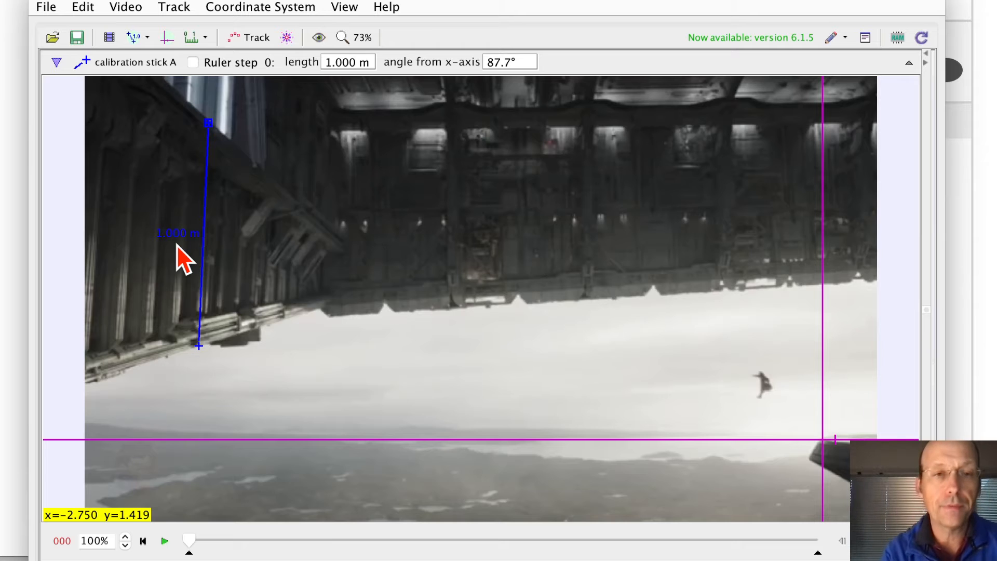
Step: Create a new point mass track for the jumping figure
left_click(248, 35)
mouse_move(246, 81)
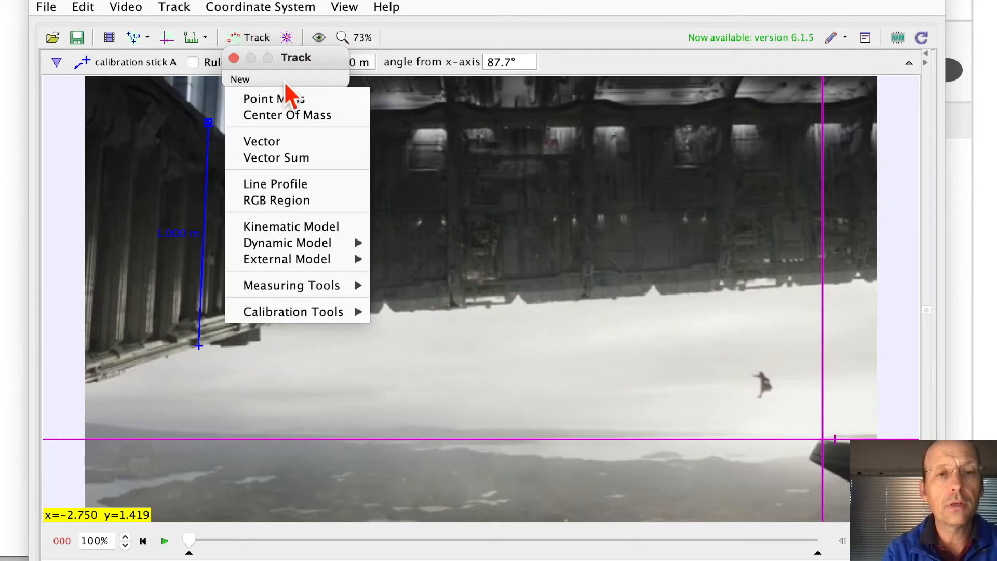
left_click(293, 99)
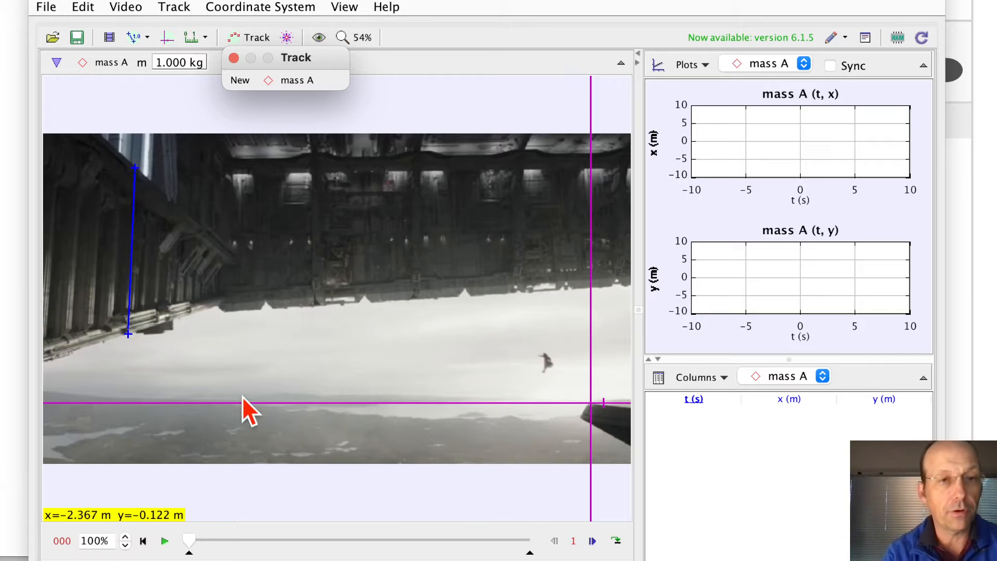
Step: Check the video's frame rate and frame times in the clip settings, then close them
mouse_move(130, 241)
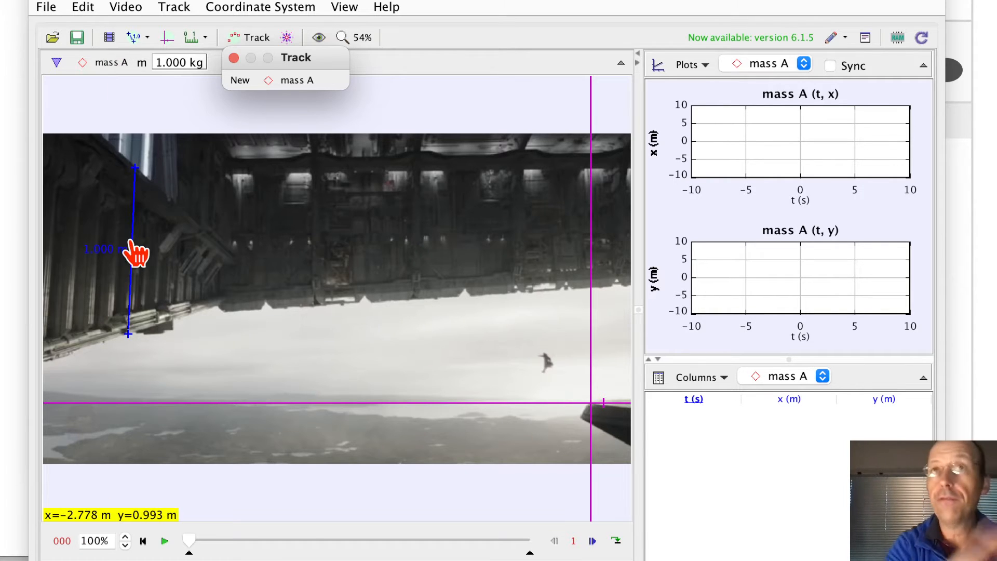
left_click(109, 37)
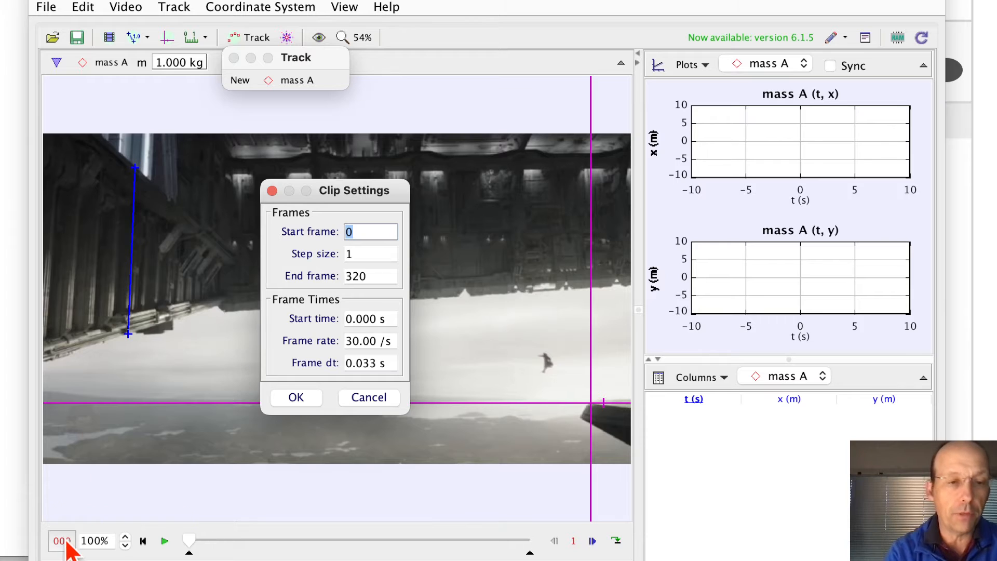
left_click(272, 191)
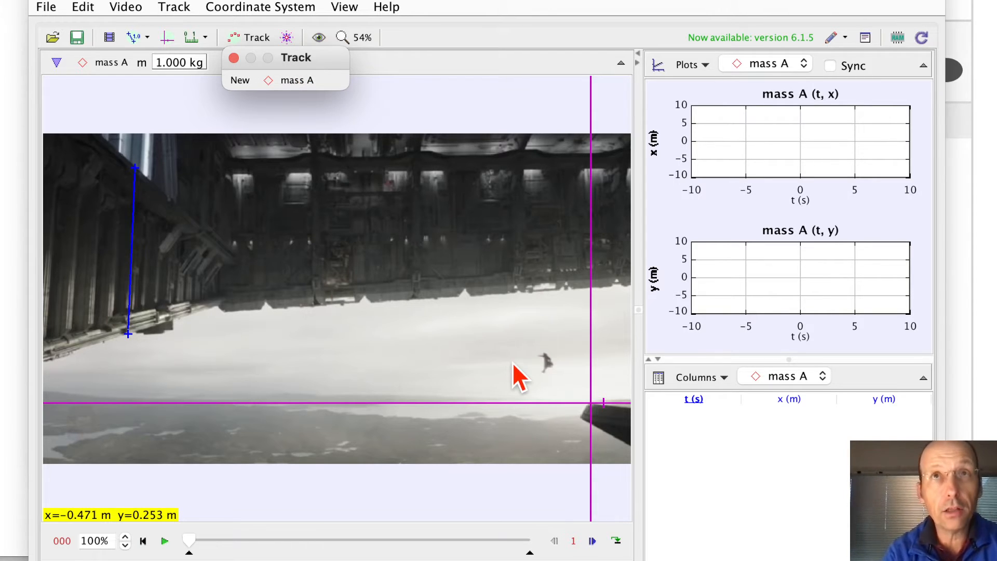
Step: Mark the jumping figure's position for mass A in each frame from 0 to 30, stopping where the shot changes
left_click(532, 363)
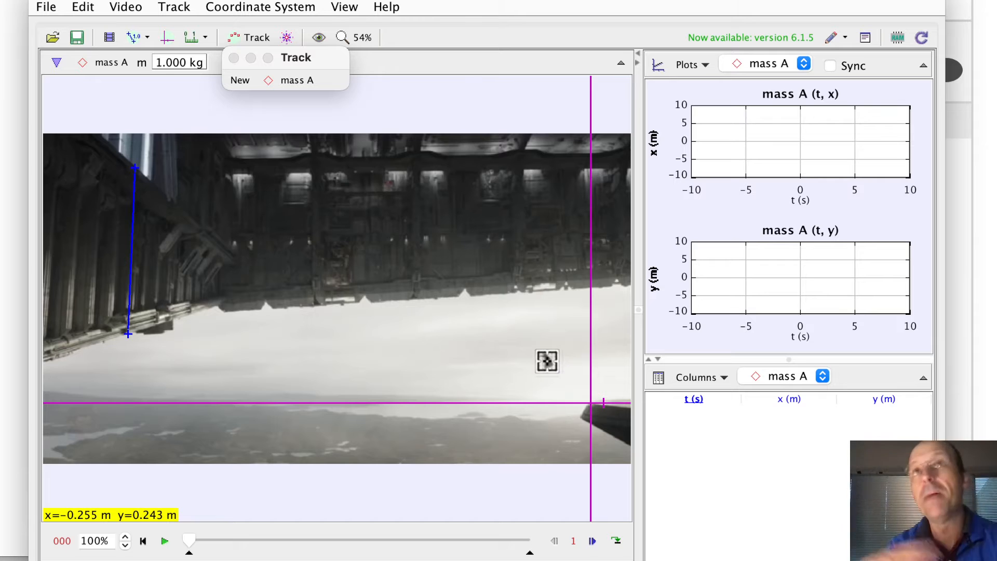
left_click(547, 360, "shift")
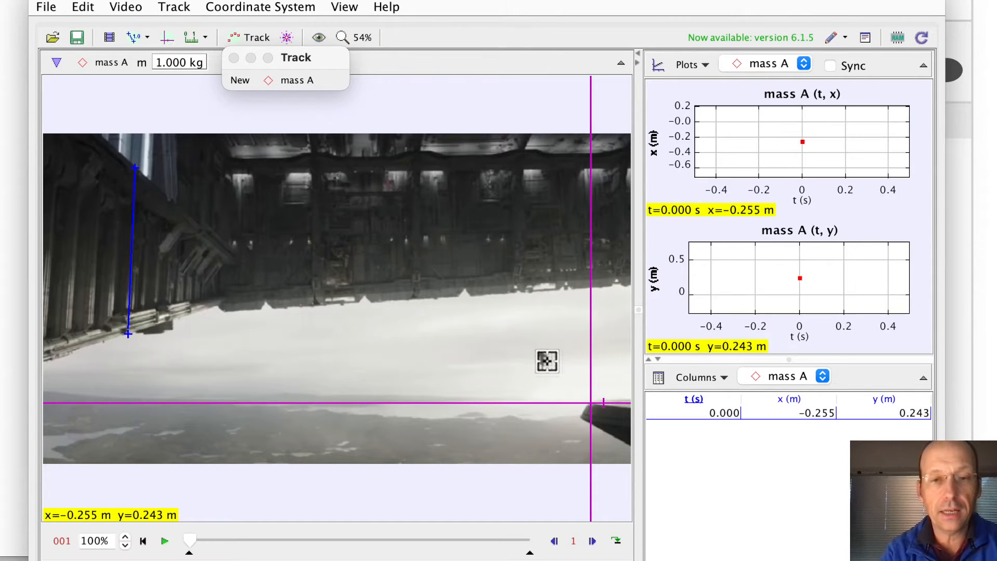
left_click(542, 357, "shift")
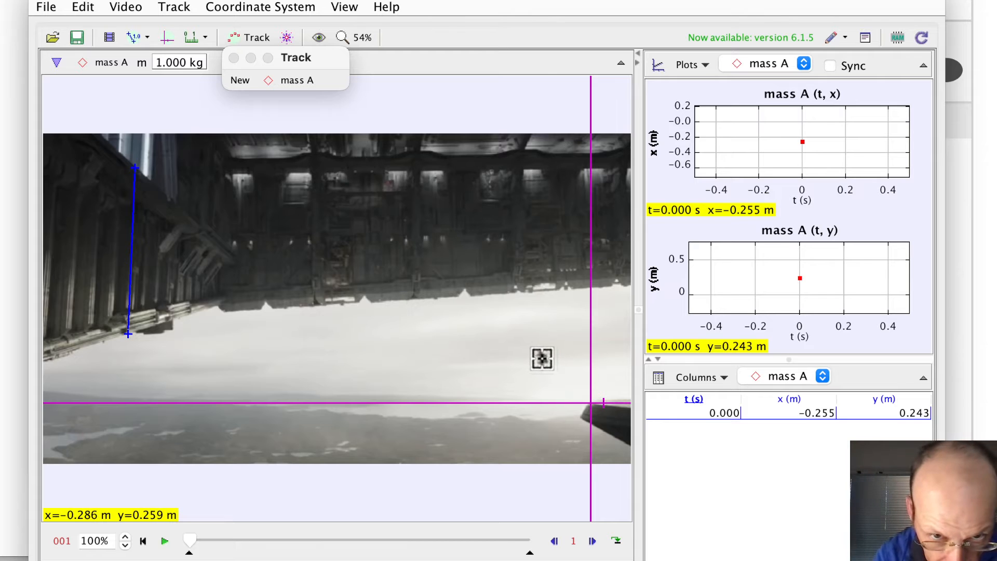
left_click(540, 357, "shift")
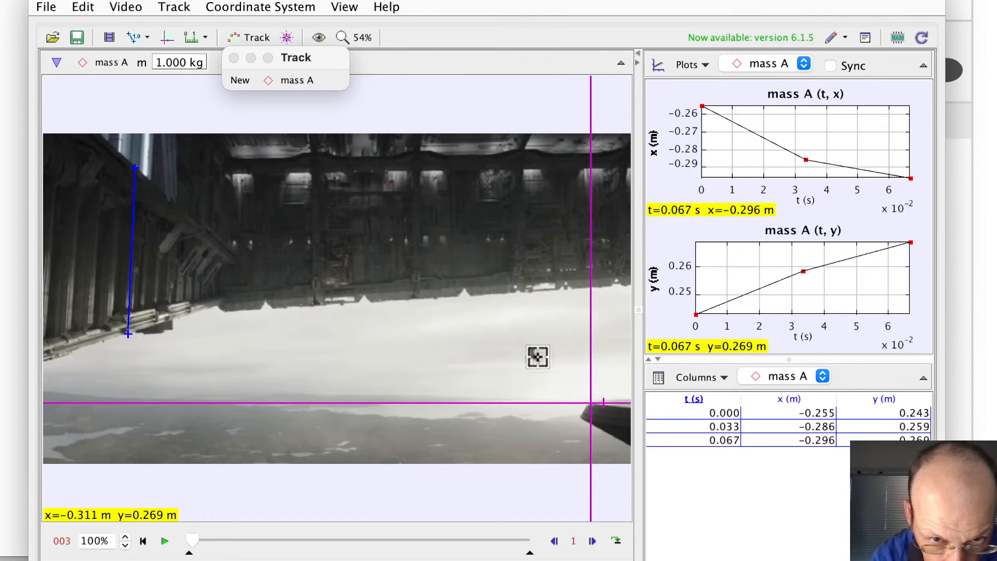
left_click(532, 354, "shift")
left_click(530, 353, "shift")
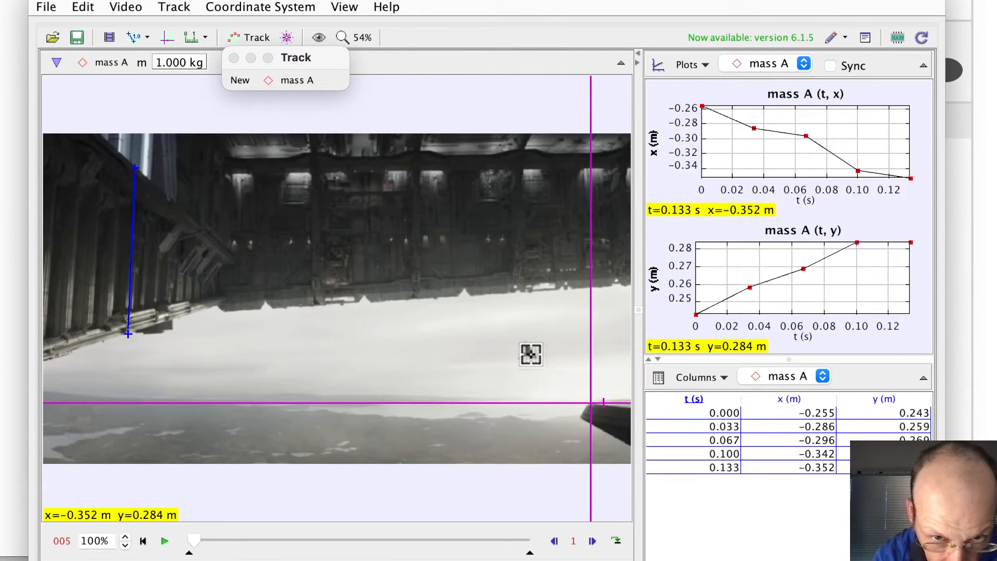
left_click(526, 352, "shift")
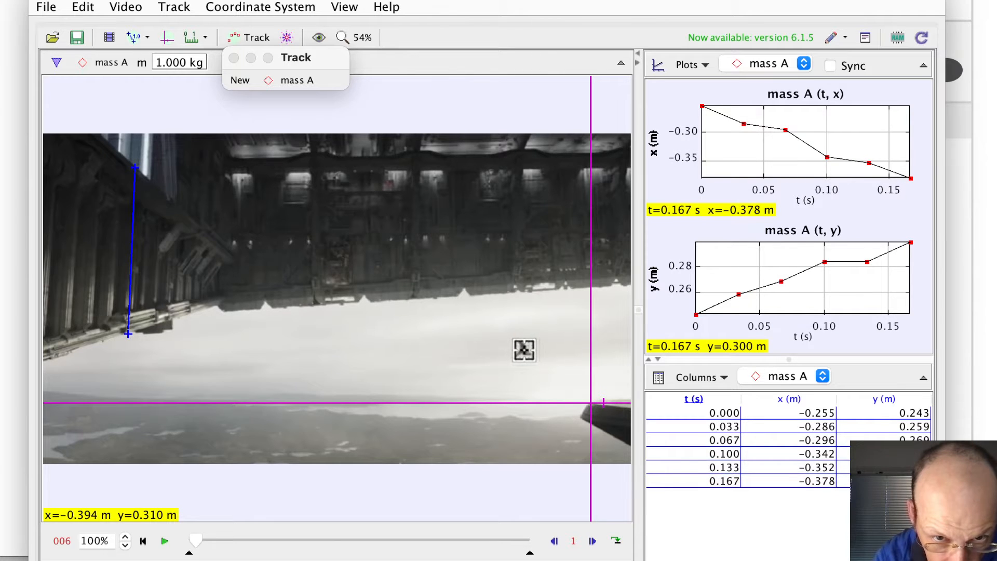
left_click(523, 350, "shift")
left_click(519, 346, "shift")
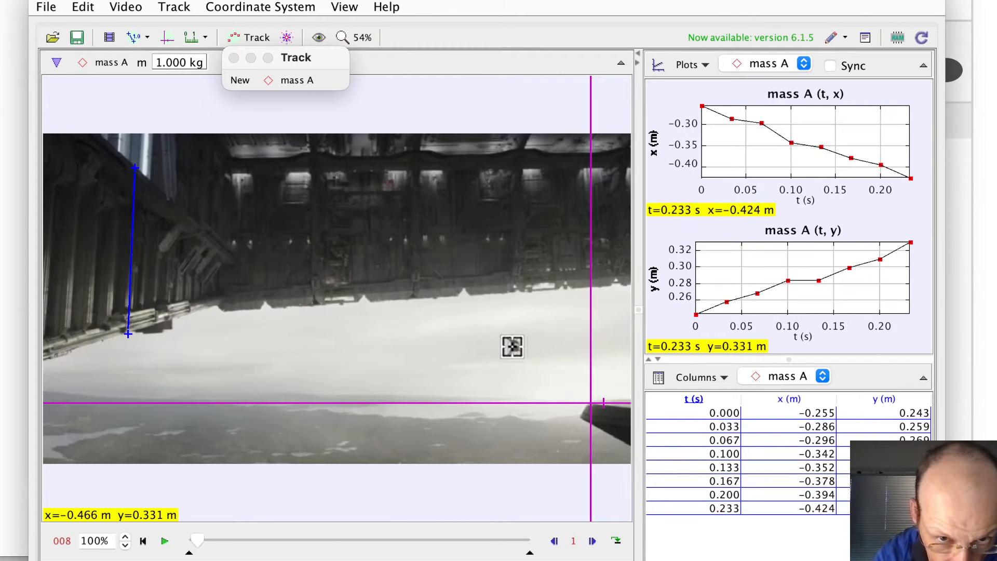
left_click(513, 347, "shift")
left_click(513, 345, "shift")
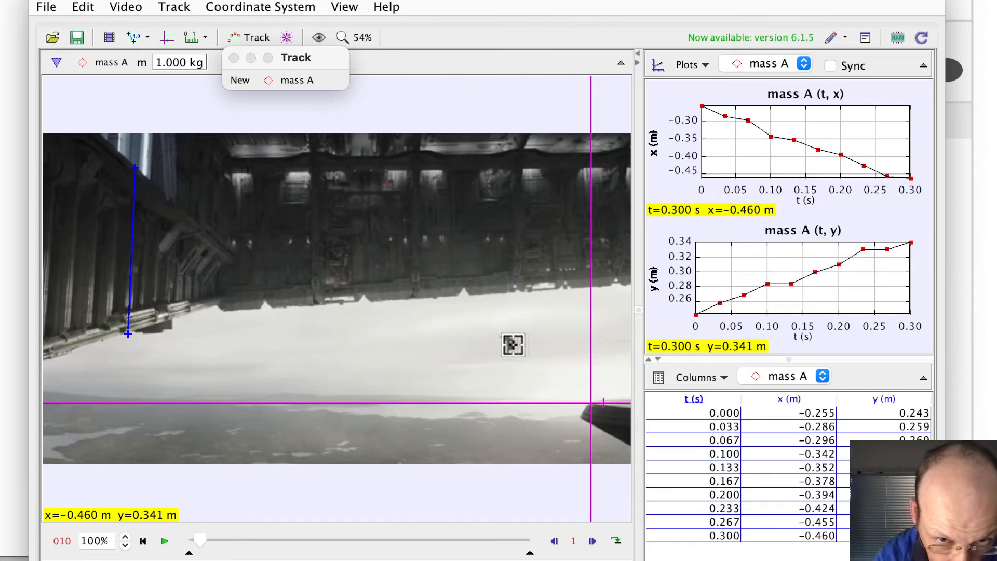
left_click(512, 344, "shift")
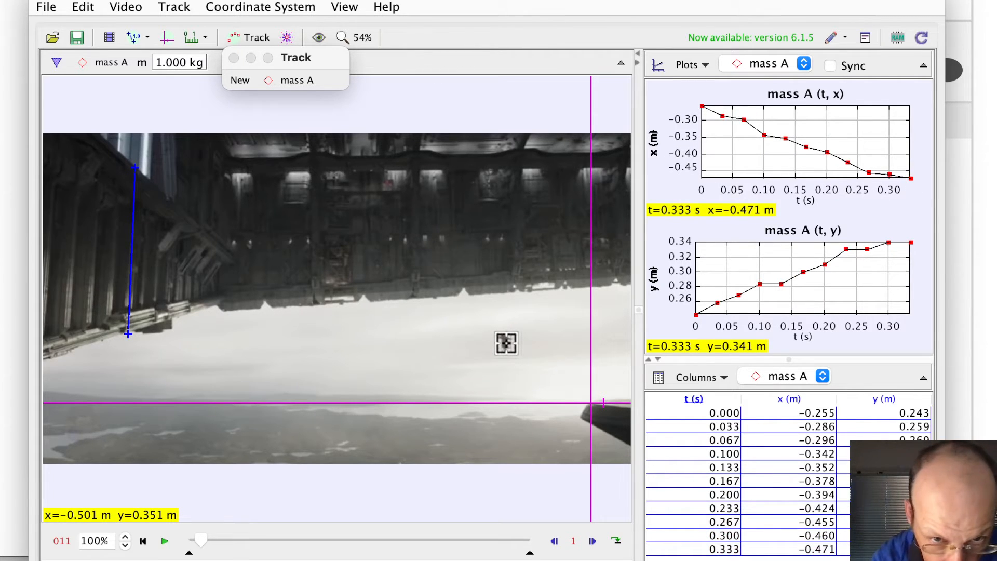
left_click(506, 343, "shift")
left_click(499, 340, "shift")
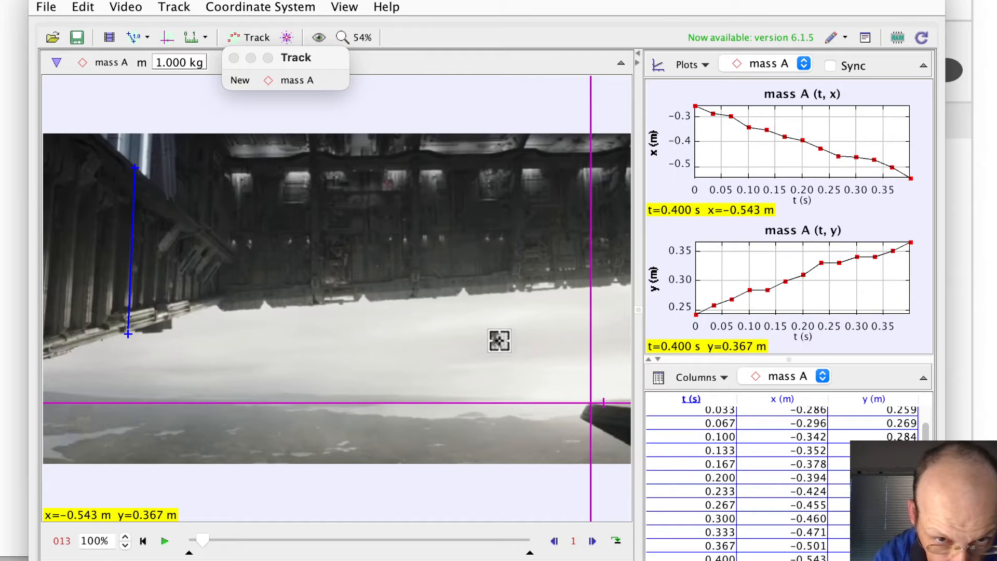
left_click(496, 339, "shift")
left_click(494, 339, "shift")
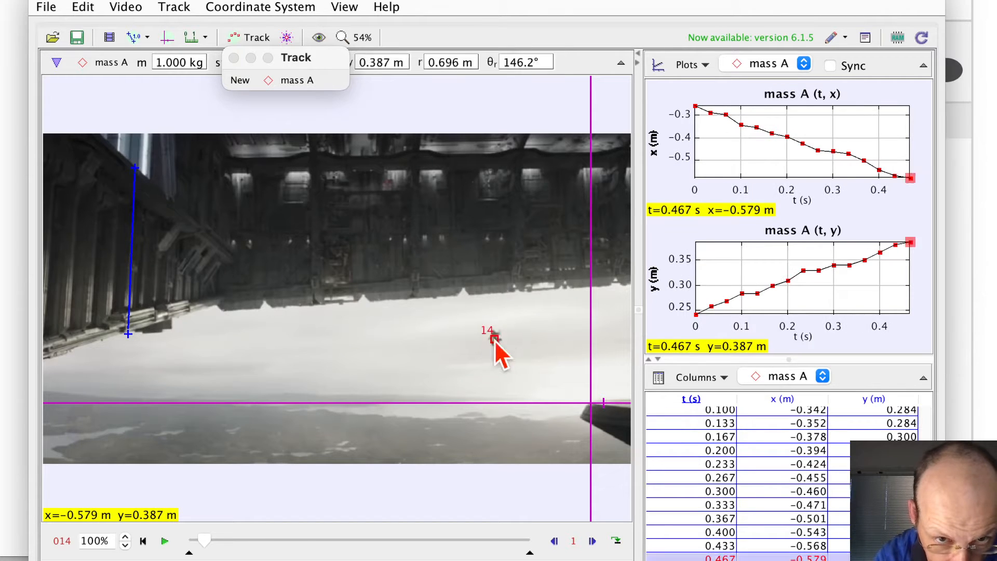
left_click(492, 337, "shift")
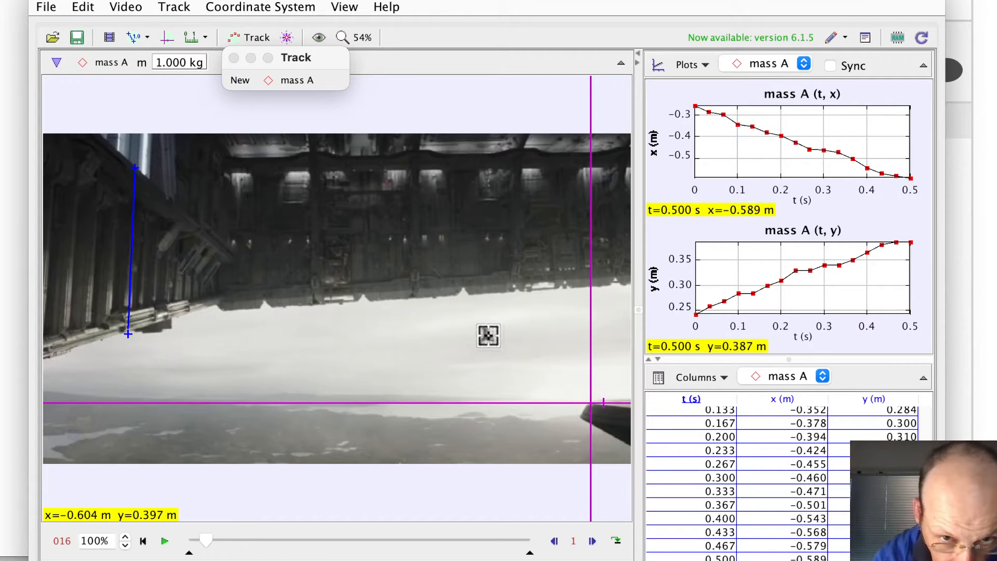
left_click(485, 334, "shift")
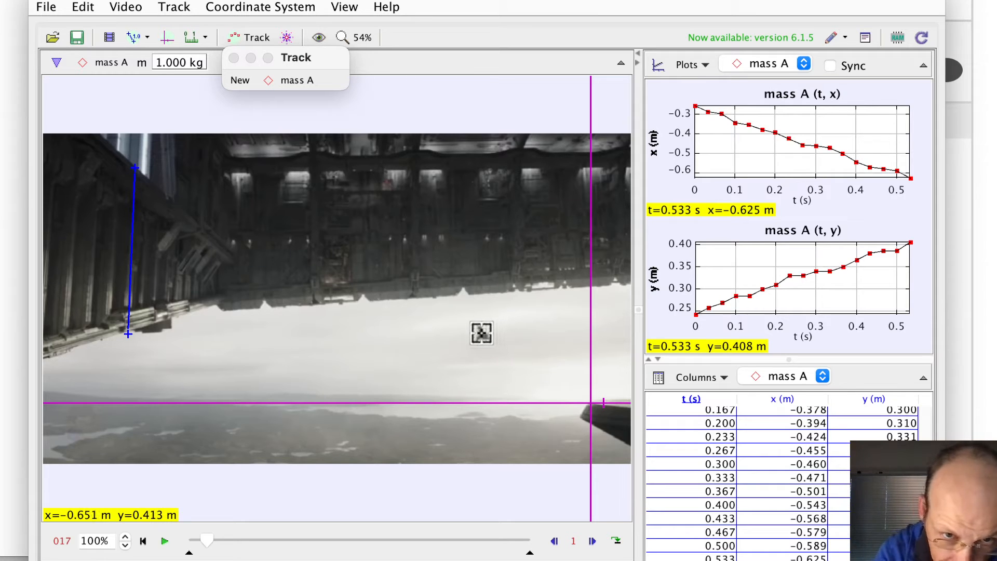
left_click(481, 333, "shift")
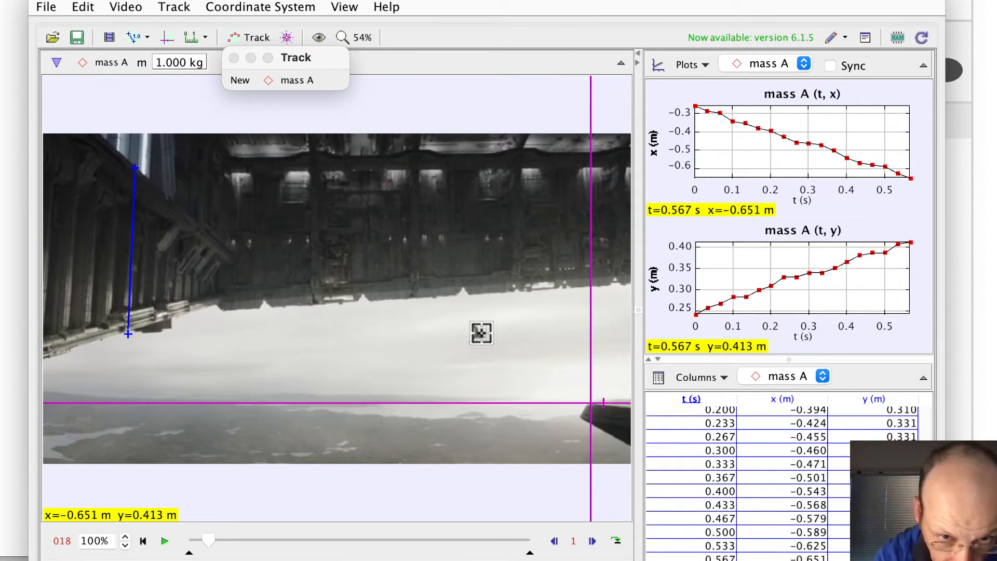
left_click(476, 332, "shift")
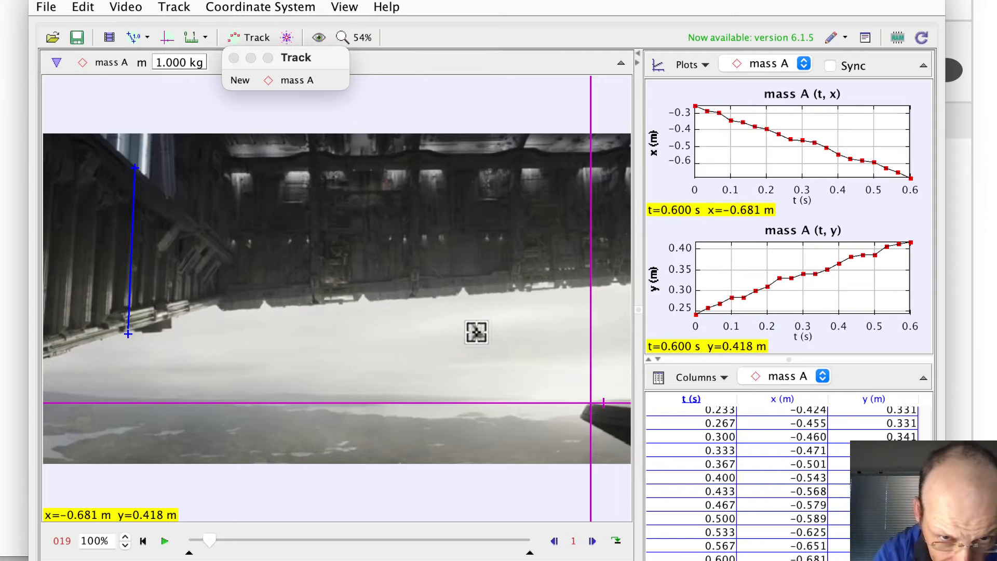
left_click(477, 332, "shift")
left_click(471, 331, "shift")
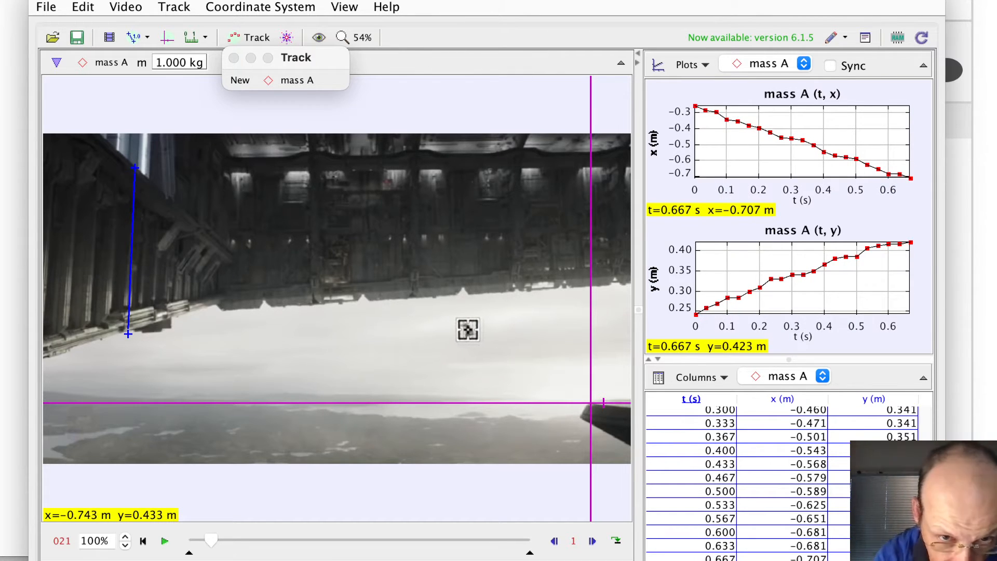
left_click(467, 329, "shift")
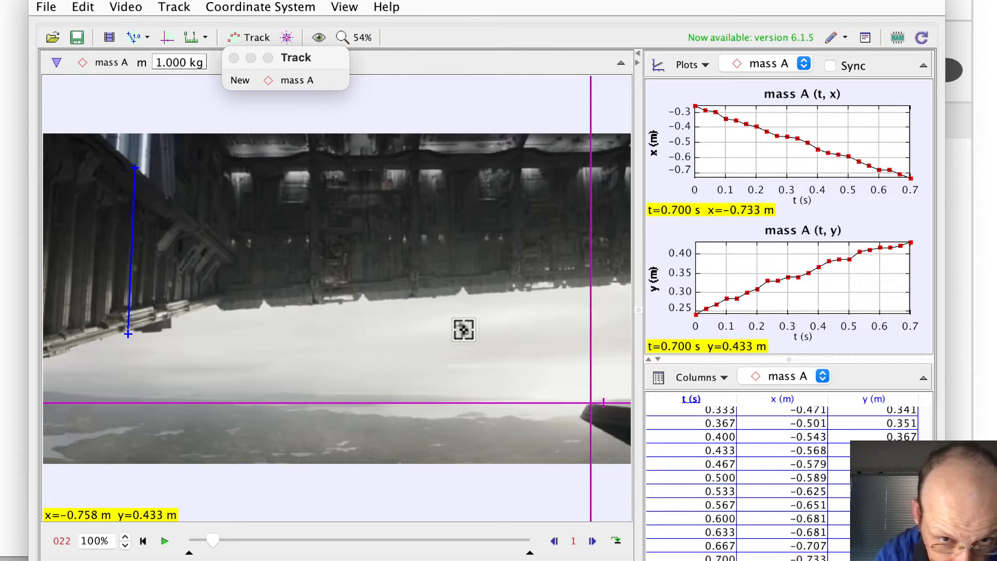
left_click(463, 329, "shift")
left_click(459, 329, "shift")
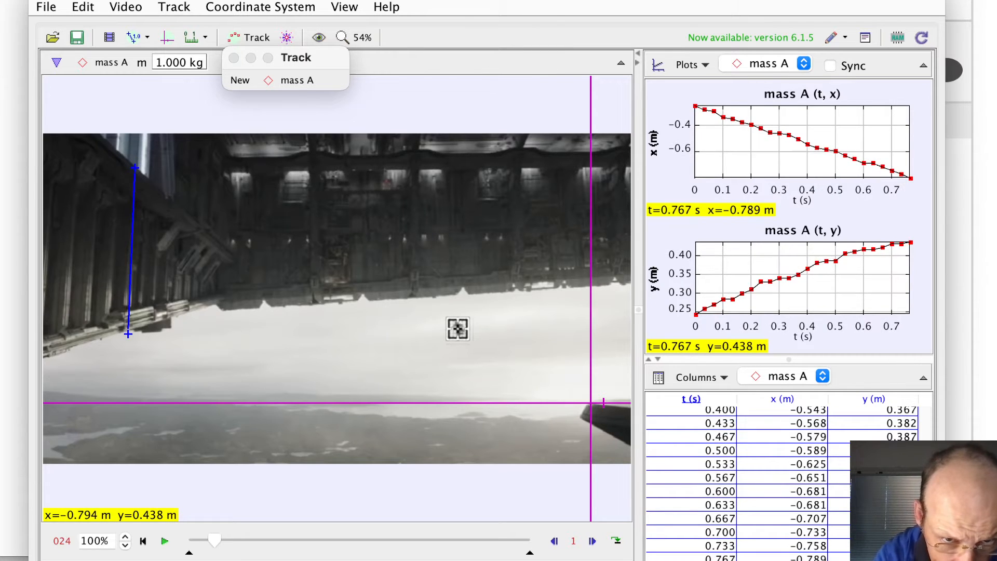
left_click(456, 328, "shift")
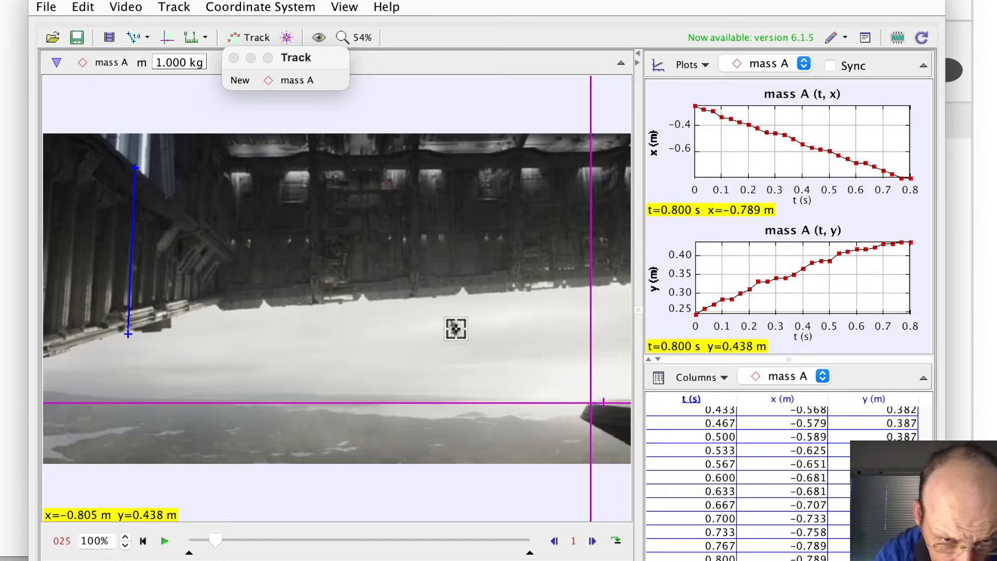
left_click(454, 328, "shift")
left_click(449, 328, "shift")
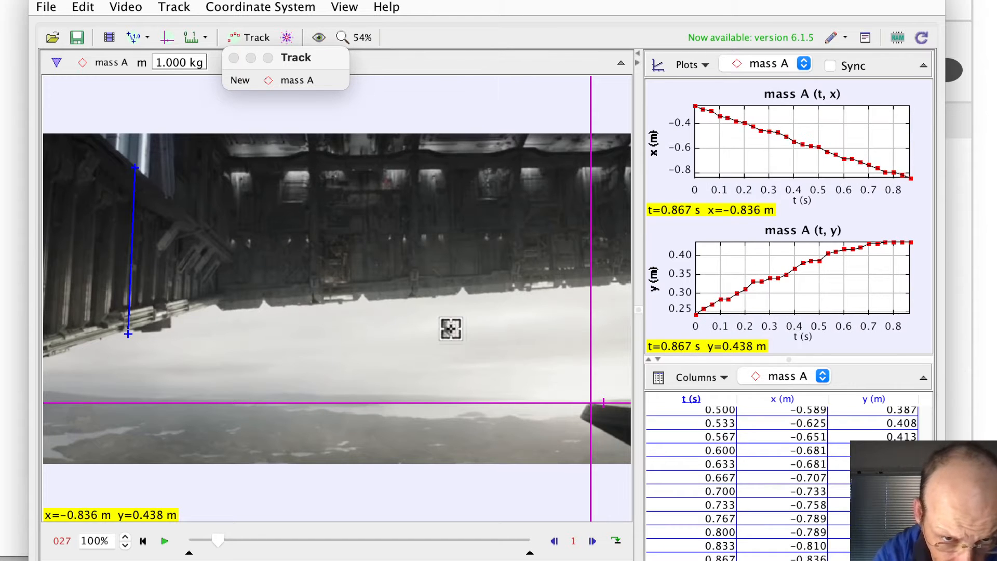
left_click(446, 328, "shift")
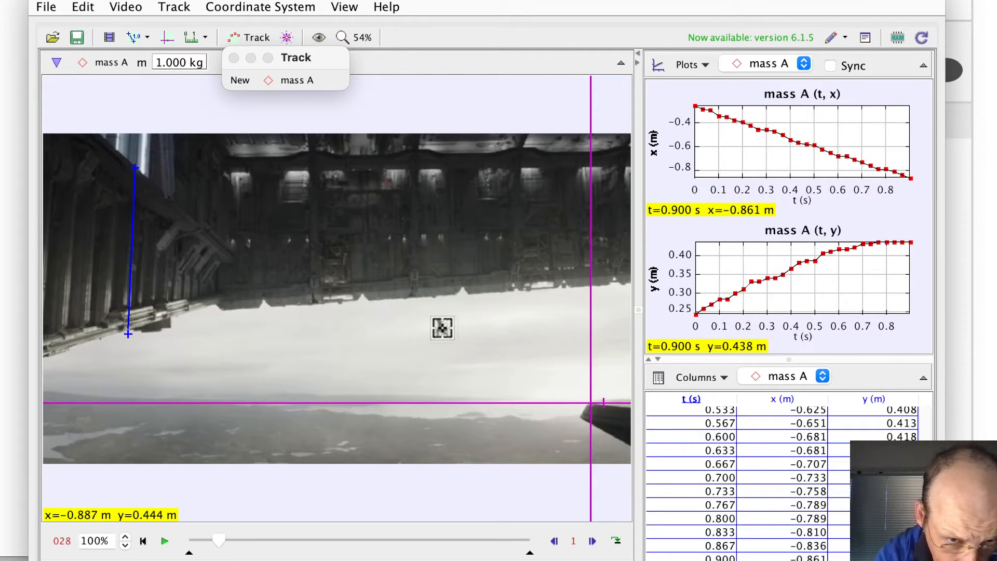
left_click(442, 328, "shift")
left_click(438, 328, "shift")
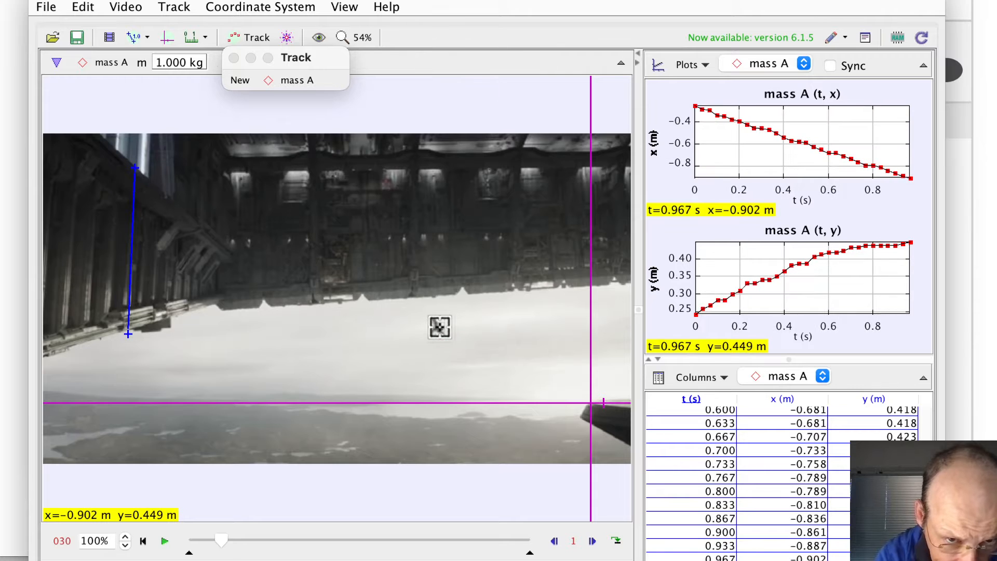
left_click(436, 326, "shift")
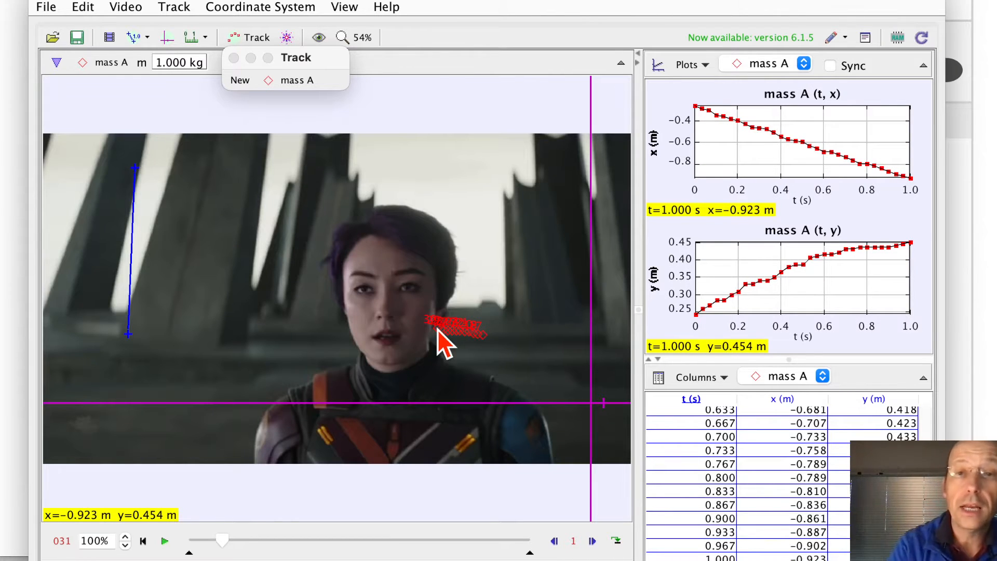
Step: Analyze the mass A y-versus-t plot in the Data Tool and fit a parabola to the data
left_click(680, 243)
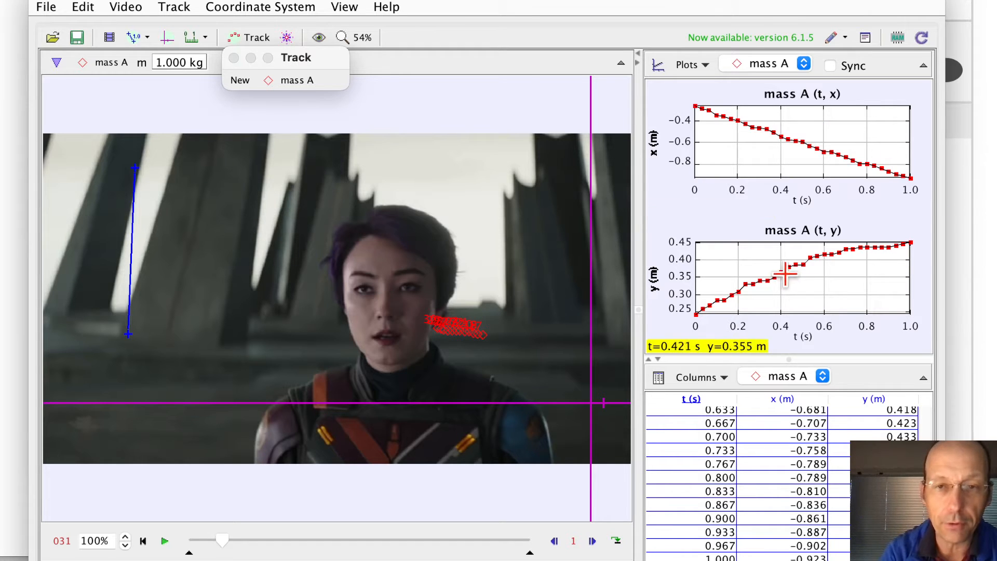
right_click(802, 278)
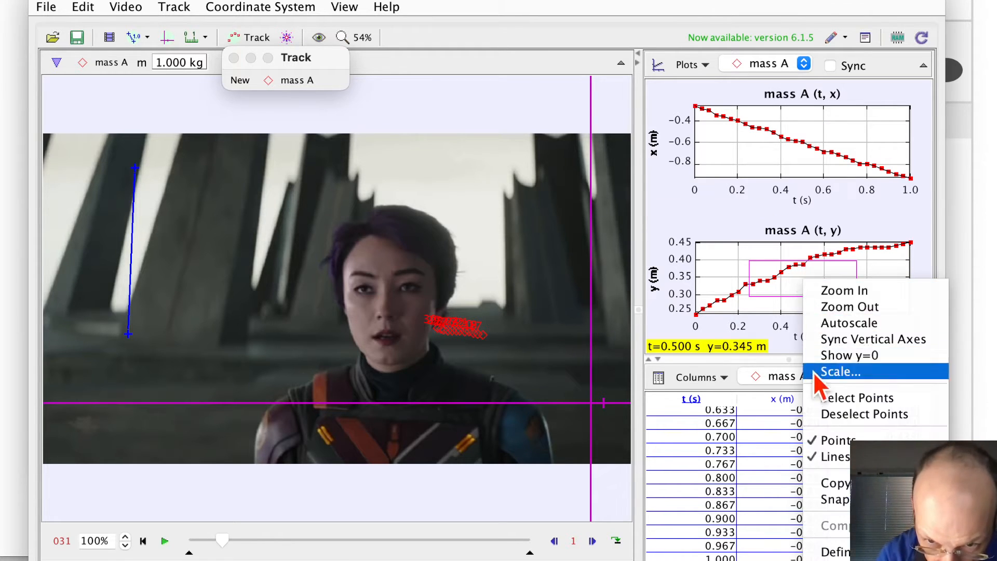
left_click(831, 559)
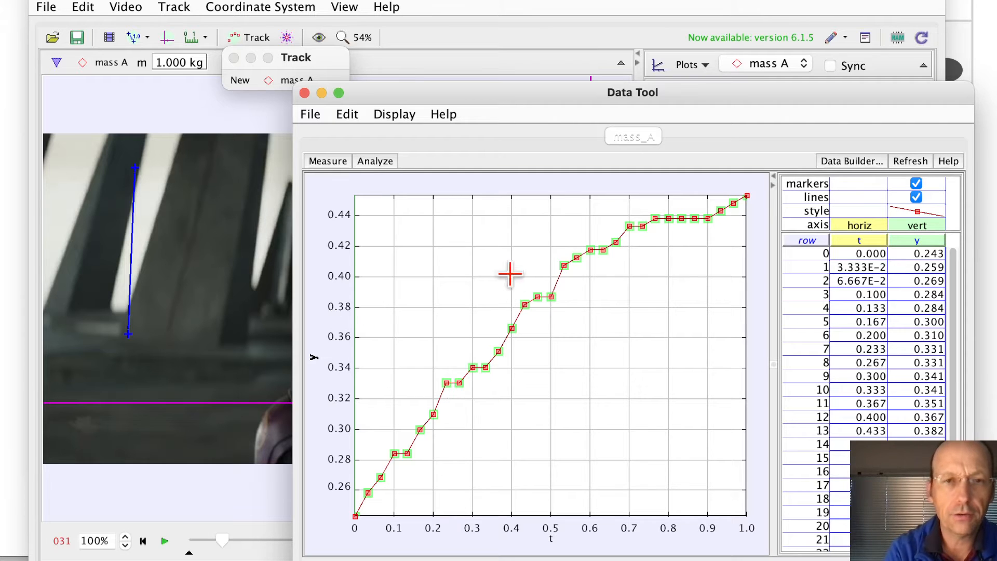
left_click(379, 161)
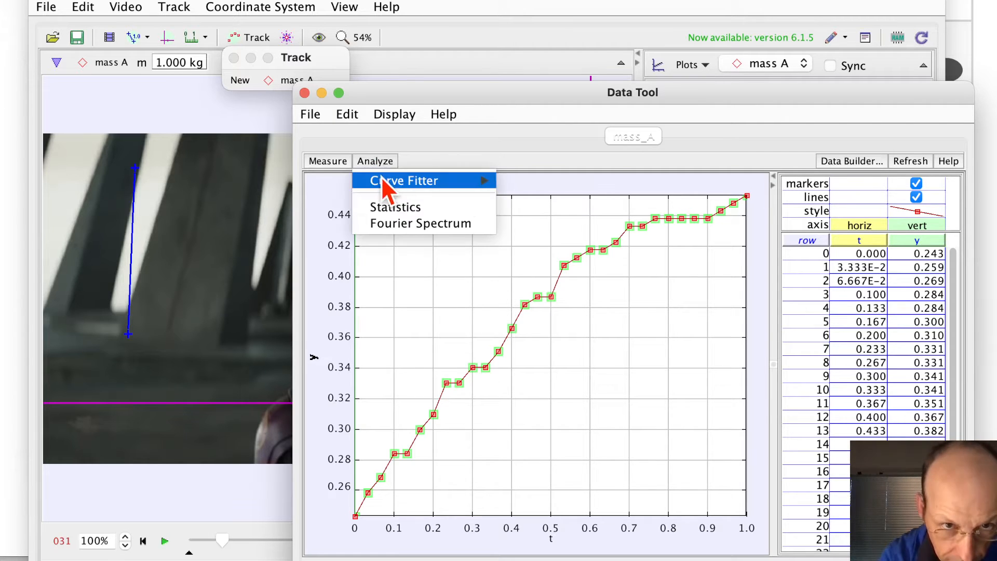
mouse_move(390, 193)
left_click(528, 200)
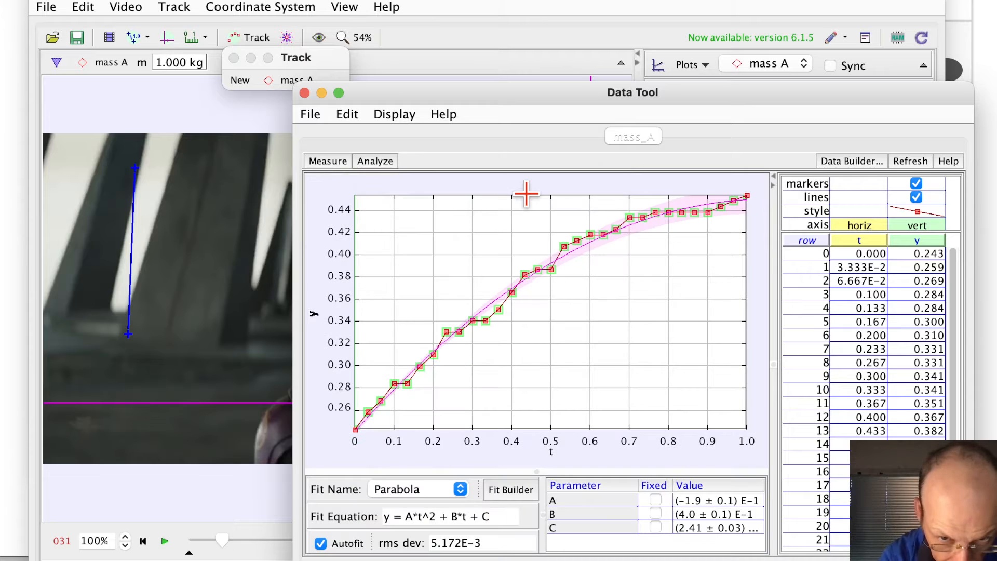
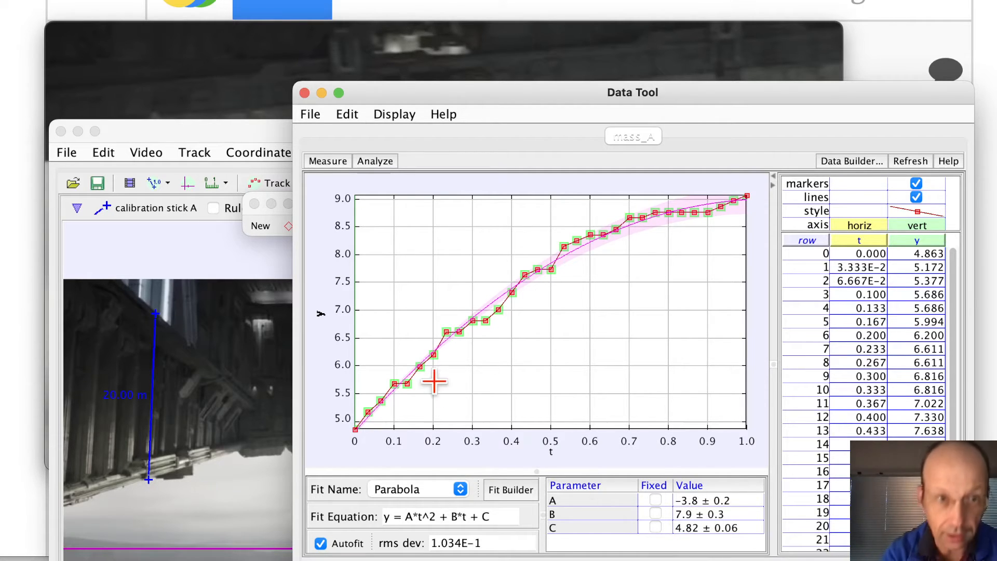
Step: Bring the Tracker window back into view and set the calibration stick's length to 23 m
left_click_drag(255, 138, 272, 60)
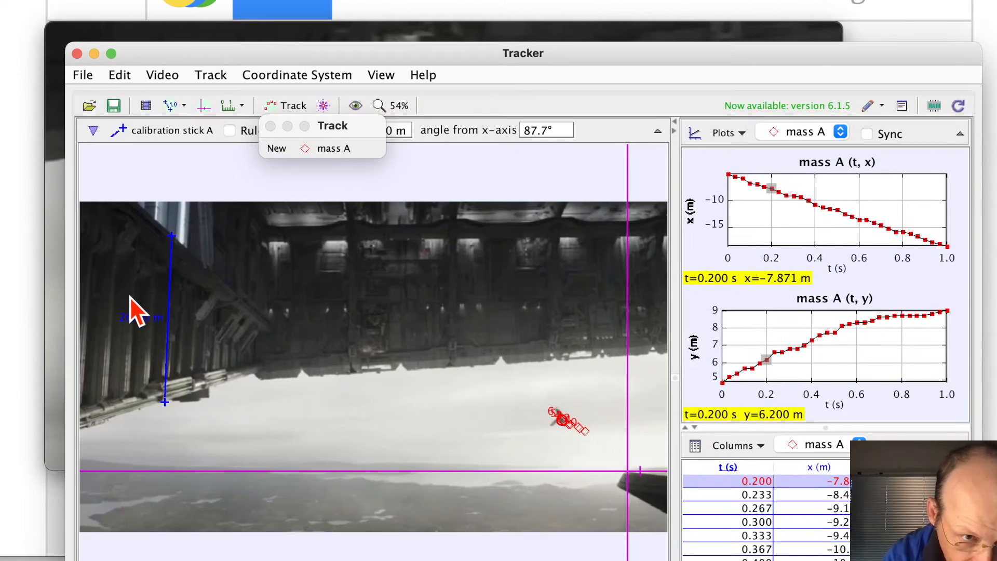
left_click(136, 316)
type("23")
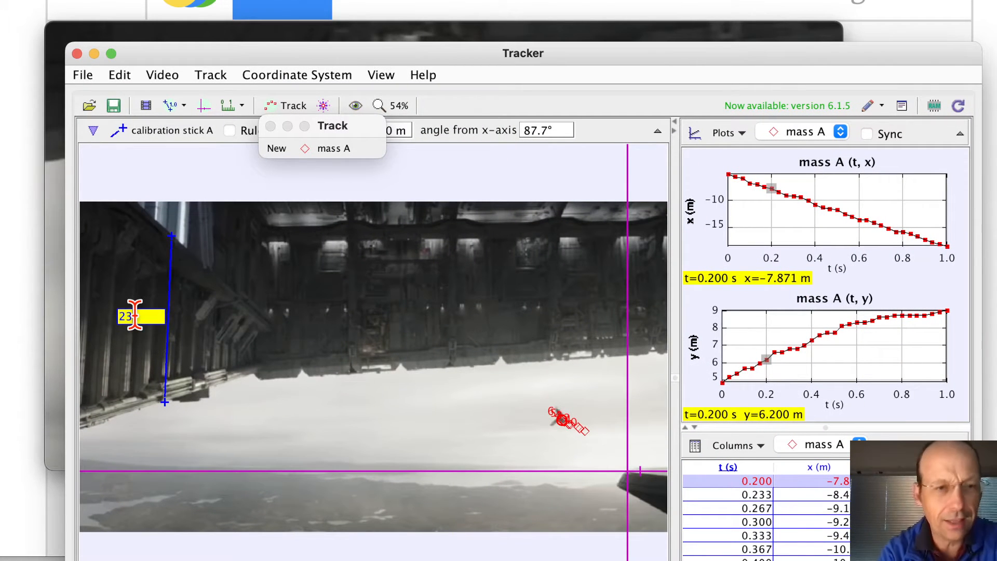
key("Return")
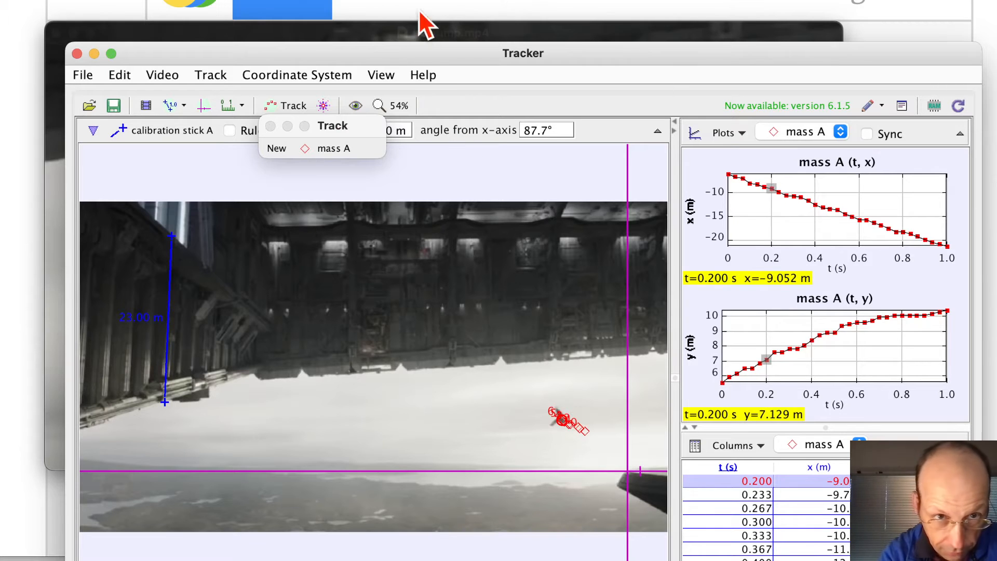
Step: Move the Tracker window aside, check the parabola fit parameters in the Data Tool, and return to the Tracker video
left_click_drag(402, 64, 758, 10)
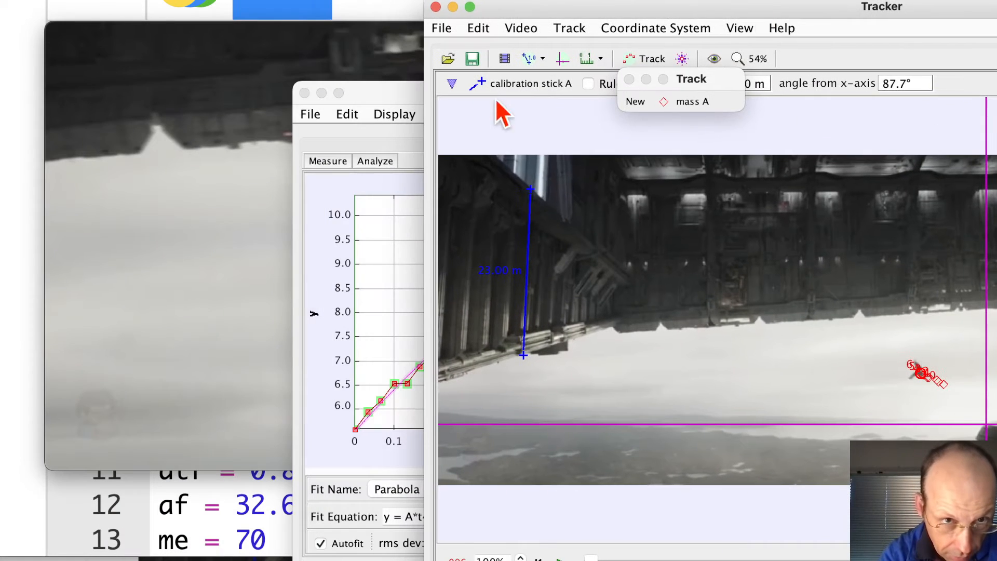
left_click(391, 85)
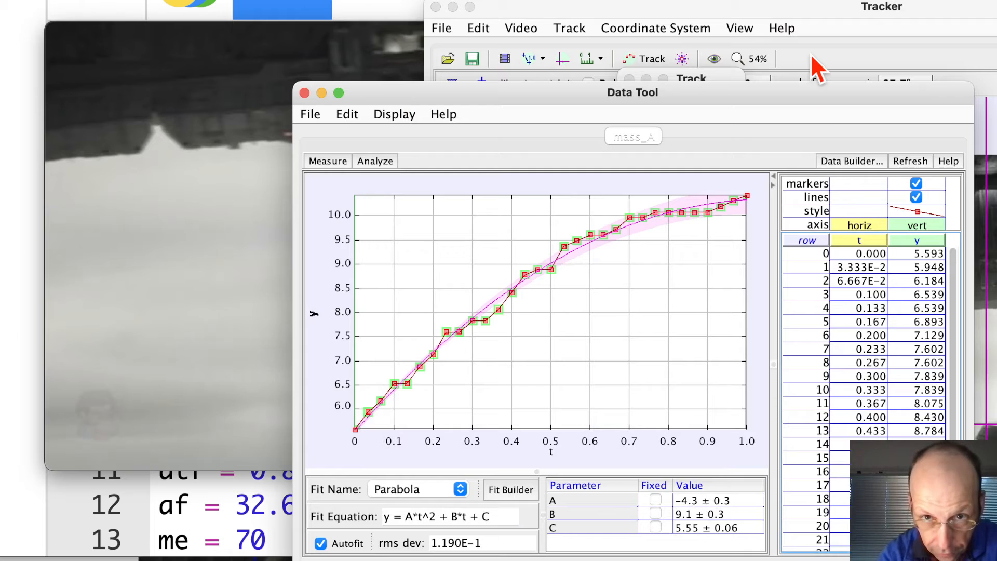
left_click(789, 7)
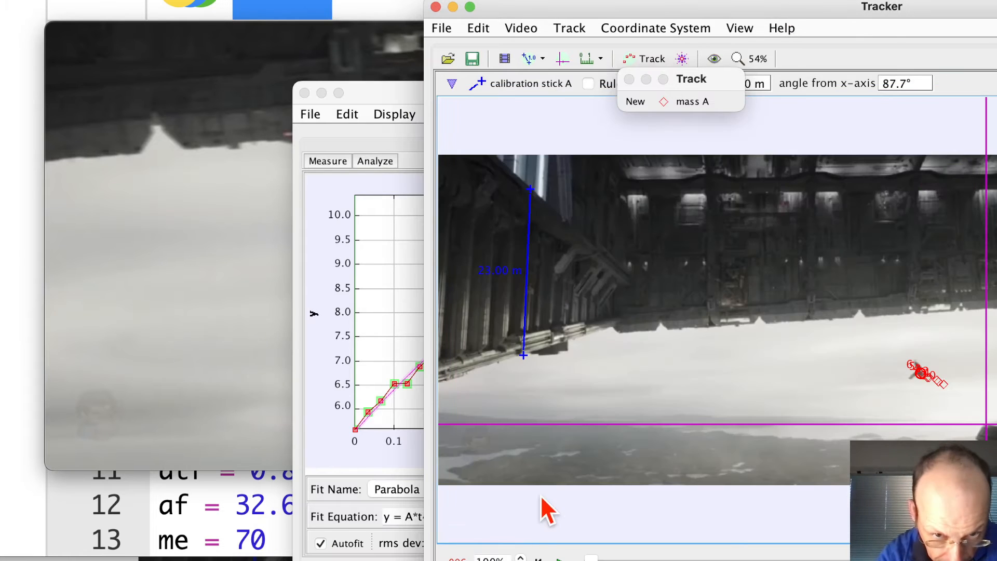
Step: Set the calibration stick's length to 23.5 m and check the parabola fit parameters in the Data Tool
left_click(498, 270)
type("2")
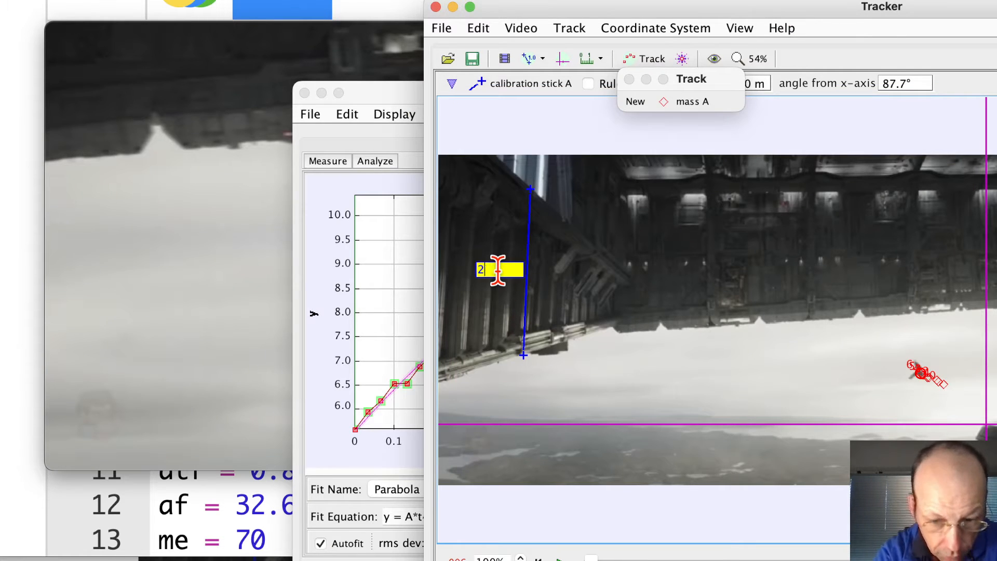
left_click(382, 93)
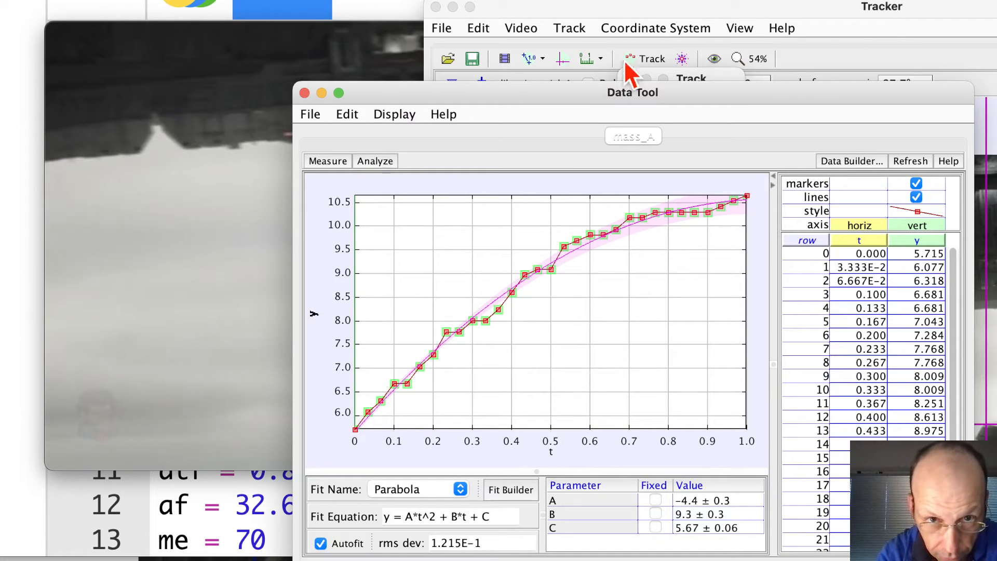
Step: Return to the Tracker video, set the calibration stick's length to 23.7 m, and check the parabola fit again
left_click(890, 8)
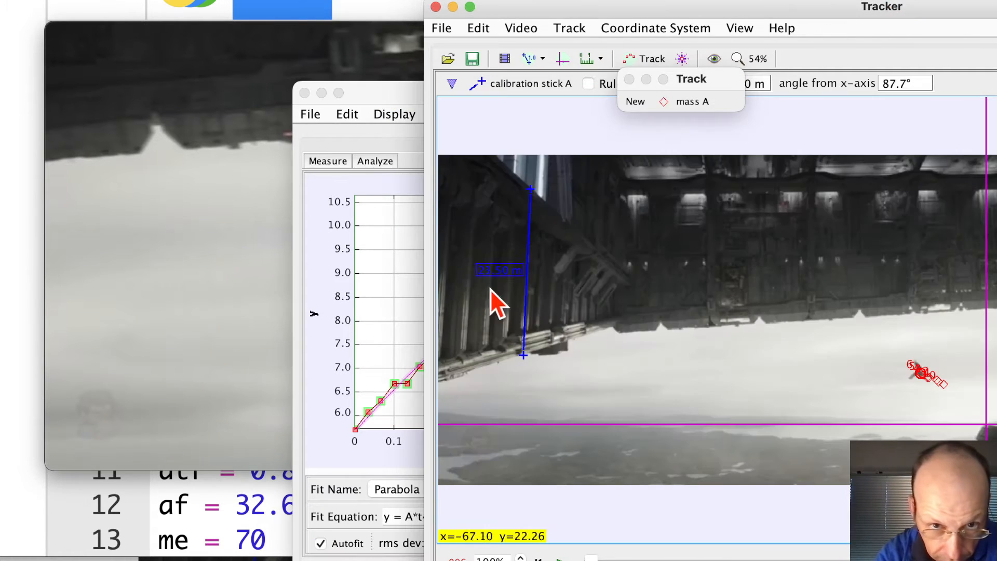
left_click(491, 269)
type("23.7")
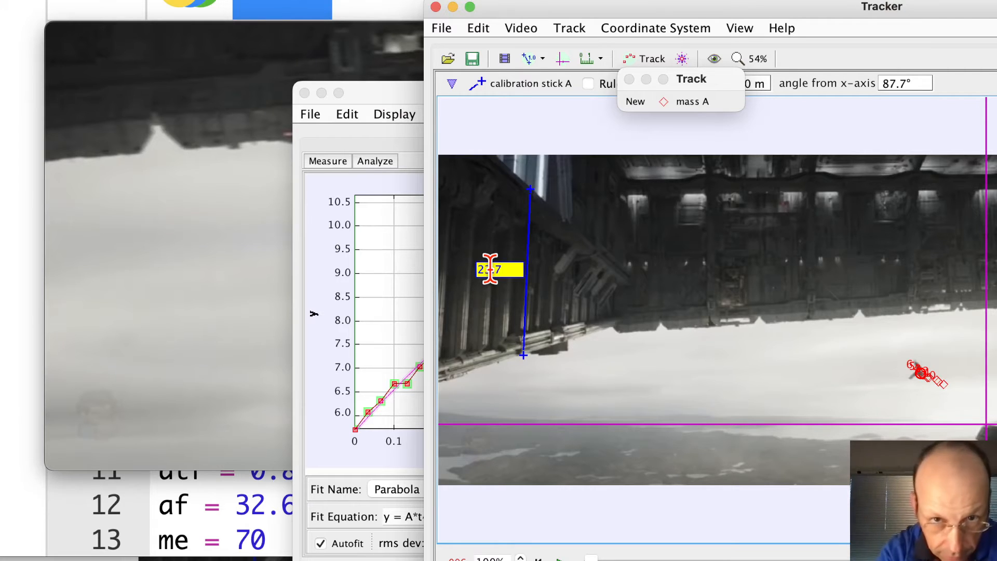
key("Return")
left_click(372, 90)
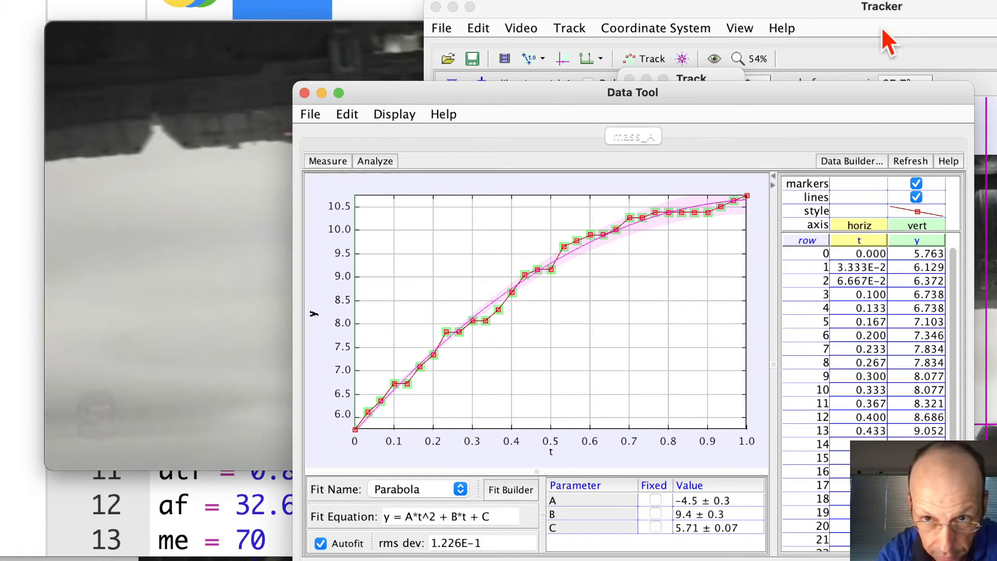
Step: Change the calibration stick's length to 24 m in the Tracker video and review the updated fit parameters in the Data Tool
left_click(918, 10)
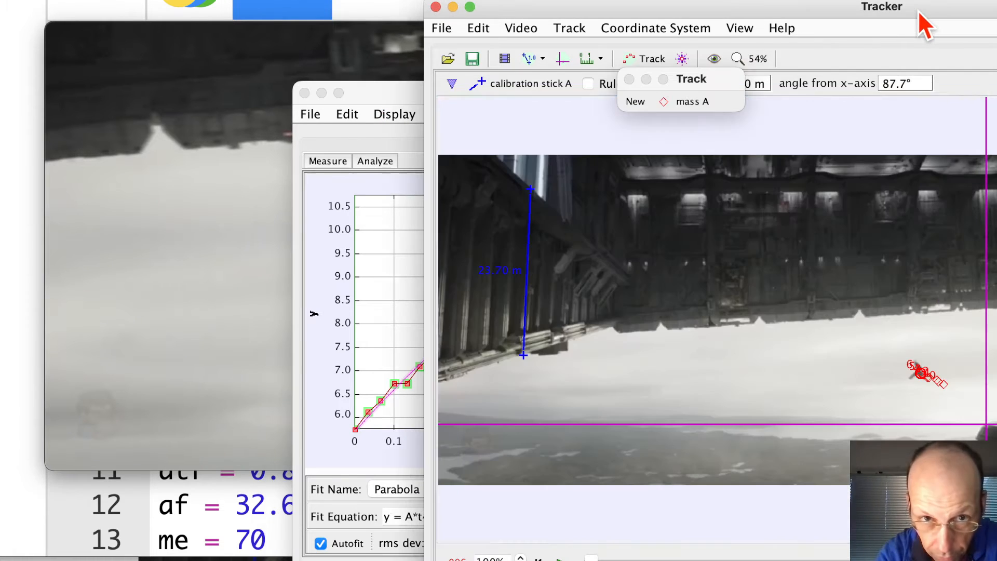
left_click(500, 270)
type("2")
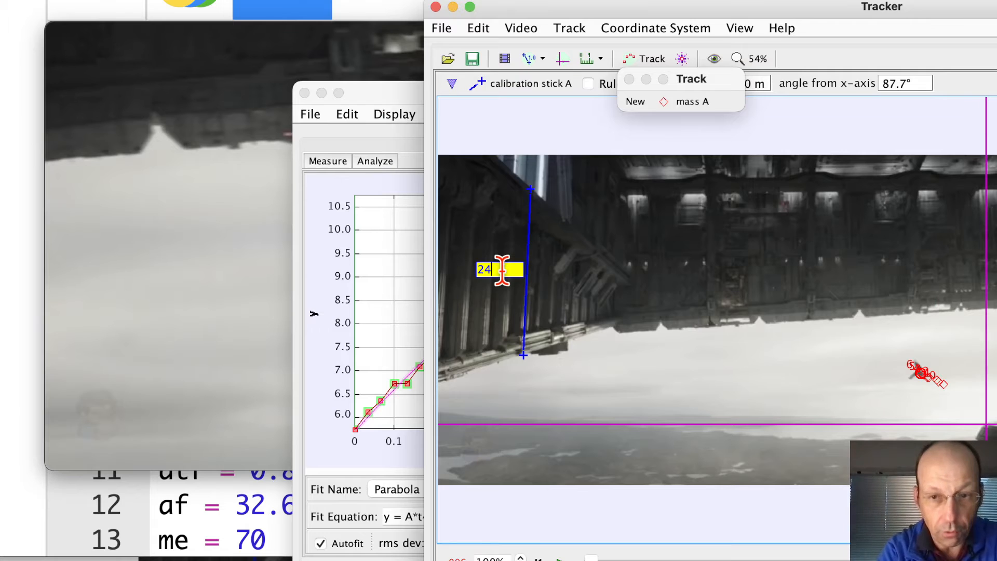
type("4")
key("Return")
left_click(383, 92)
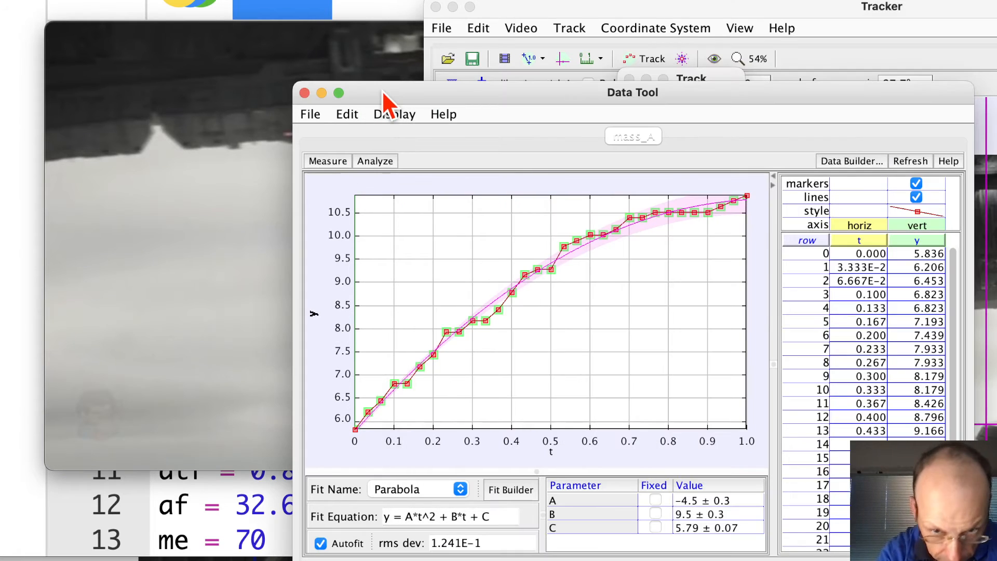
Step: Change the calibration stick's length to 25 m and bring up the Data Tool to check parameter A
left_click(779, 10)
left_click(499, 269)
type("2")
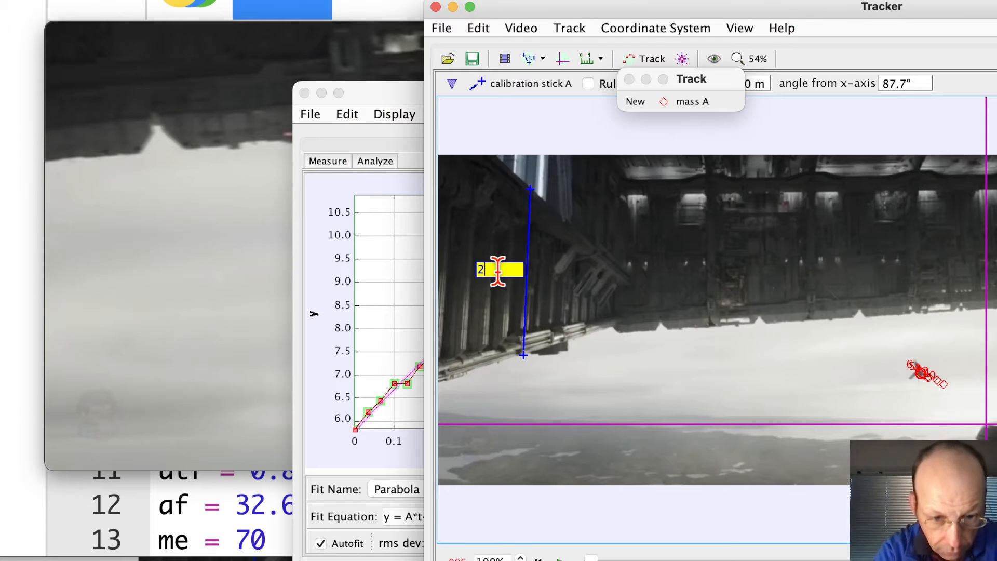
type("4")
key("BackSpace")
type("5")
key("Return")
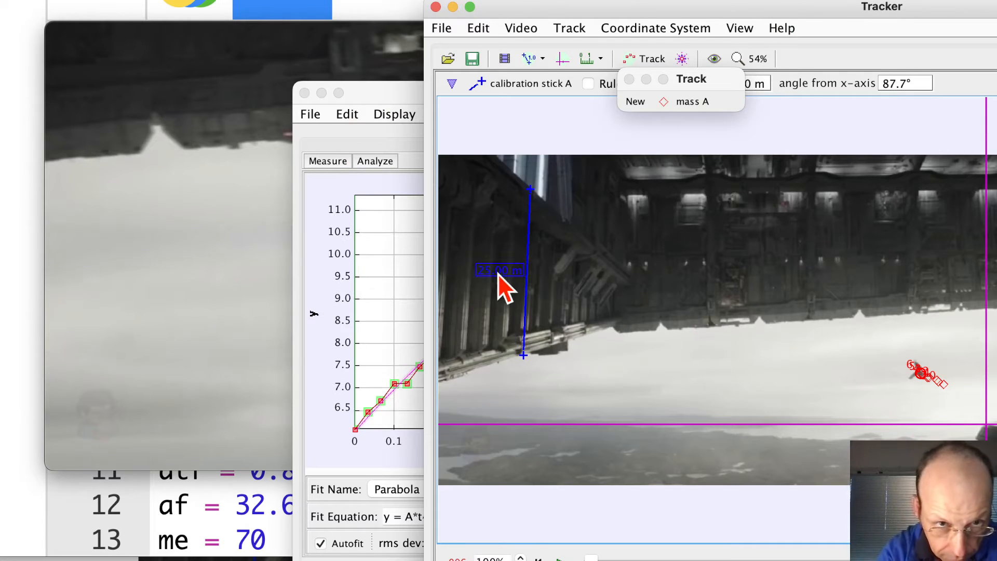
left_click(375, 92)
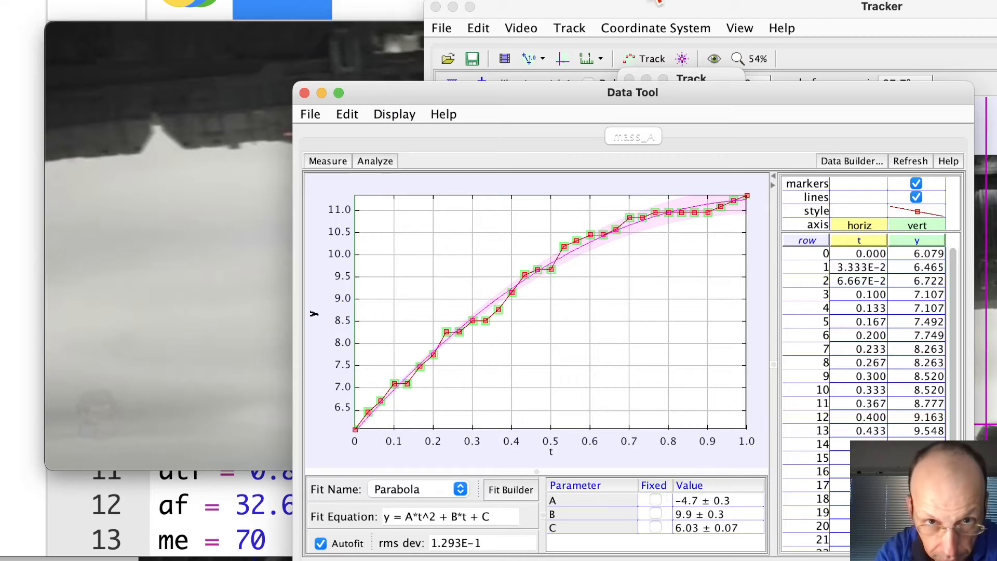
Step: Set the calibration stick's length to 26 m in the Tracker video and check the parabola fit in the Data Tool
left_click(629, 10)
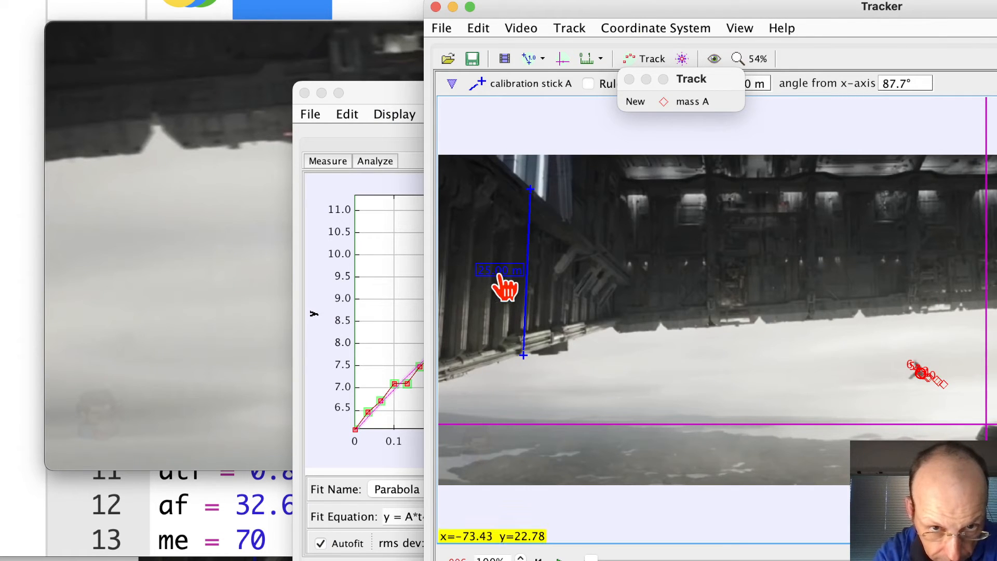
left_click(497, 272)
type("26")
key("Return")
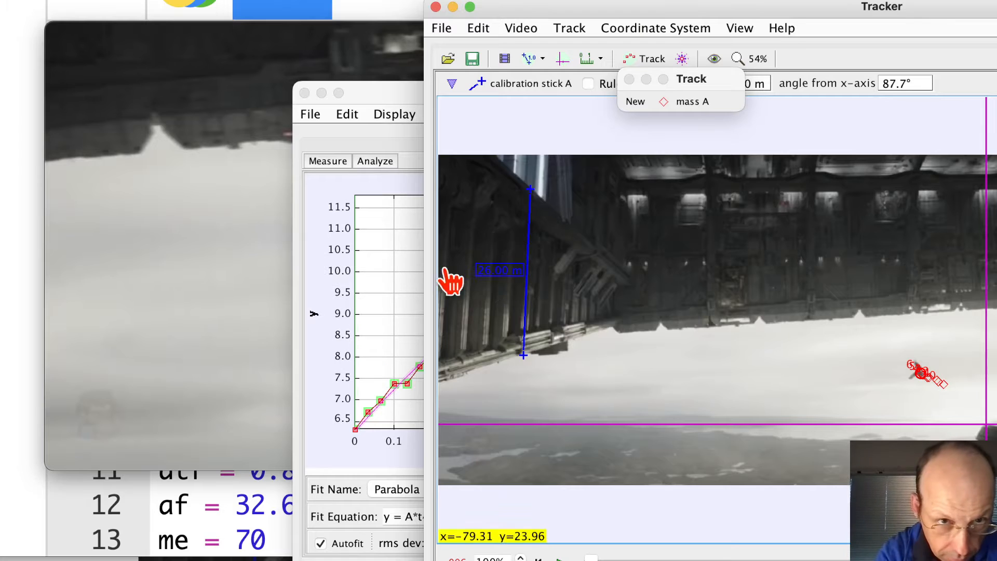
left_click(384, 89)
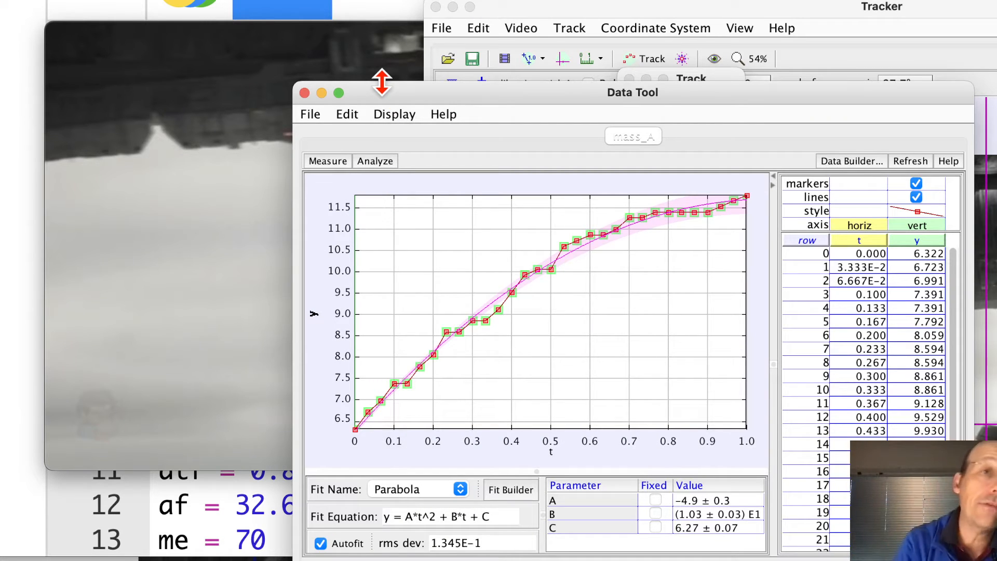
Step: Rearrange the Data Tool and Tracker windows to expose the plots, and analyze the mass A x-versus-t plot in the Data Tool
left_click_drag(423, 90, 195, 66)
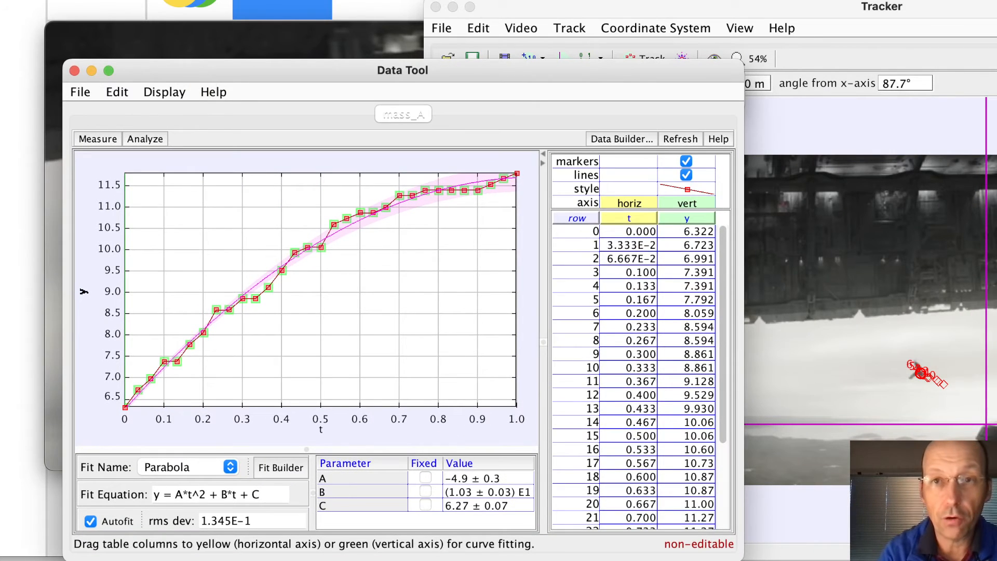
left_click_drag(966, 21, 643, 10)
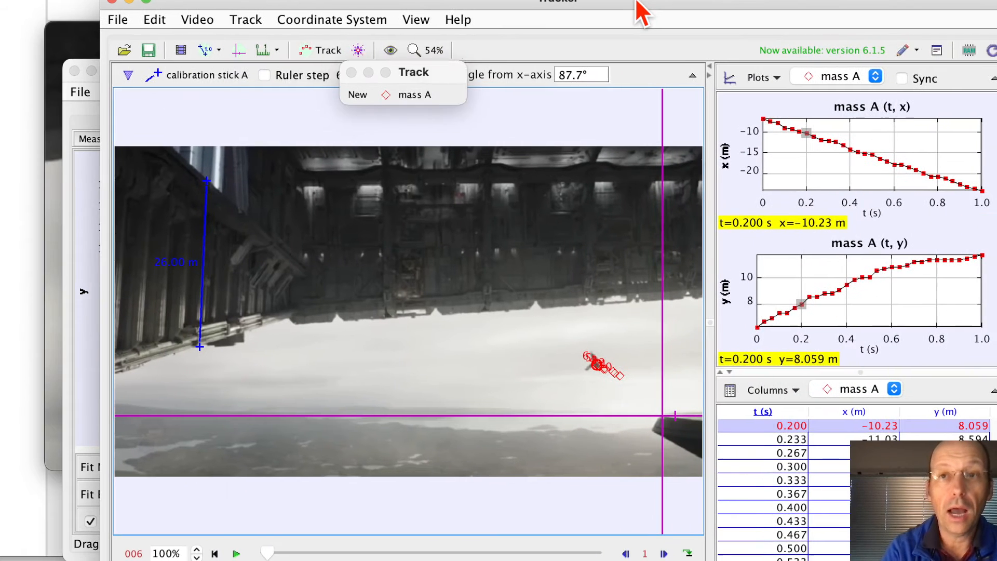
right_click(789, 152)
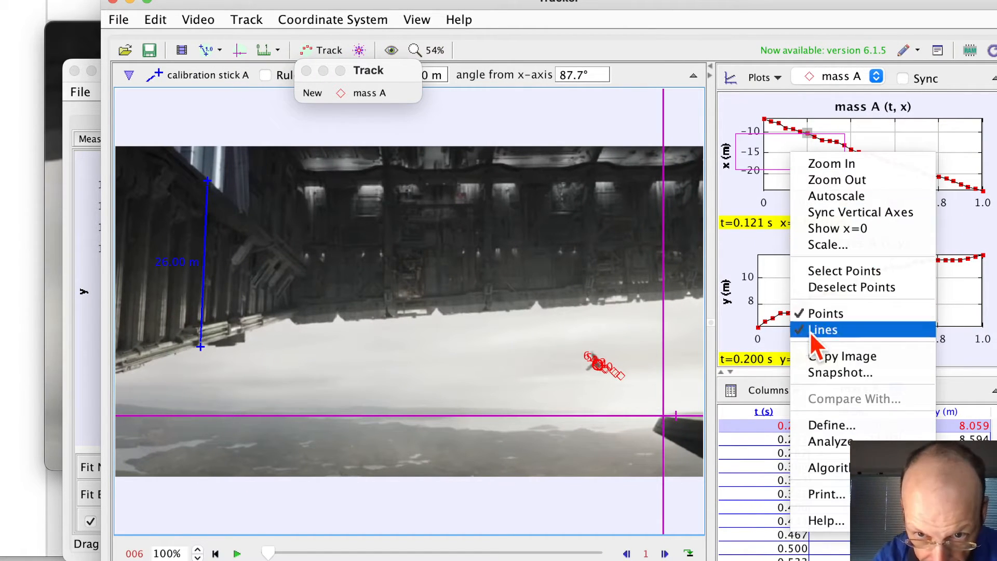
left_click(816, 436)
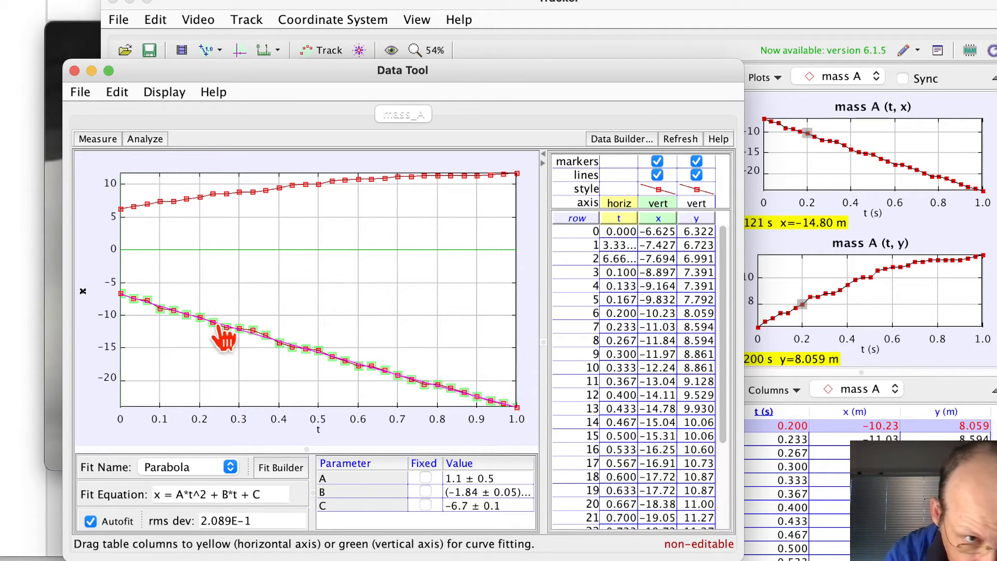
Step: Change the curve fit for the x-versus-t data to Line
left_click(230, 467)
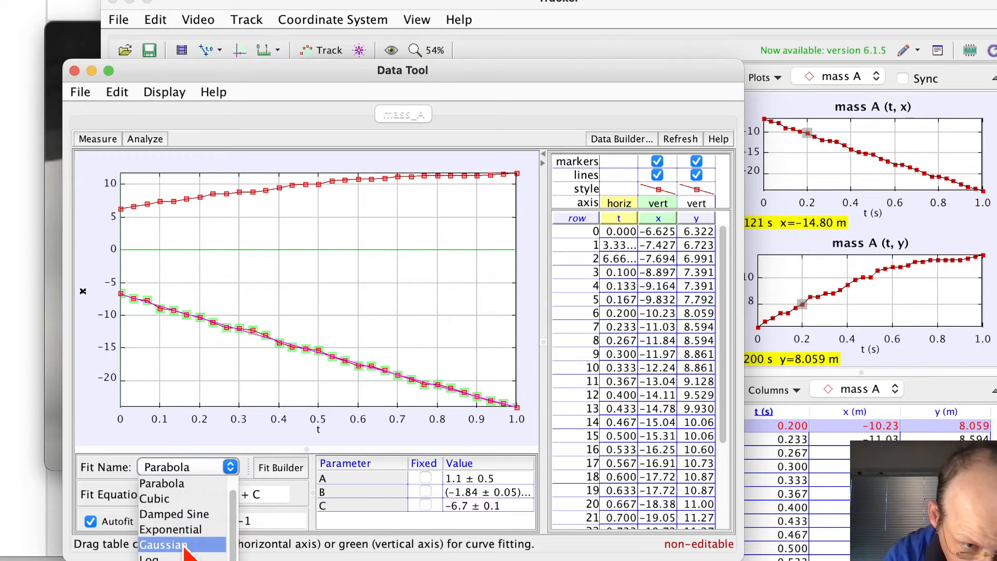
scroll(184, 540, "up", 1)
left_click(161, 485)
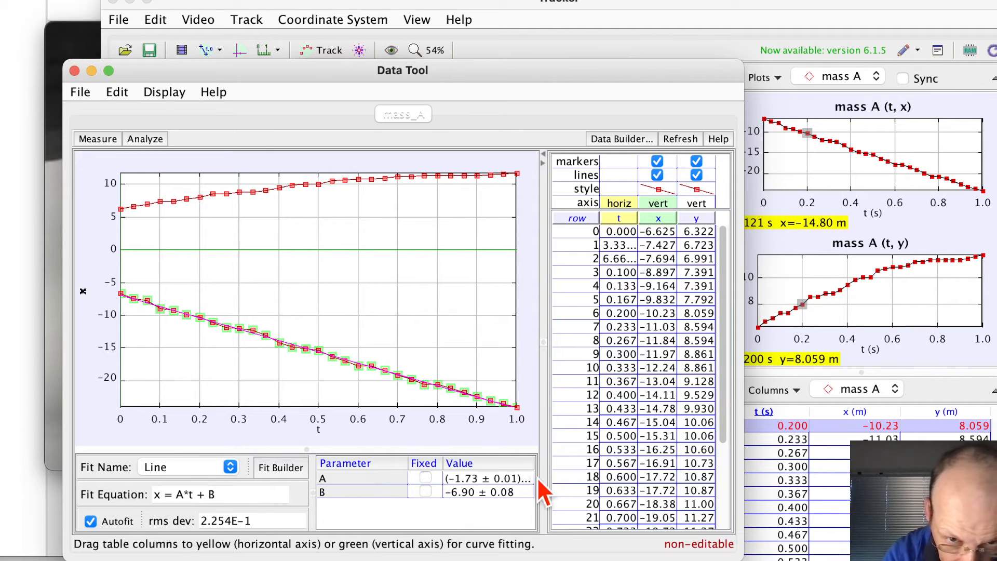
Step: Widen the Data Tool window and its fit parameter table to show the full parameter values
left_click_drag(539, 476, 624, 486)
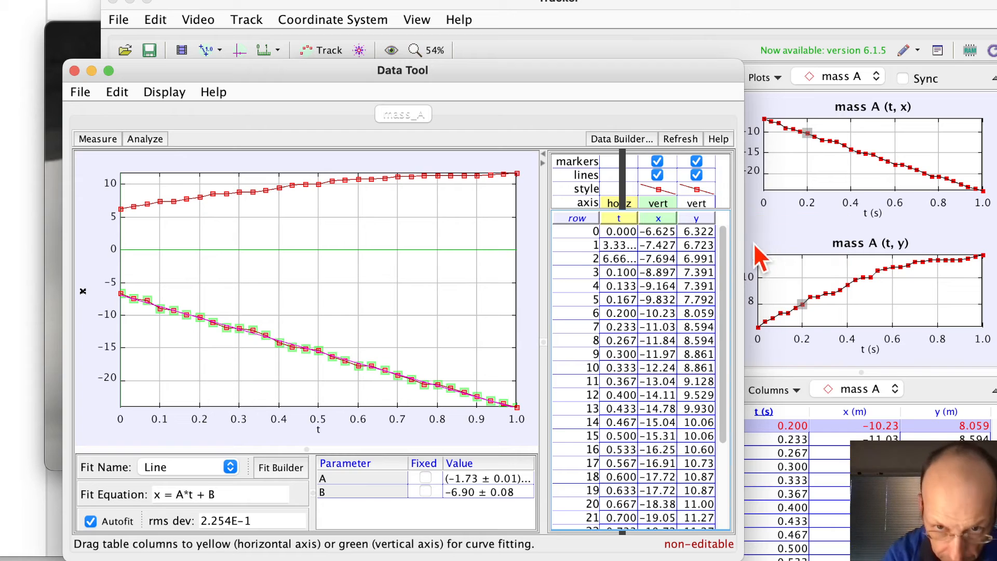
left_click_drag(746, 260, 954, 262)
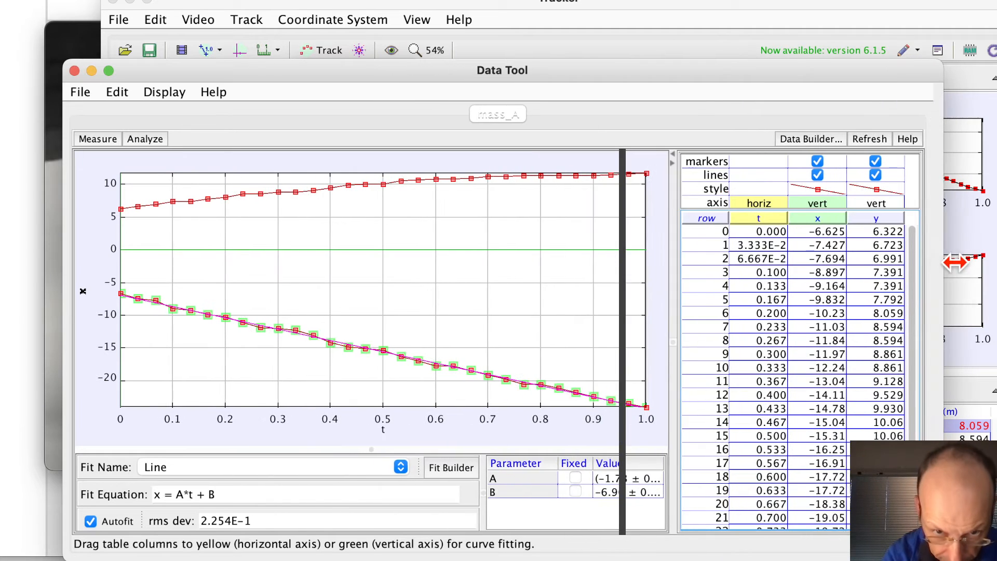
left_click_drag(495, 472, 436, 474)
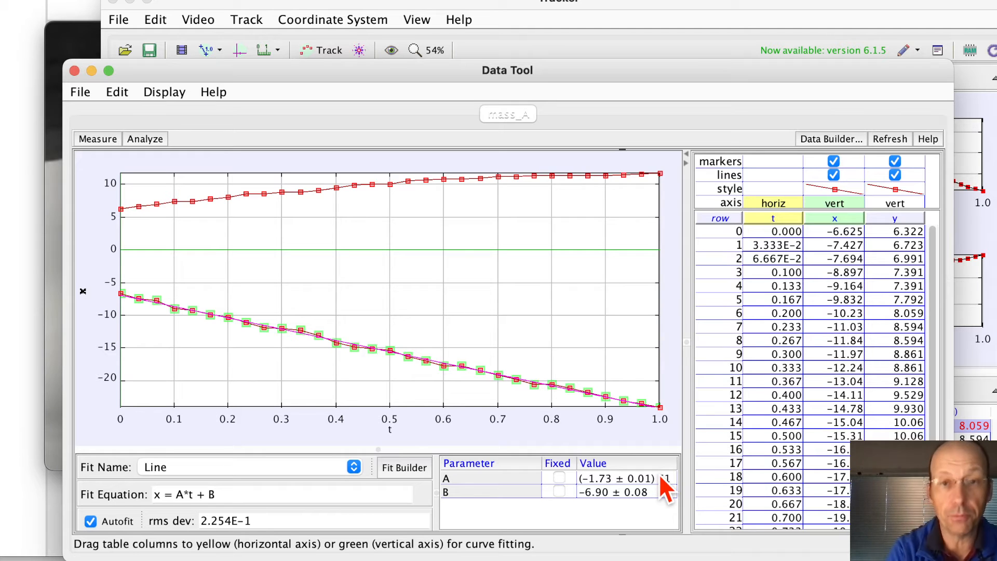
Step: Switch to the justjump.mp4 video player and scrub back and forth through the clip to examine the figure's motion across the shots
key("super+Tab")
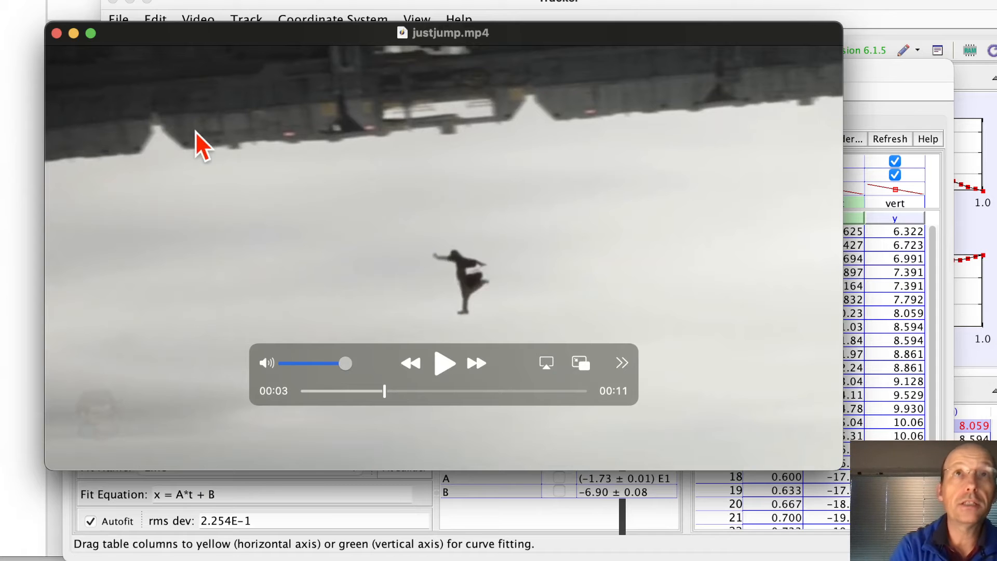
scroll(300, 208, "right", 3)
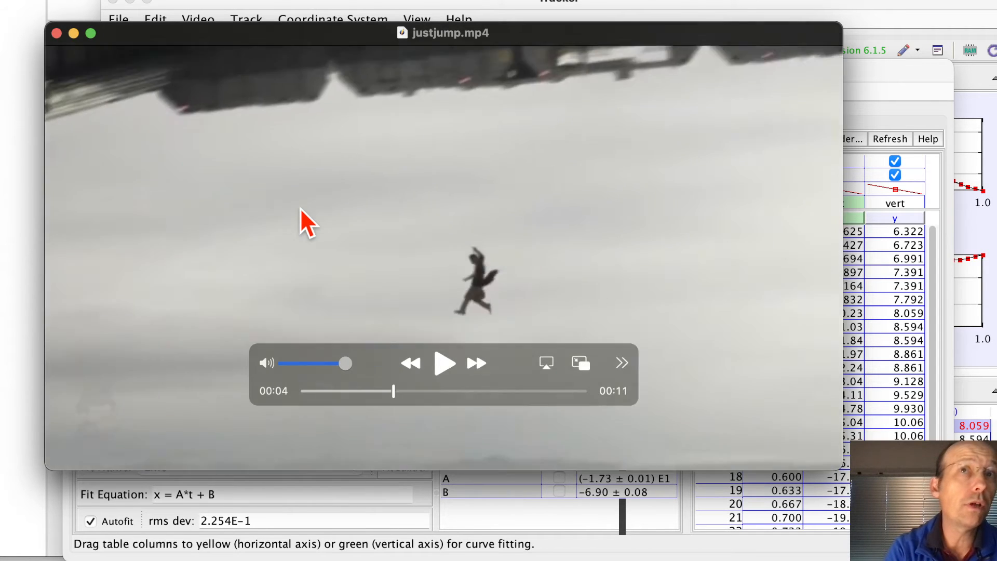
scroll(300, 208, "left", 5)
scroll(300, 207, "right", 3)
scroll(300, 208, "right", 2)
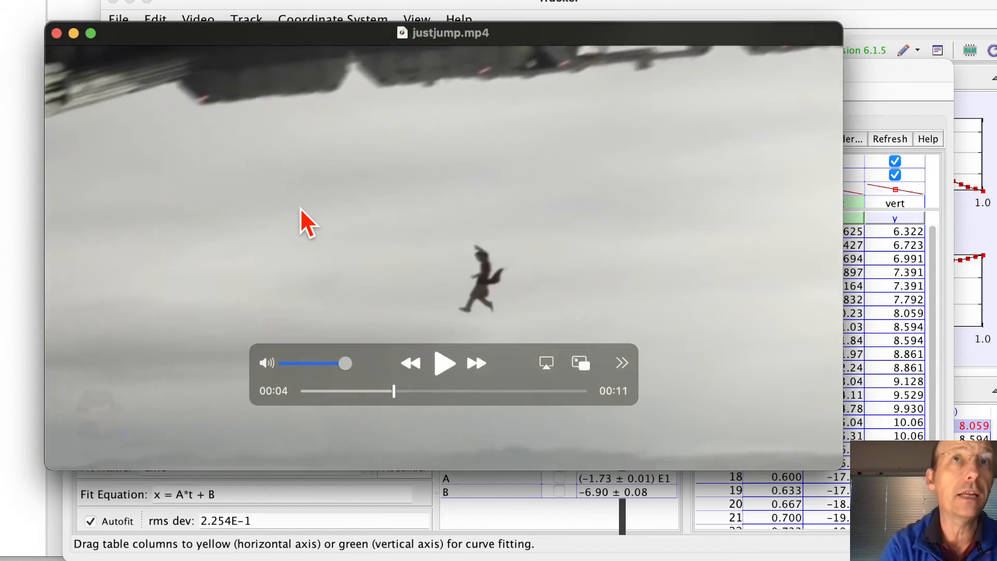
scroll(300, 207, "left", 4)
scroll(300, 209, "right", 4)
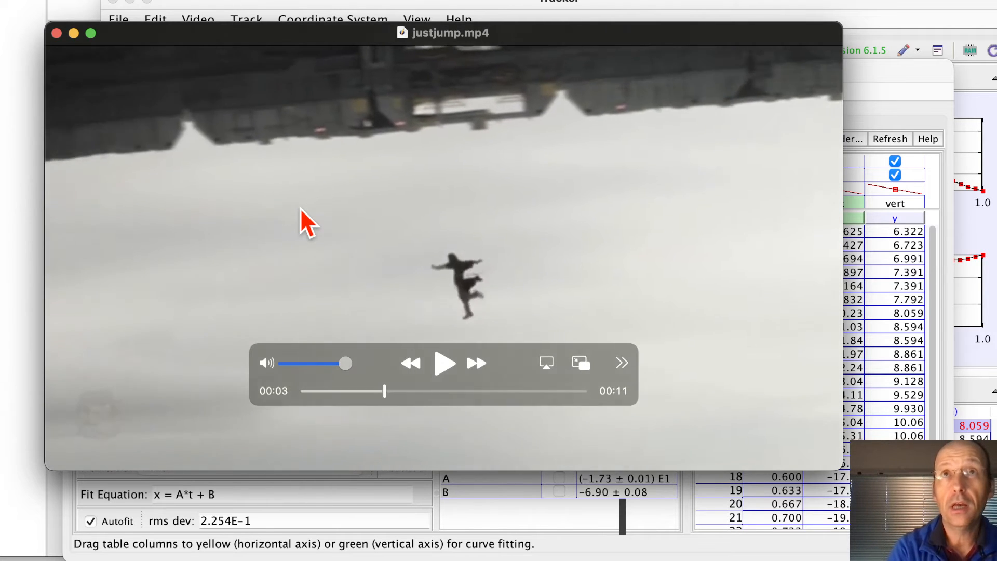
scroll(300, 209, "left", 2)
scroll(300, 208, "left", 4)
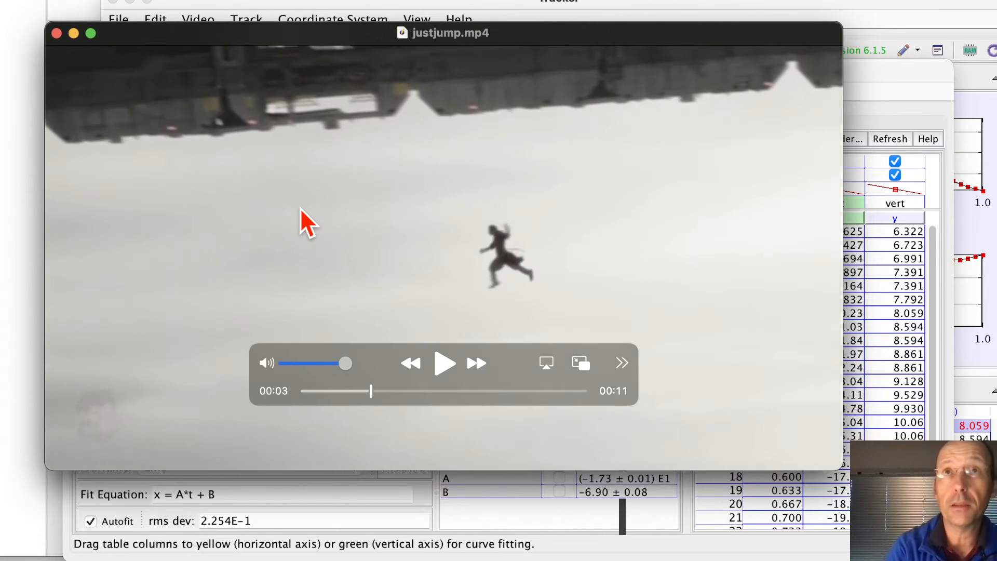
scroll(301, 208, "right", 4)
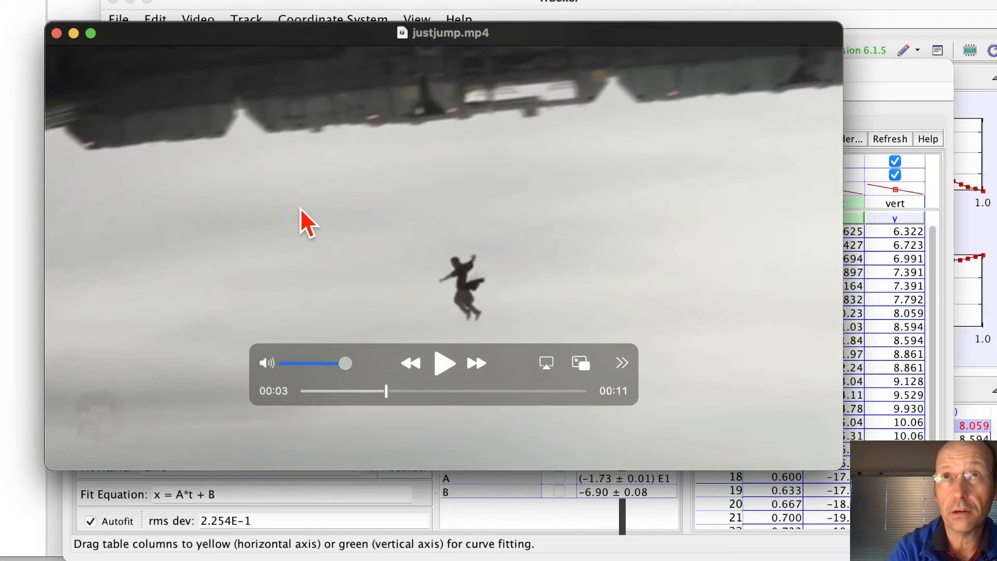
scroll(301, 207, "left", 4)
scroll(300, 208, "left", 4)
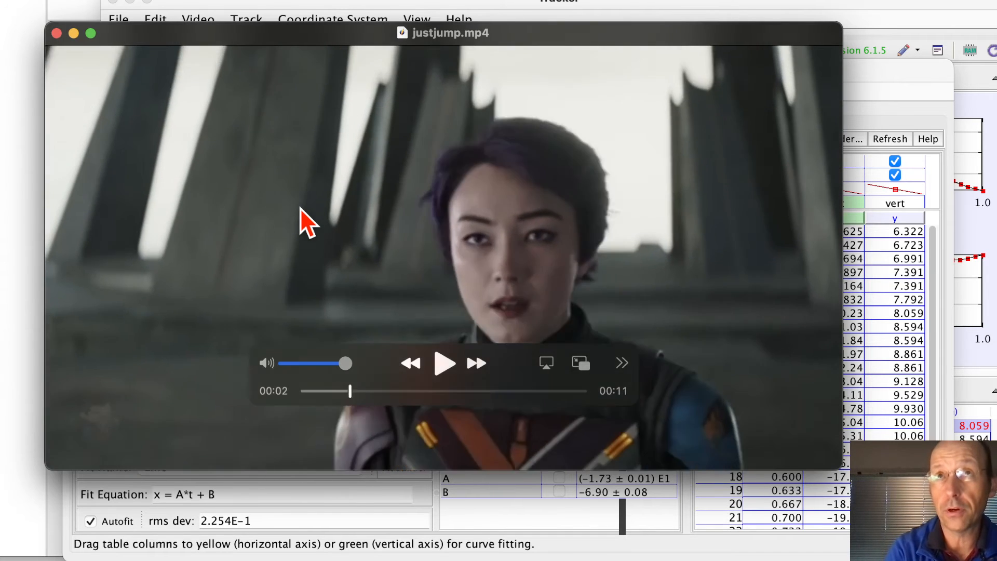
scroll(300, 208, "right", 1)
scroll(300, 207, "right", 4)
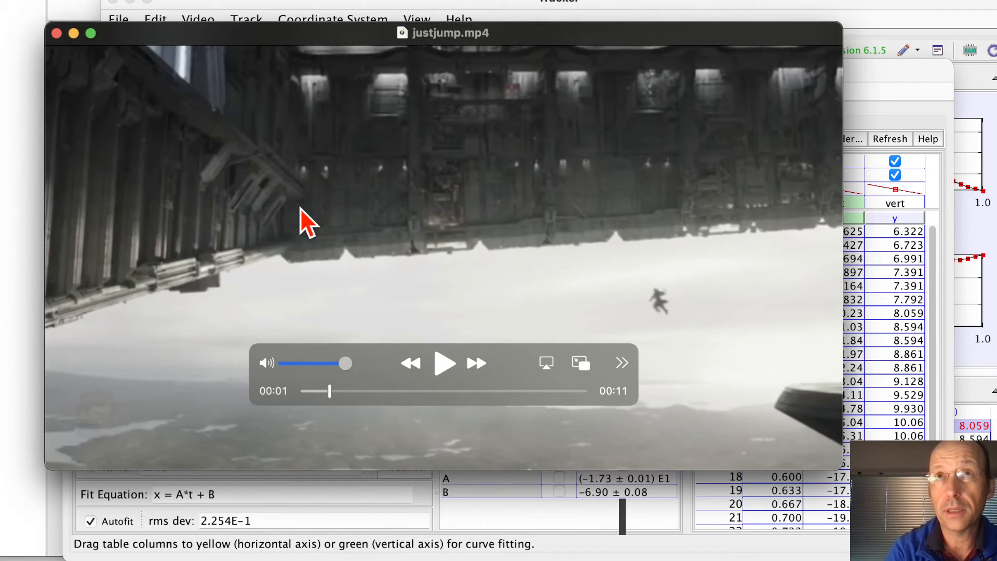
scroll(301, 210, "right", 6)
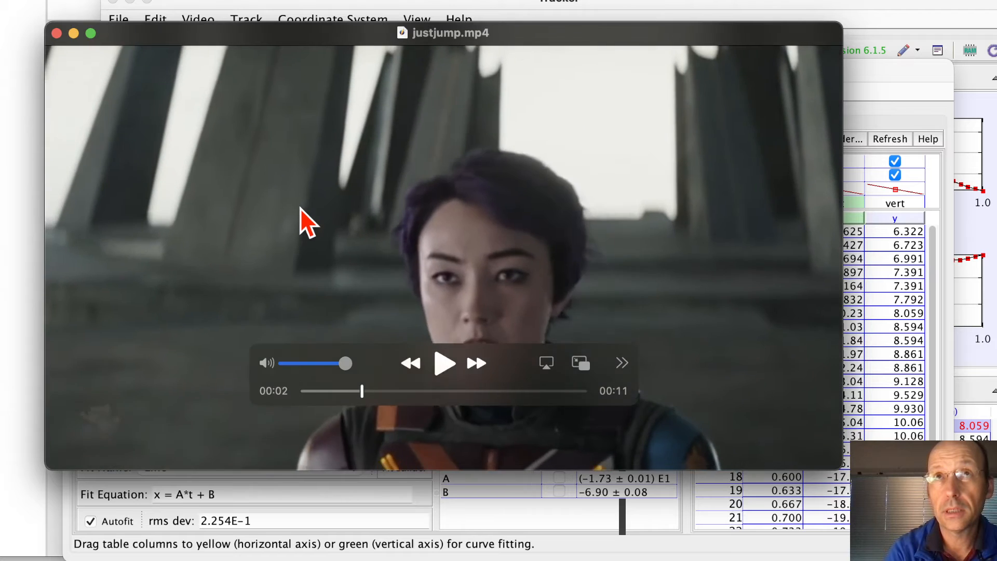
scroll(301, 210, "right", 3)
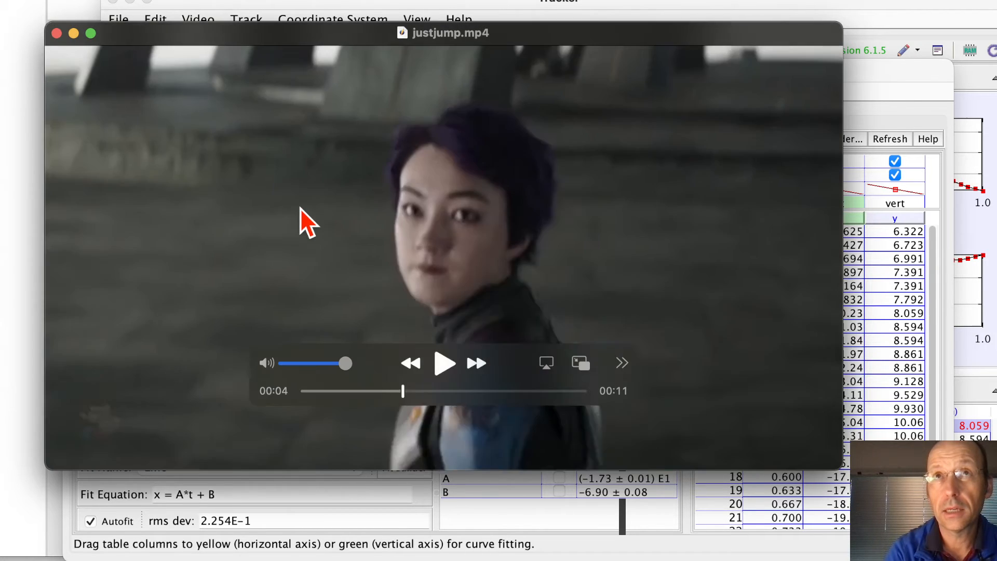
scroll(301, 210, "right", 3)
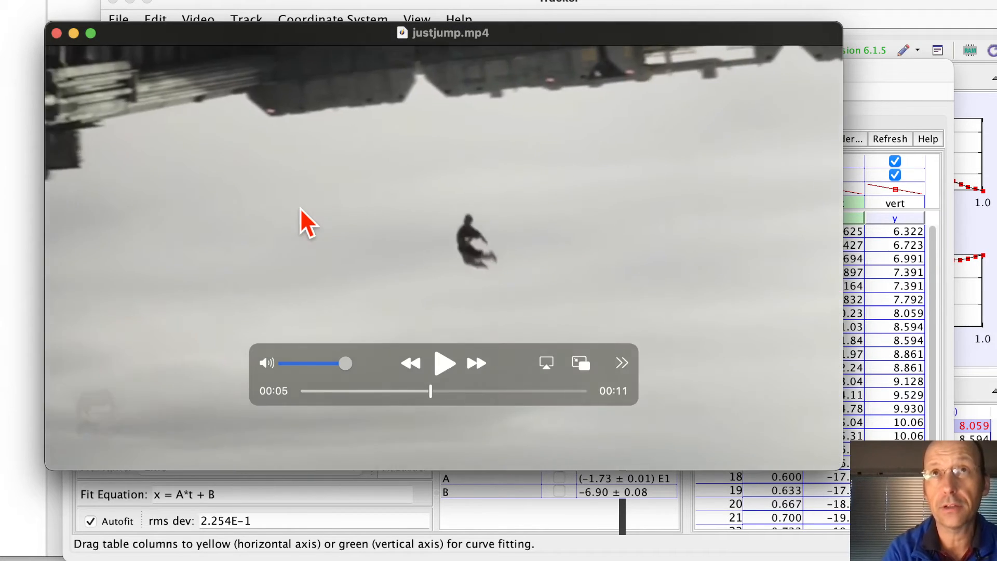
scroll(301, 210, "right", 4)
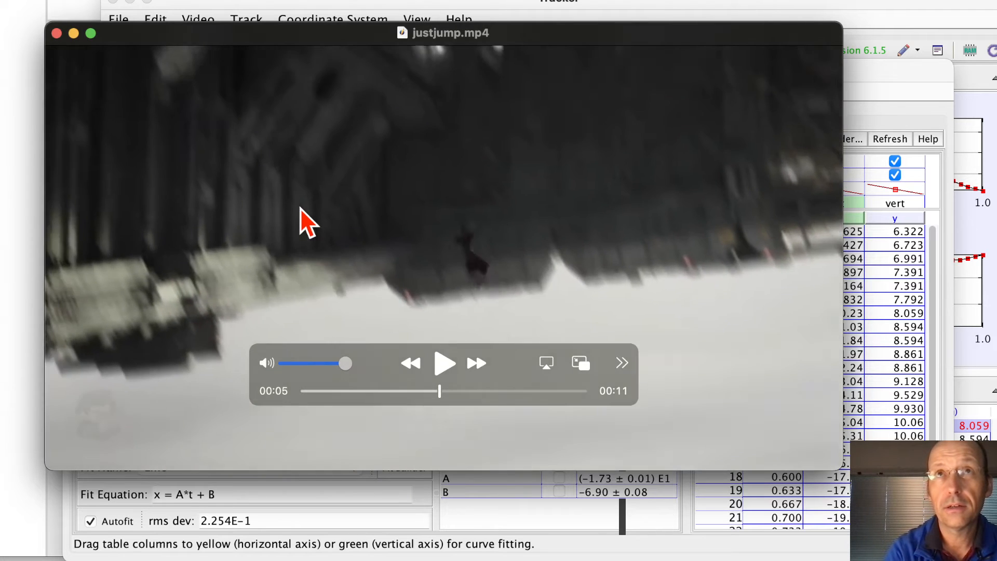
Step: Examine the frames of justjump.mp4 around the cut to the figure below the hull, and return to the Tracker window
scroll(301, 210, "left", 3)
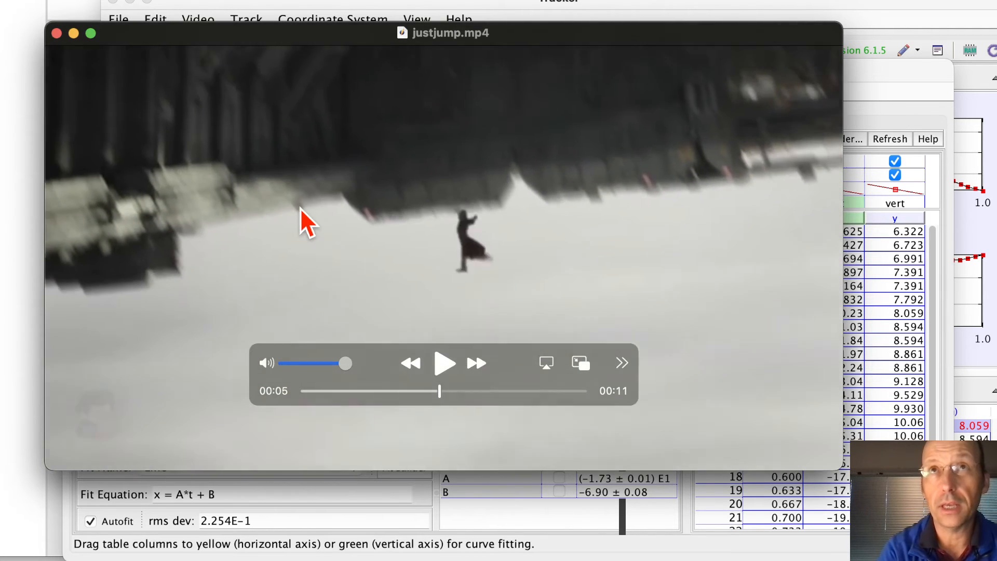
scroll(301, 210, "right", 1)
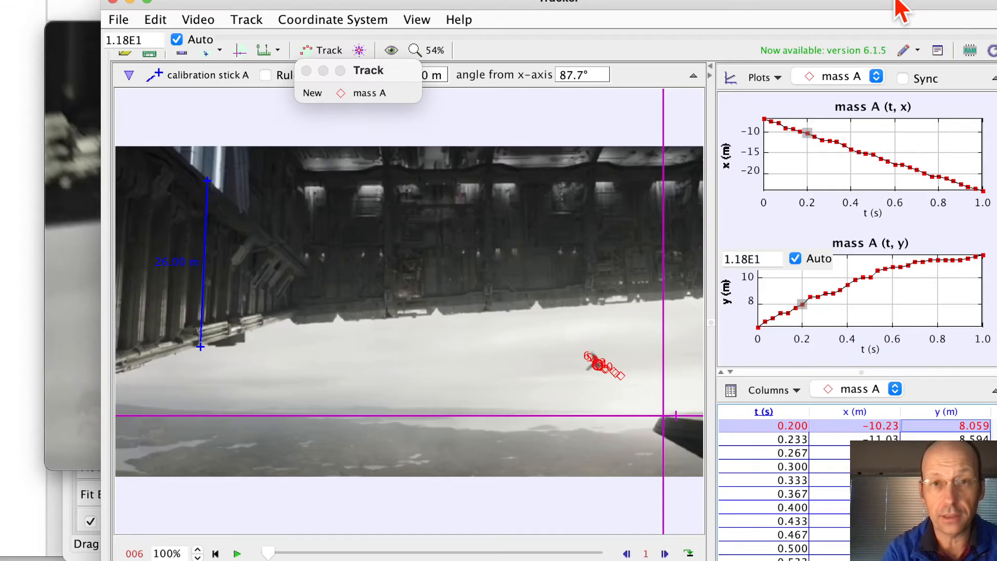
left_click(894, 7)
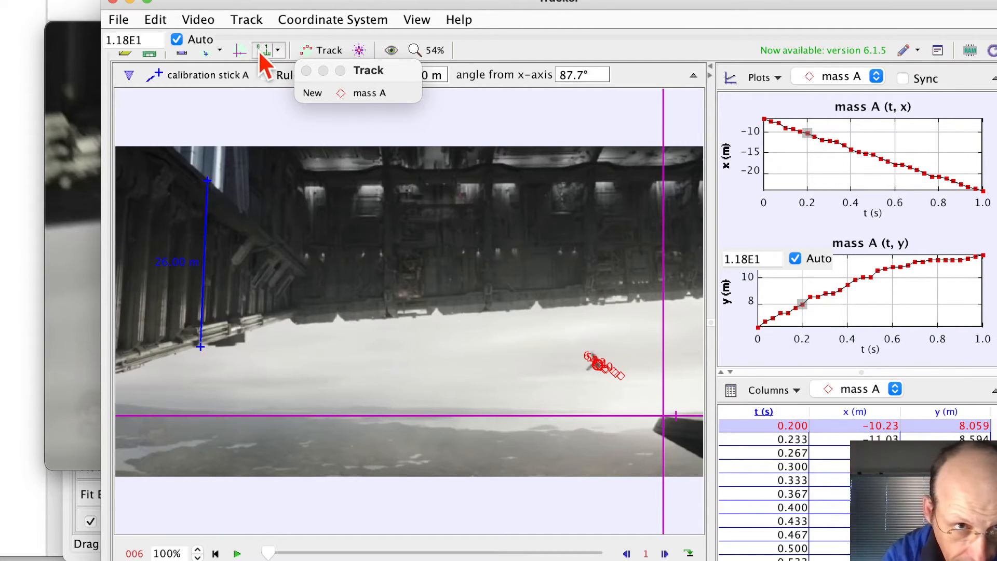
Step: Add a tape measure with its ruler shown, and fit it along the ceiling edge section beside the side wall
left_click(279, 51)
mouse_move(283, 73)
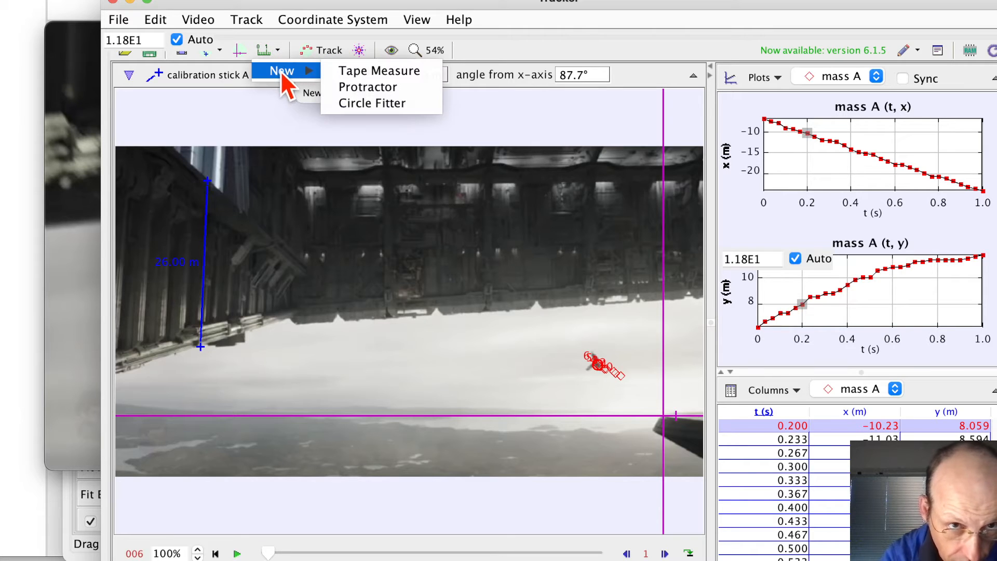
left_click(363, 72)
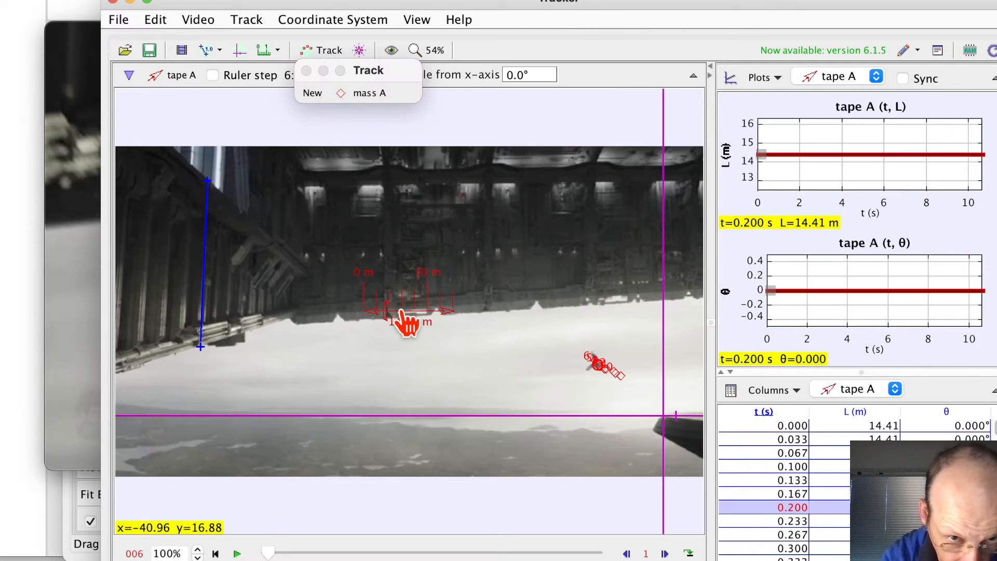
mouse_move(401, 312)
left_mouse_down()
mouse_move(338, 330)
mouse_move(328, 316)
mouse_move(387, 311)
left_mouse_up()
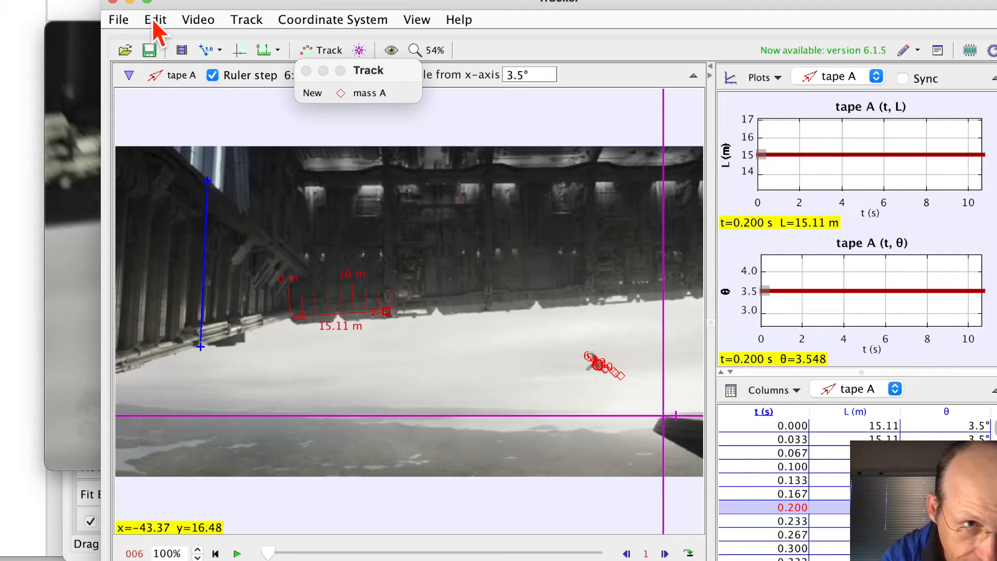
Step: Create a new Tracker tab and load justjump.mp4 from the Downloads folder into it
left_click(119, 20)
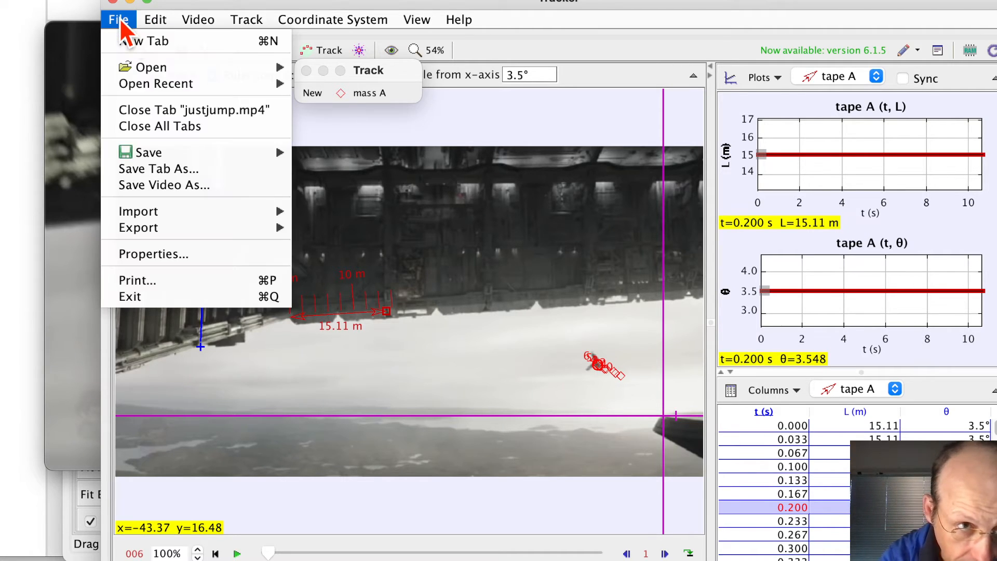
left_click(148, 42)
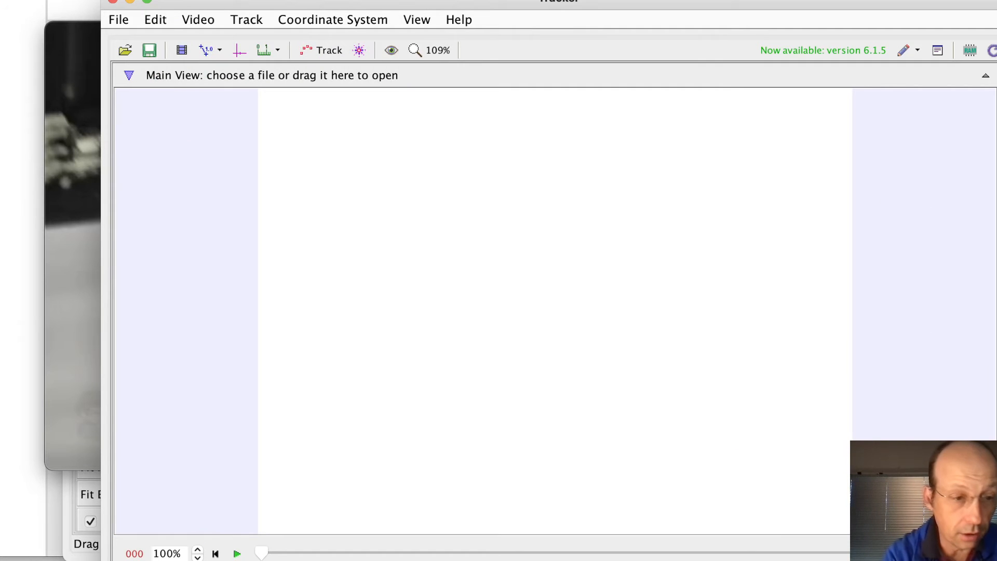
key("super+Tab")
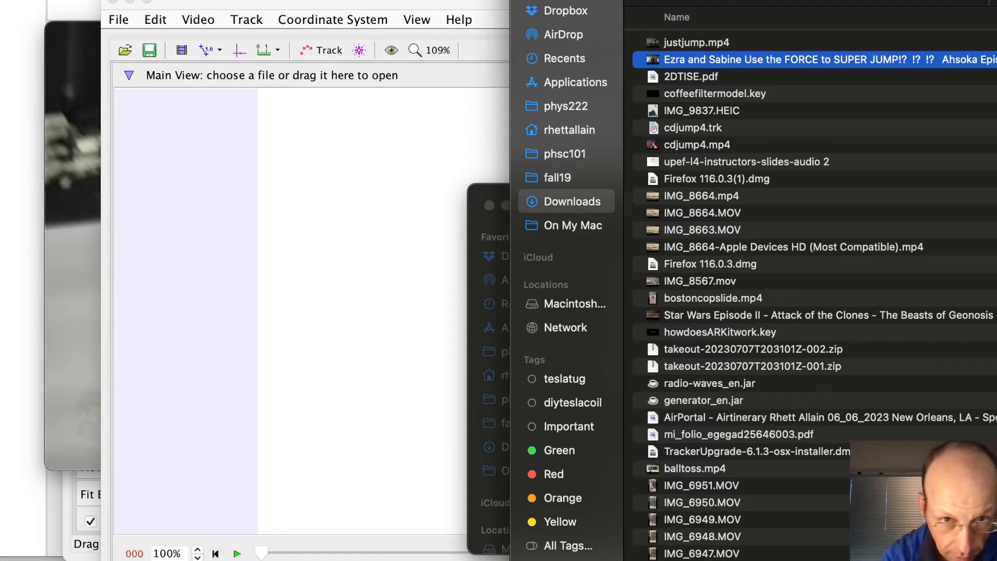
left_click(691, 43)
left_click_drag(691, 42, 374, 177)
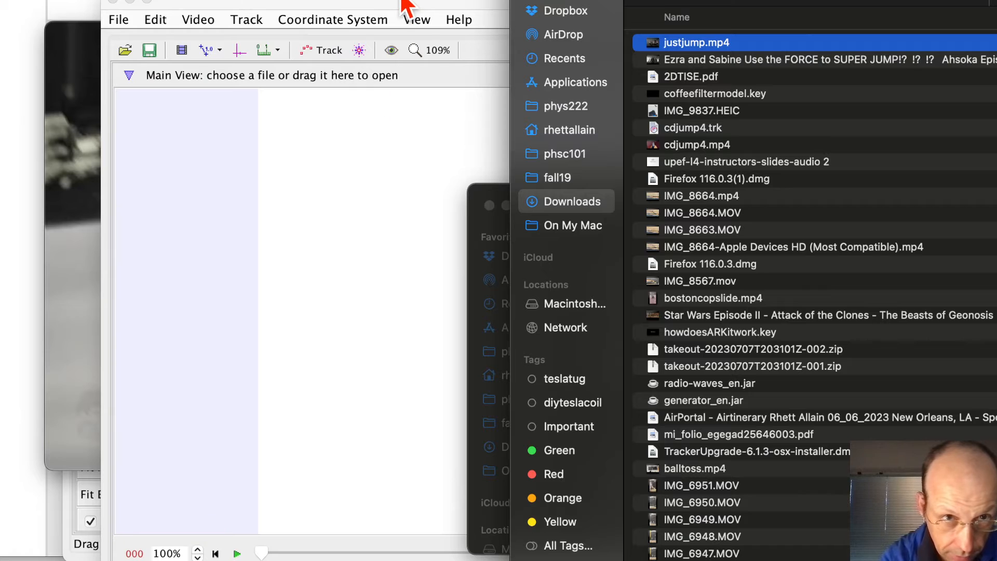
left_click(401, 1)
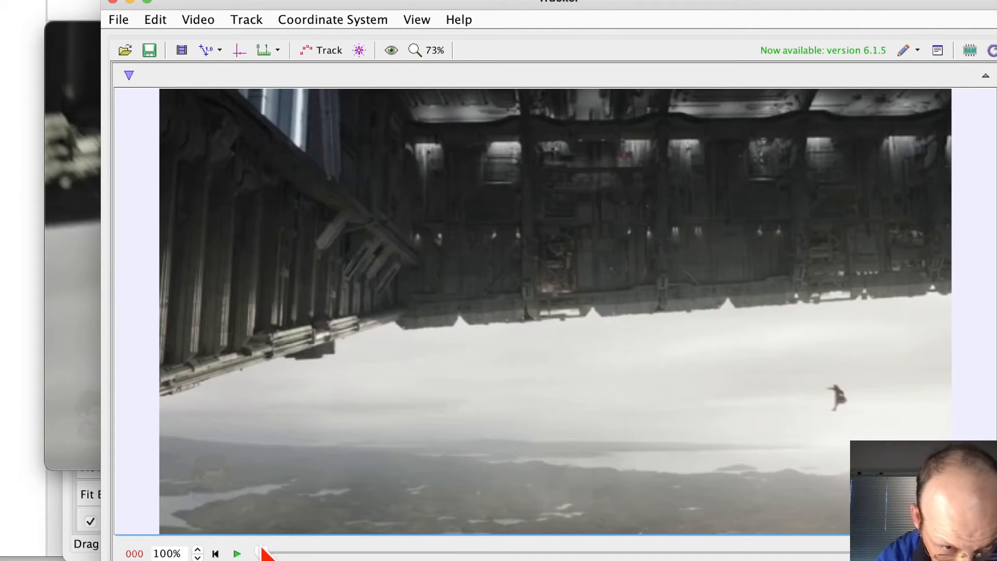
Step: Advance the video to frame 126, where the figure is seen against the sky below the hull
left_click_drag(261, 555, 468, 550)
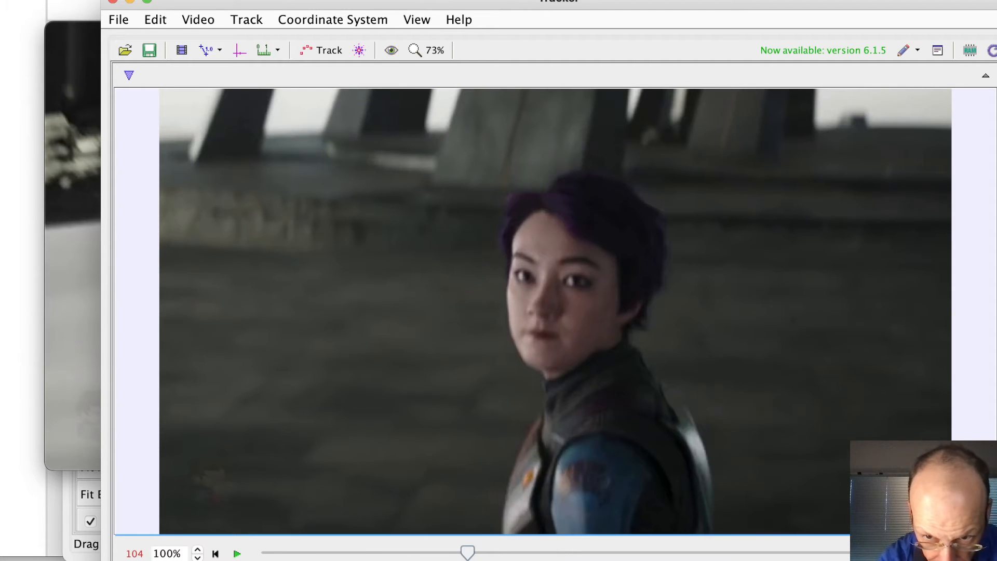
key("Right")
key("Right")
key("Right")
key("Right")
key("Right")
key("Right")
key("Right")
key("Right")
key("Right")
key("Right")
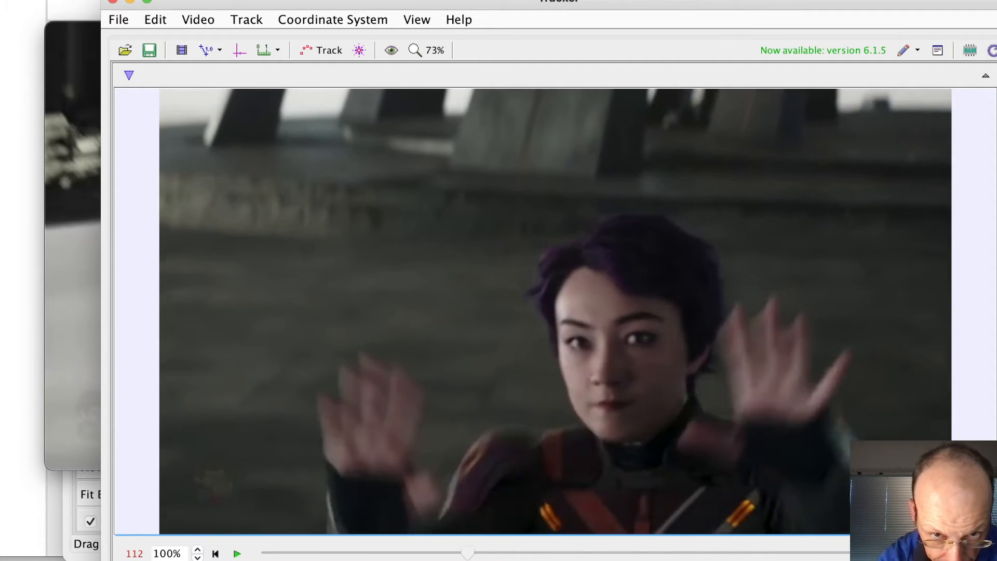
key("Right")
key("Right")
key("Right")
key("Right")
key("Right")
key("Right")
key("Right")
key("Right")
key("Right")
key("Right")
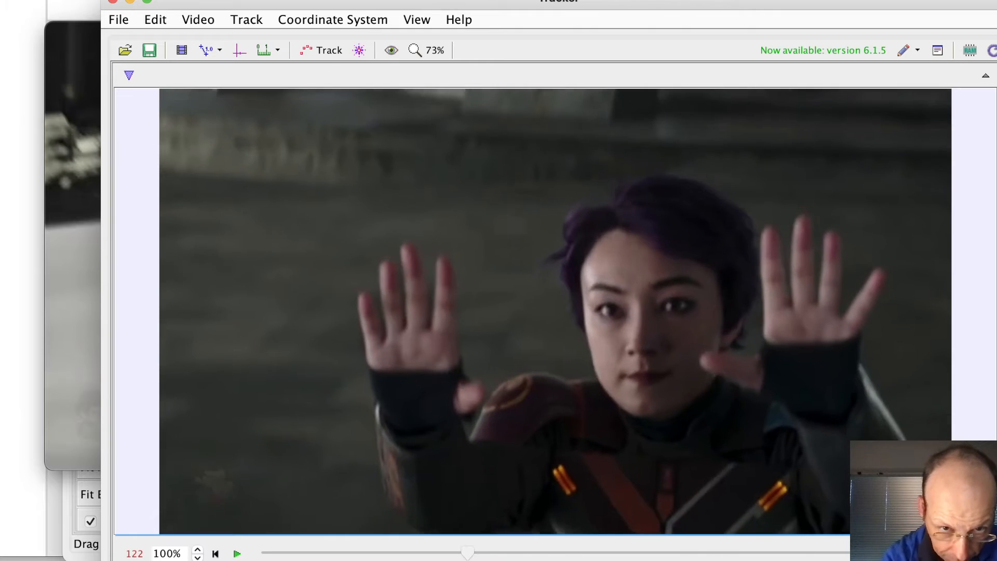
key("Right")
key("Right")
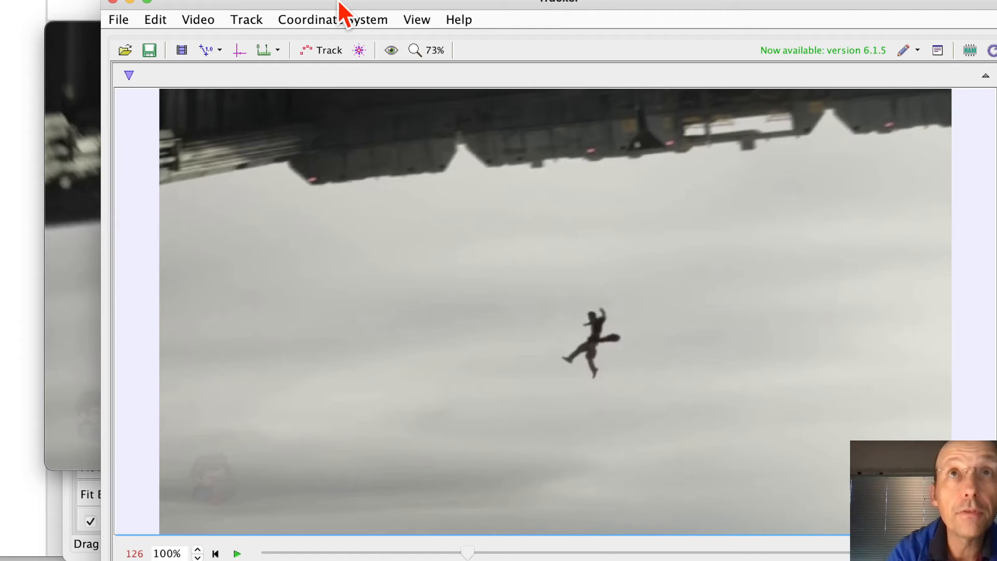
Step: Set the clip's start frame to 126
left_click_drag(339, 3, 330, 0)
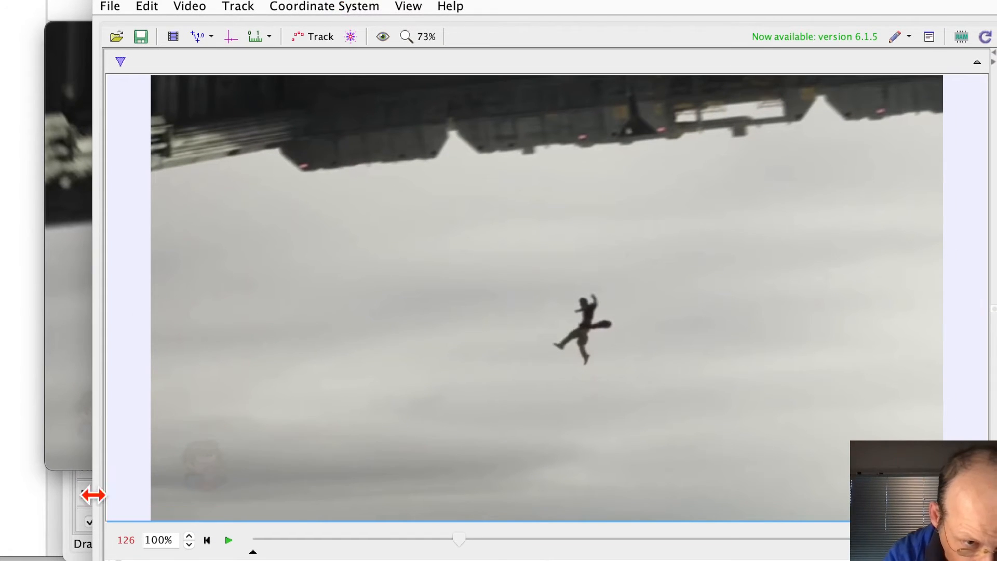
left_click(172, 37)
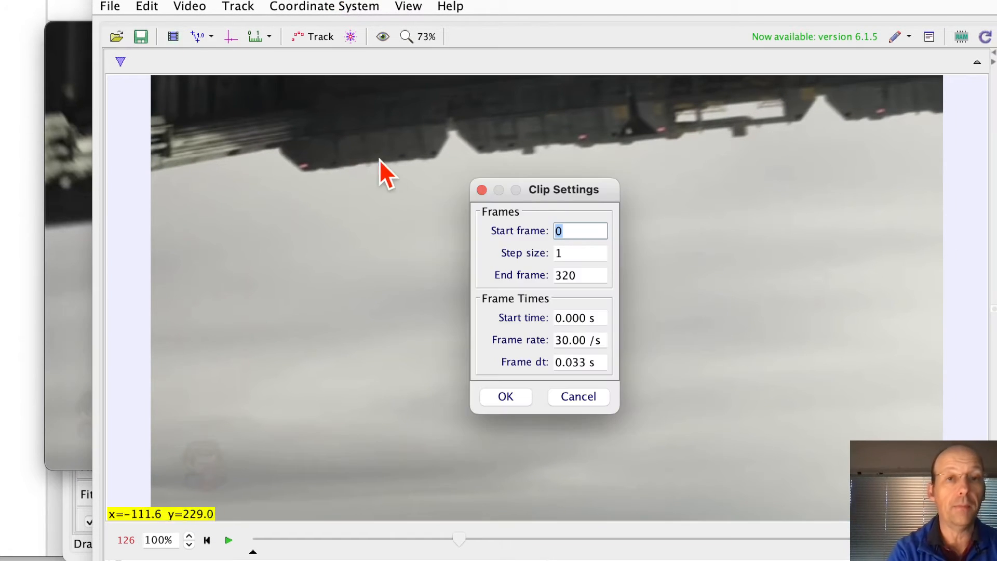
type("126")
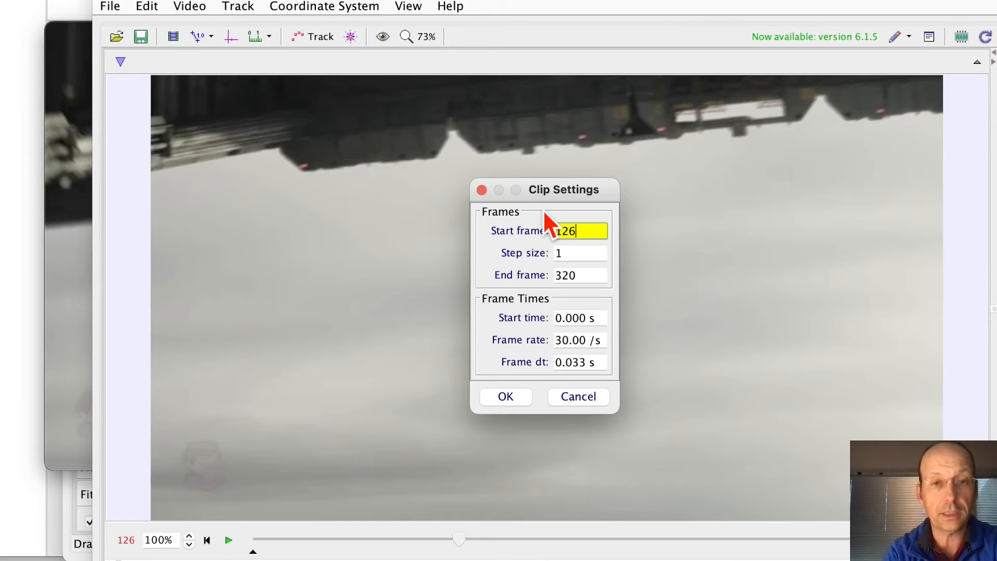
left_click(505, 396)
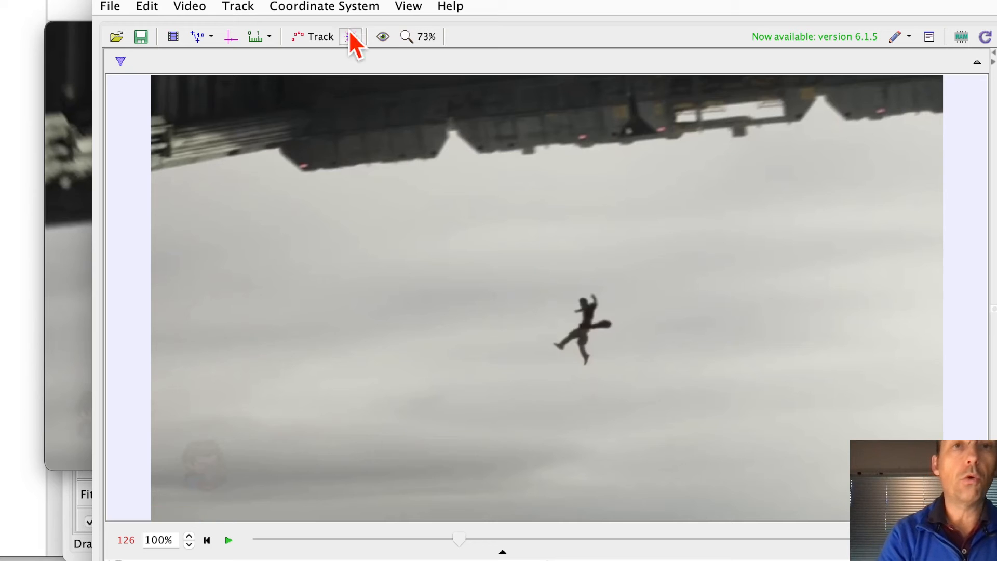
Step: Turn off the fixed origin, fixed angle and fixed scale settings of the coordinate system
left_click(336, 10)
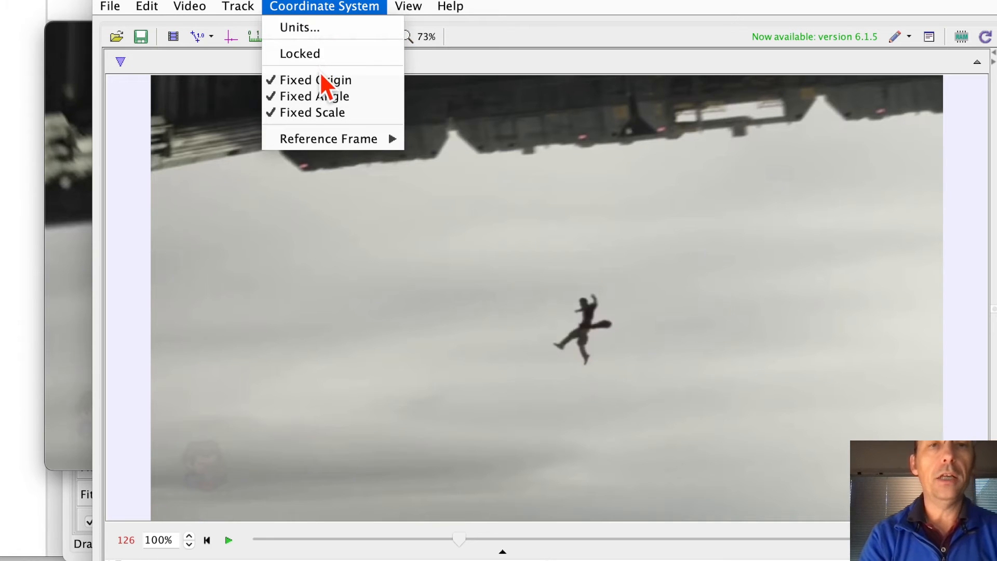
left_click(320, 75)
left_click(312, 6)
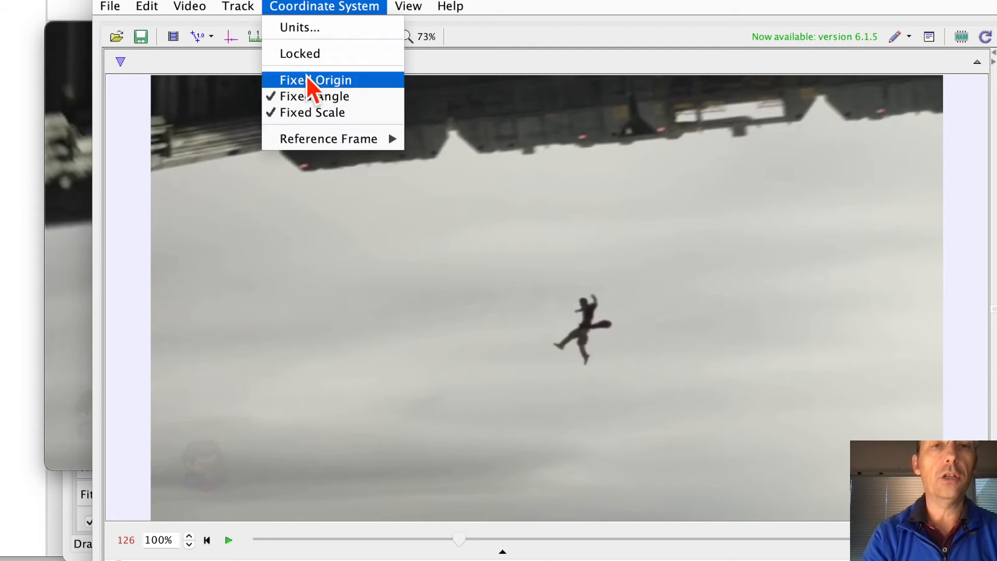
left_click(306, 100)
left_click(319, 7)
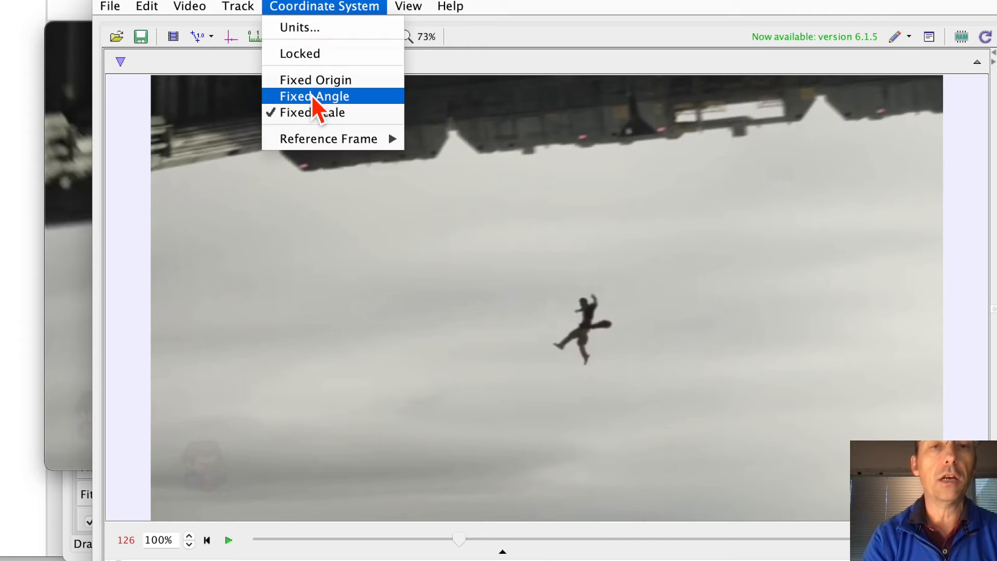
left_click(310, 117)
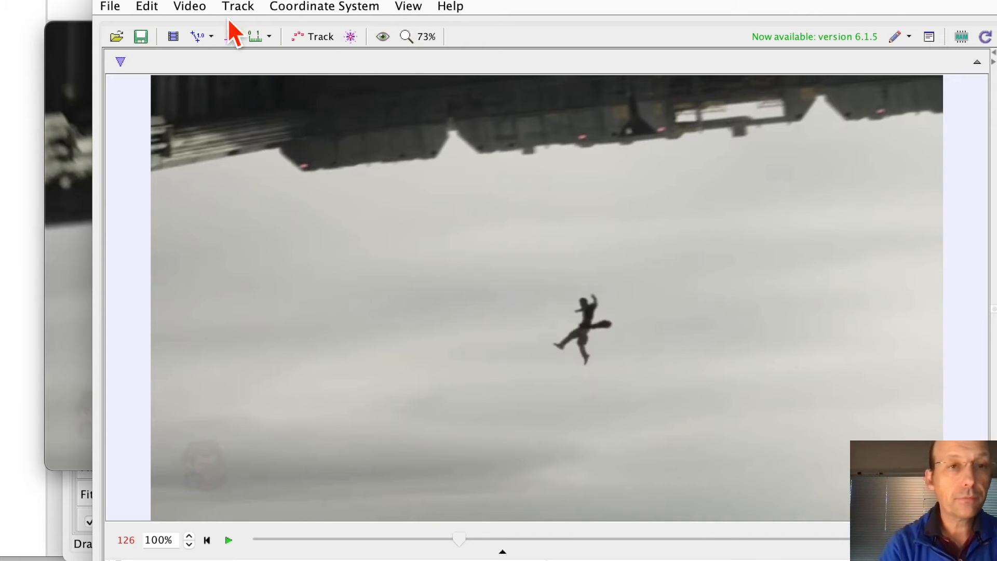
Step: Add a calibration stick and stretch it along the hull edge, matching the section measured in the first shot
left_click(196, 36)
mouse_move(210, 55)
left_click(287, 58)
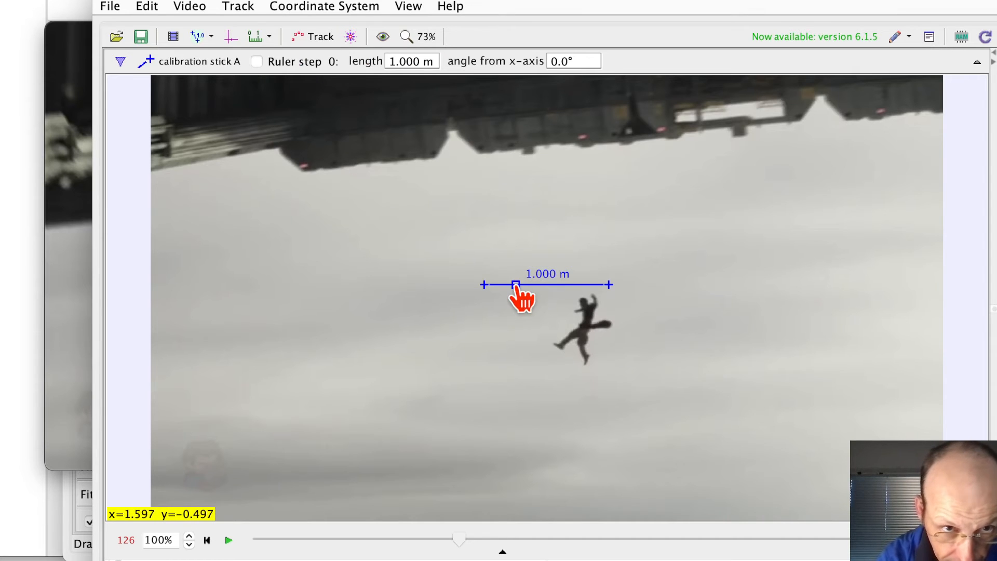
left_click_drag(515, 286, 314, 144)
left_click_drag(406, 146, 633, 104)
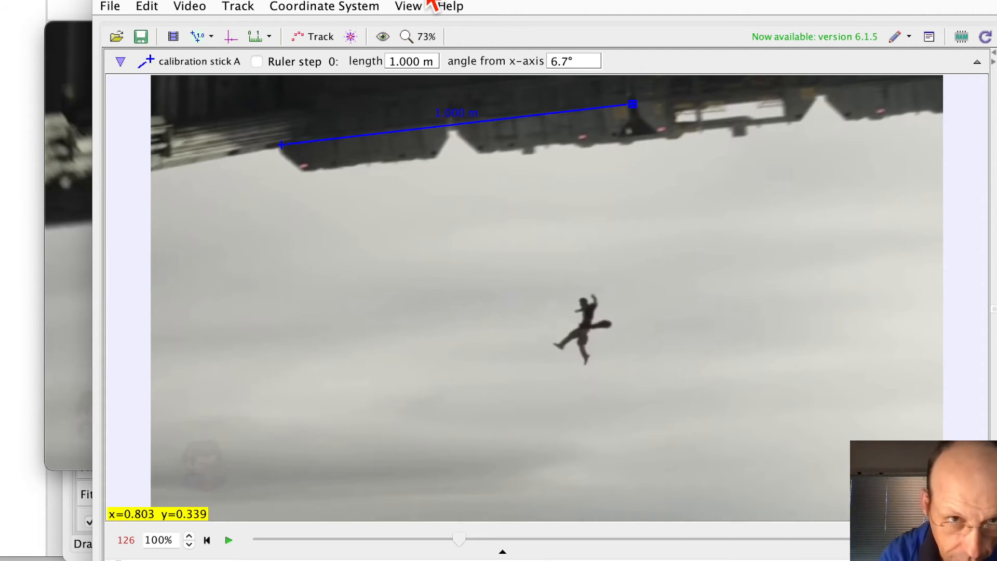
Step: Check the tape measure's length in the first justjump.mp4 tab, and set the new tab's calibration stick to 15.11 m
left_click(408, 6)
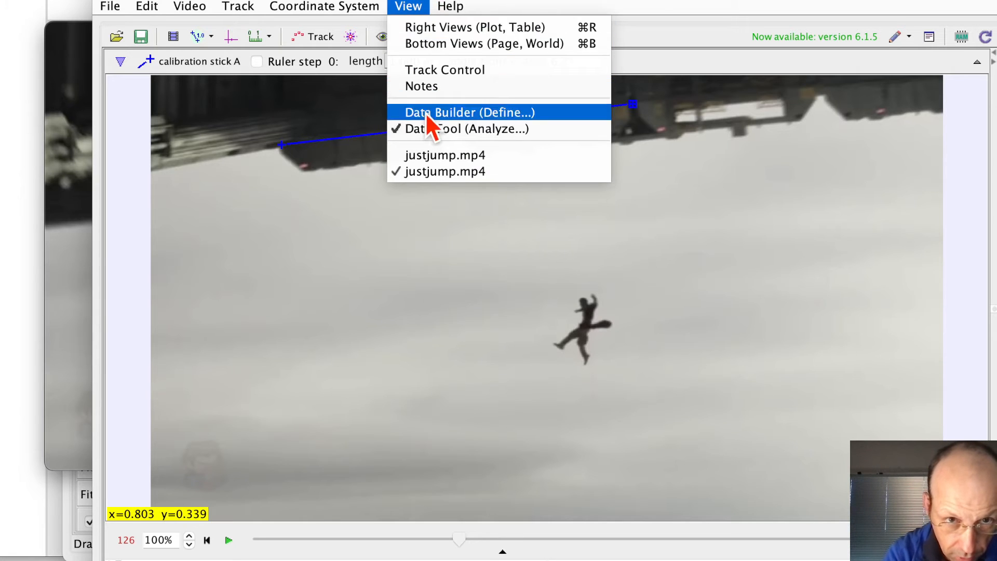
left_click(423, 153)
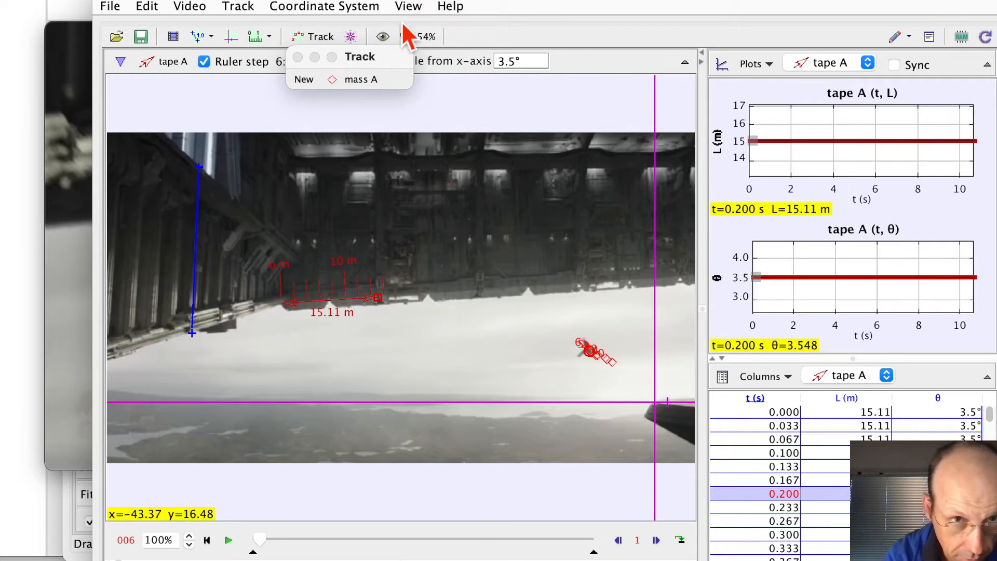
left_click(415, 4)
left_click(413, 172)
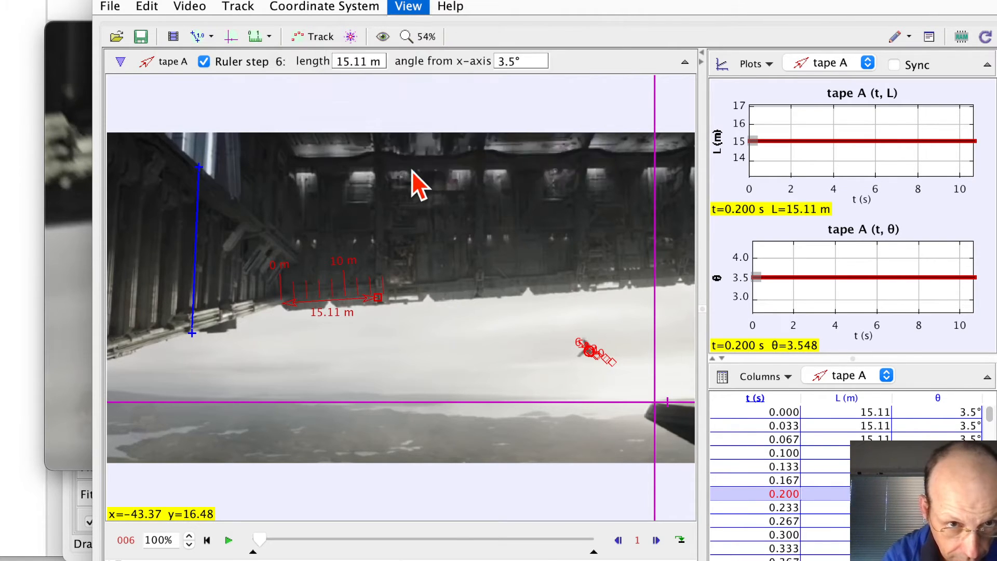
left_click(453, 112)
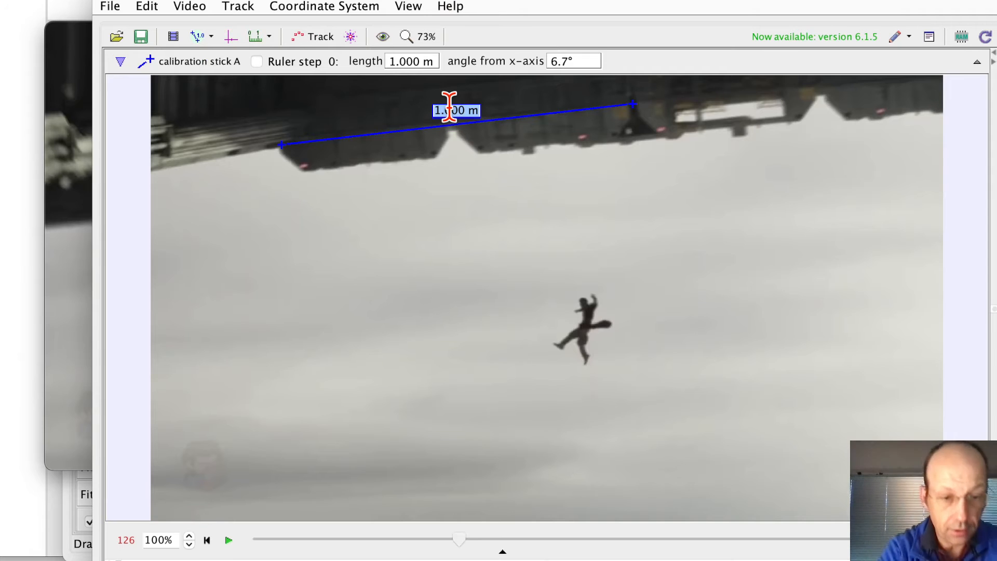
type("11")
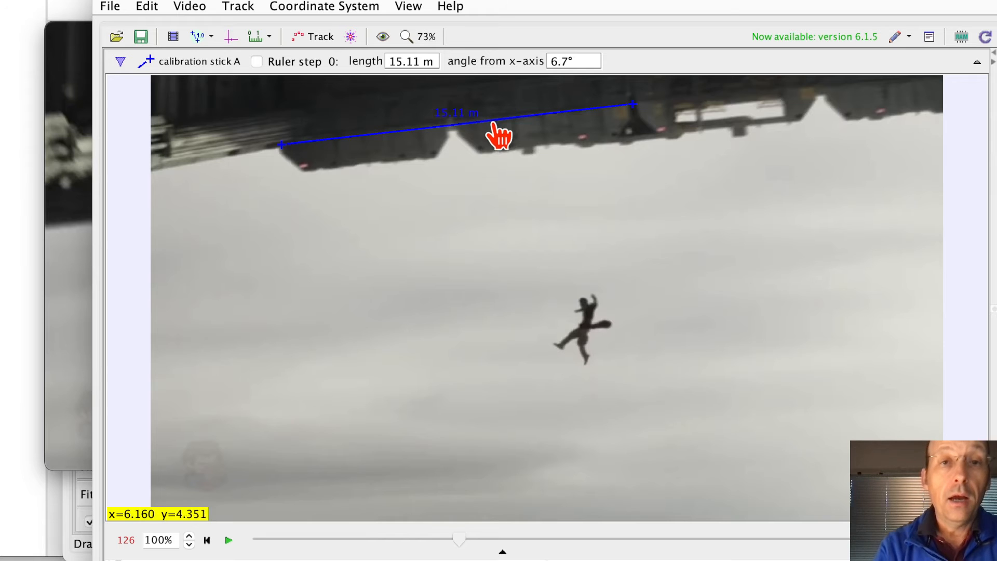
Step: Move the calibration stick below the hull, and add XY calibration points at the hull's left corner and the bright opening's lower-left corner
left_click_drag(492, 125, 496, 196)
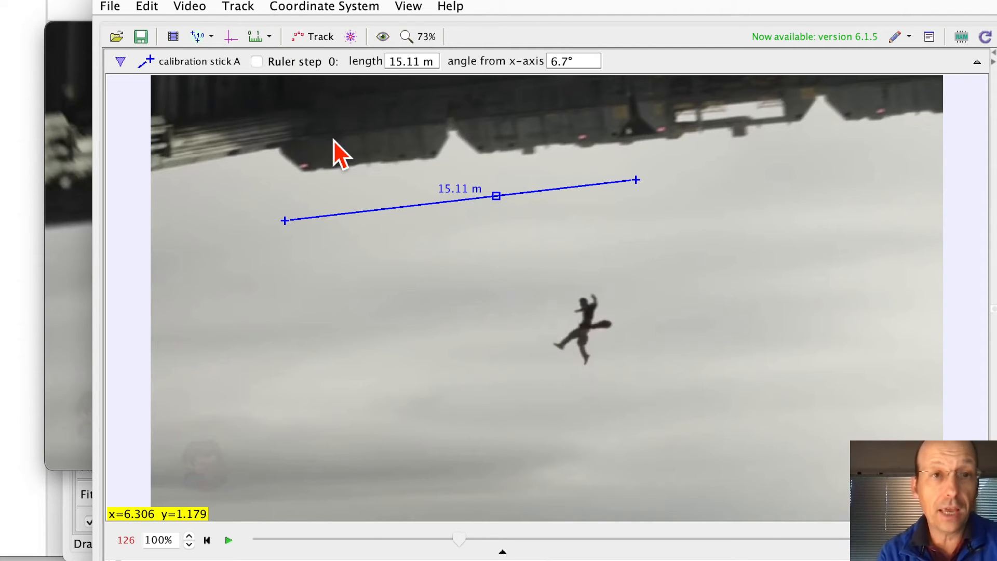
left_click(196, 36)
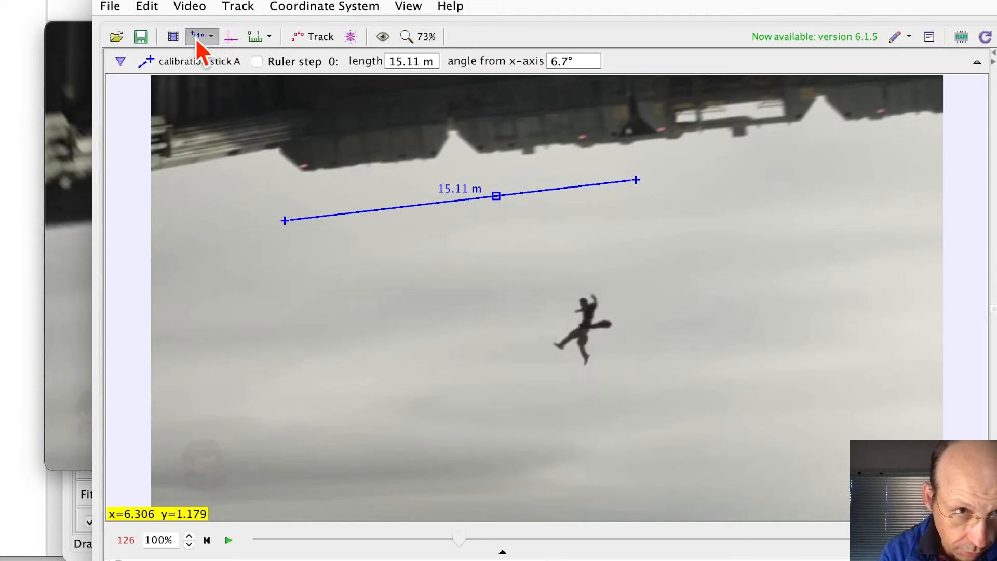
left_click(209, 35)
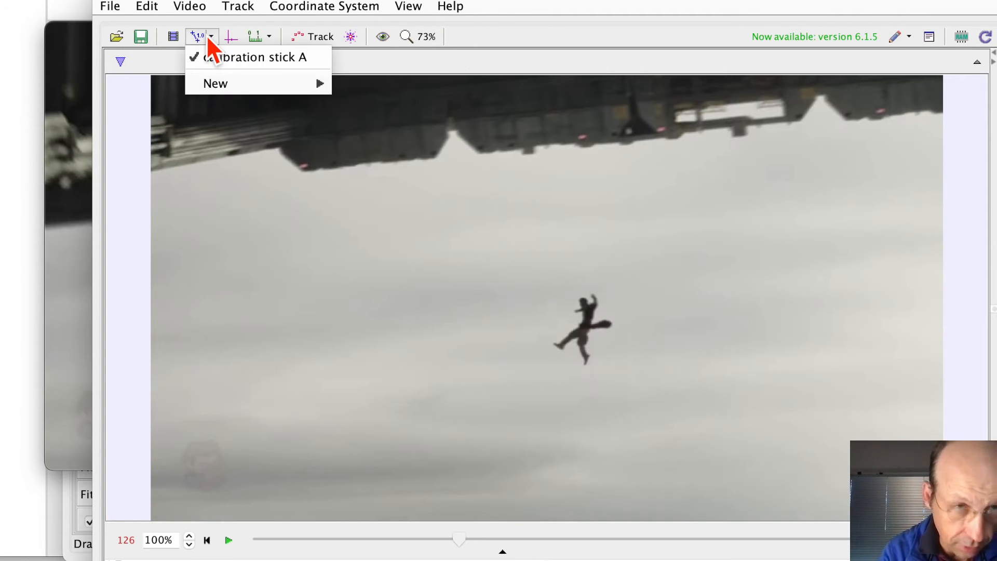
mouse_move(207, 86)
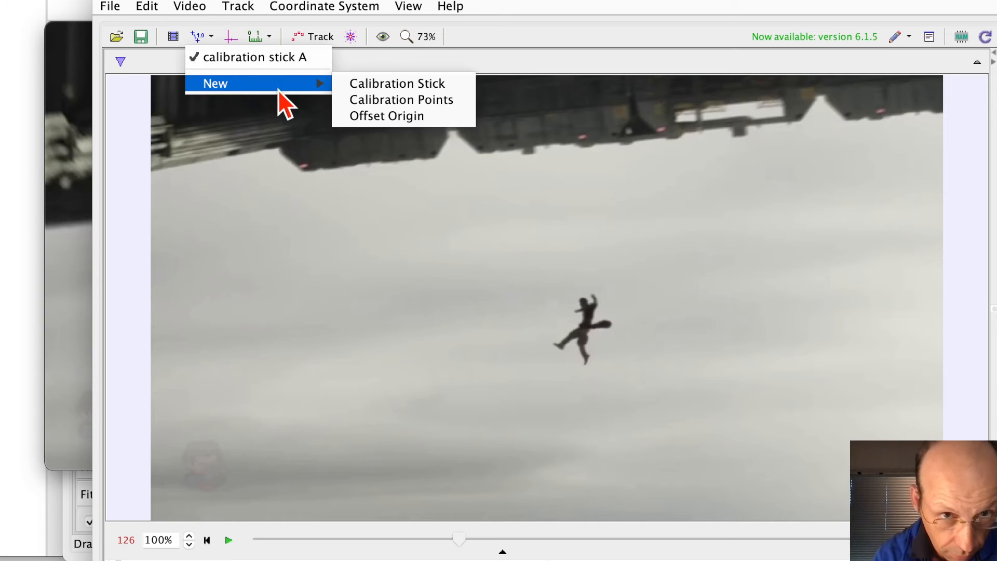
left_click(361, 103)
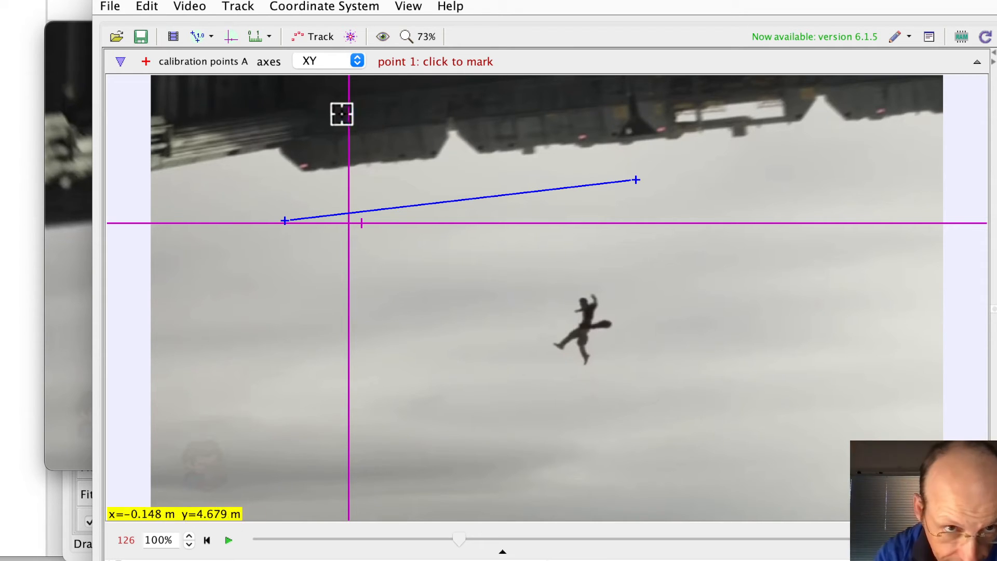
left_click(275, 146)
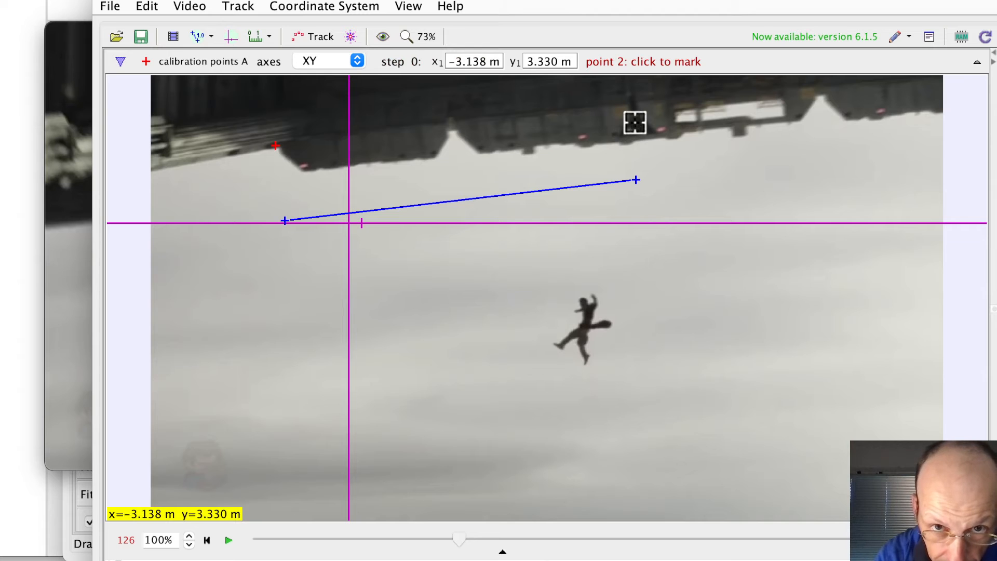
left_click(699, 120)
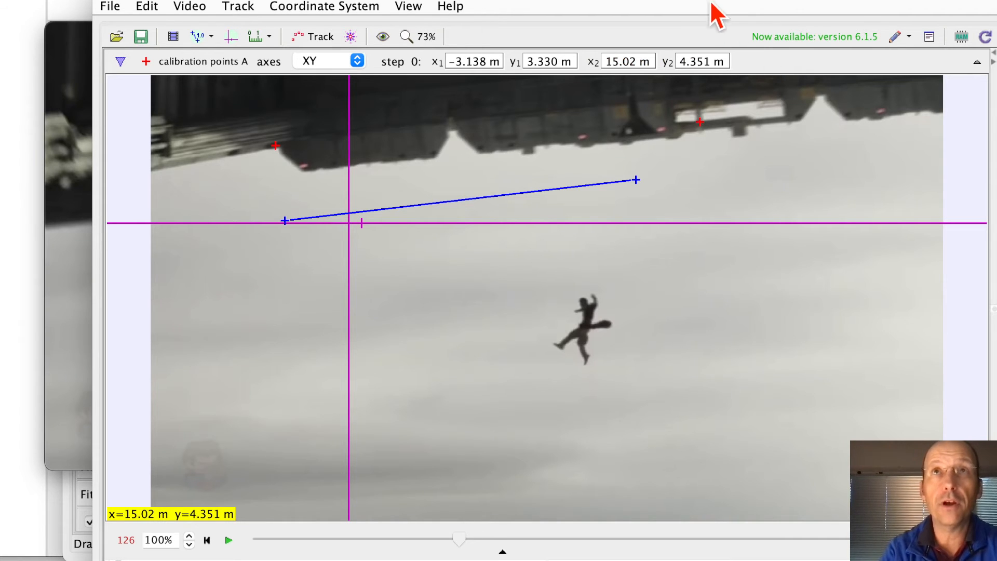
Step: Realign both calibration points to the same hull corner and bright opening in frames 127 and 128
left_click_drag(711, 4, 628, 6)
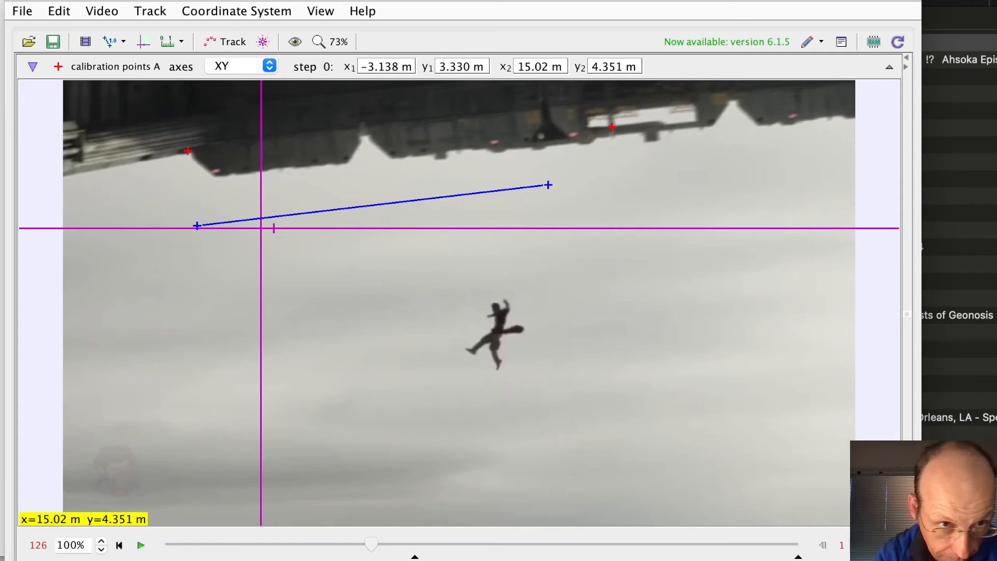
left_click(861, 544)
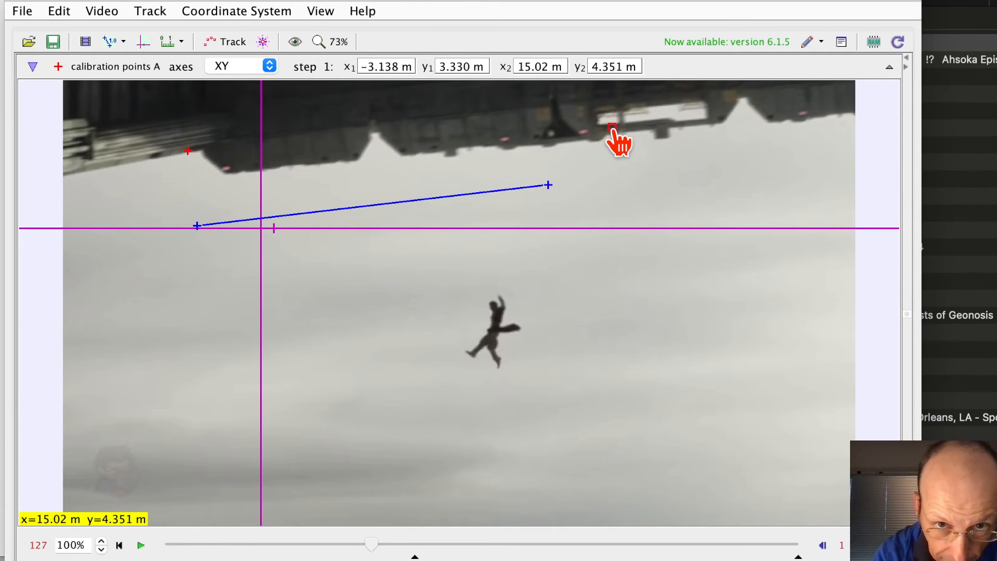
left_click_drag(613, 127, 622, 123)
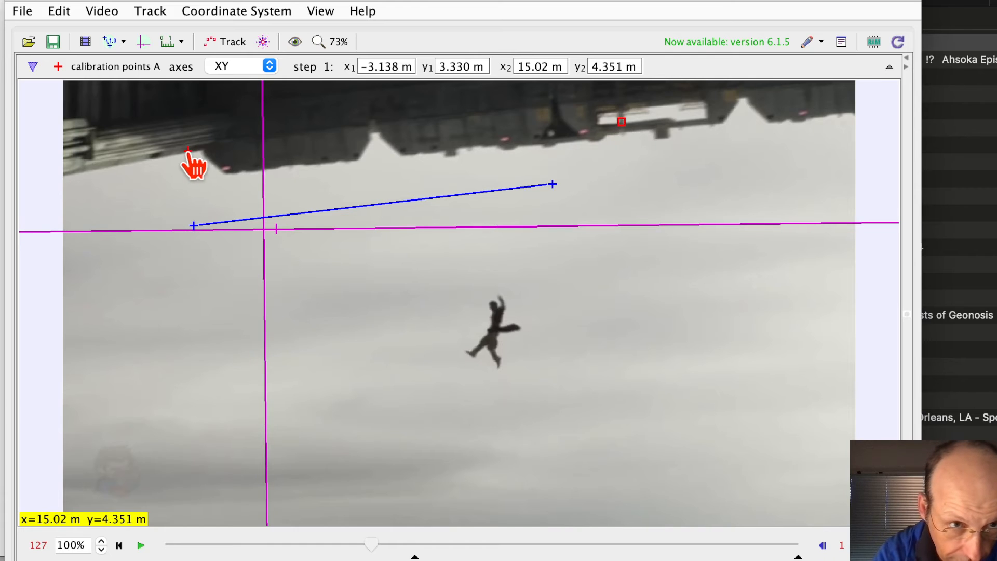
left_click_drag(188, 150, 204, 149)
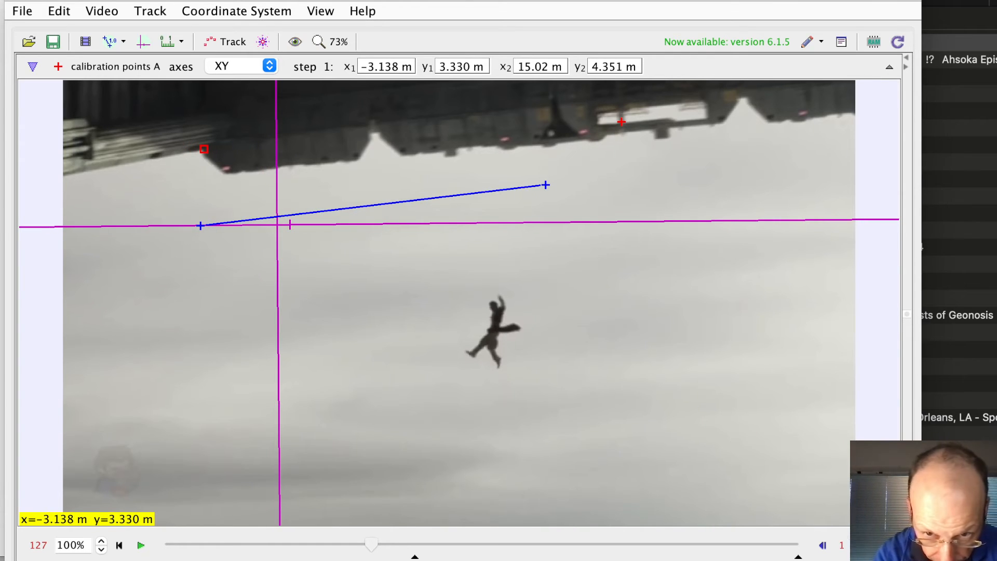
left_click(860, 546)
left_click_drag(621, 122, 633, 121)
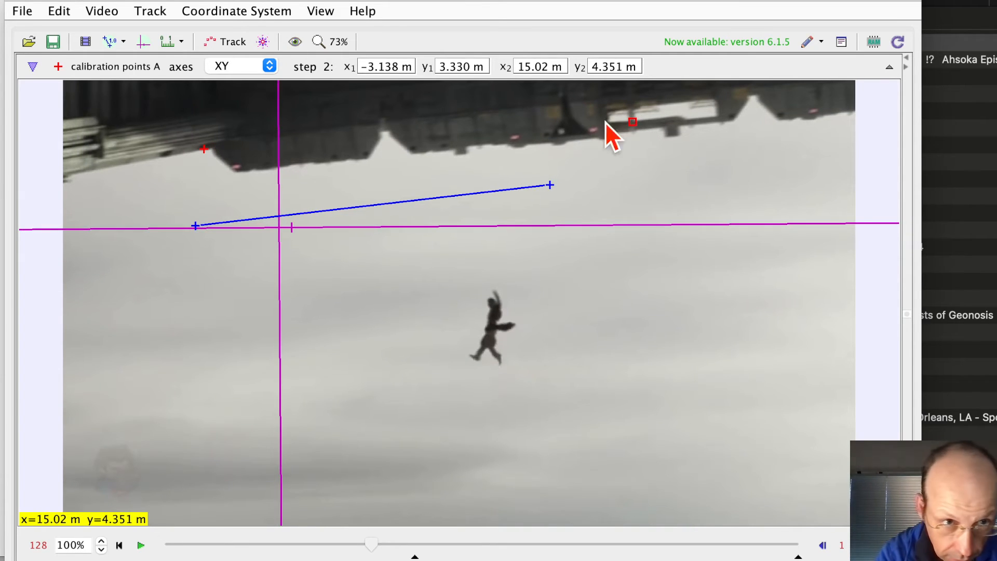
left_click_drag(203, 148, 213, 147)
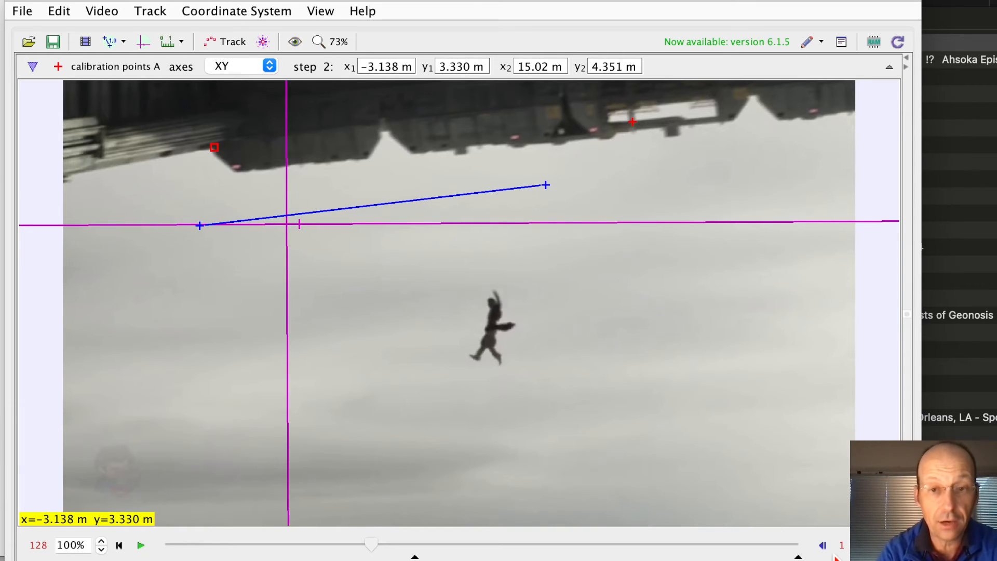
Step: Skip the duplicate frame 129, and realign both calibration points to their hull features in frames 130 and 131
left_click(861, 545)
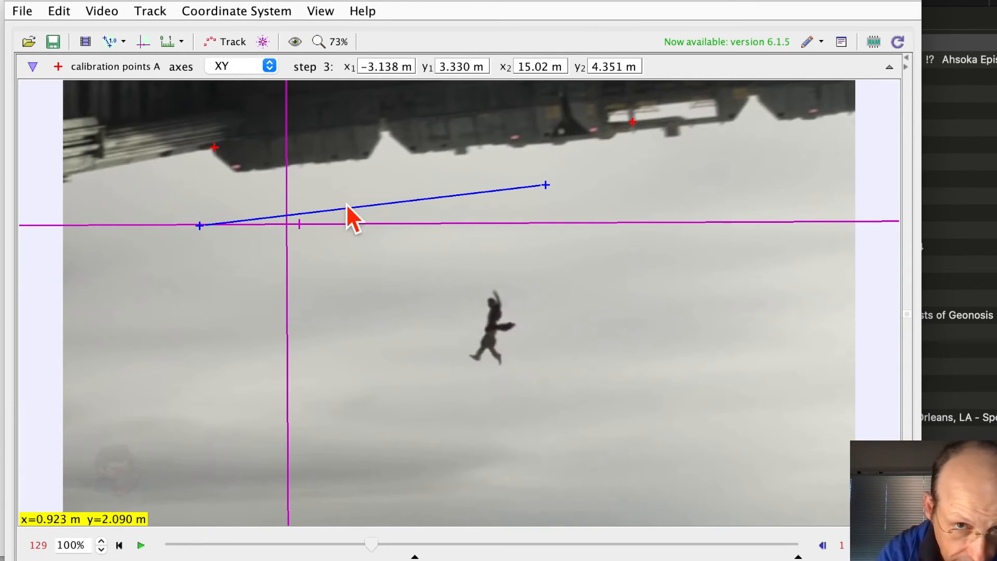
left_click(860, 545)
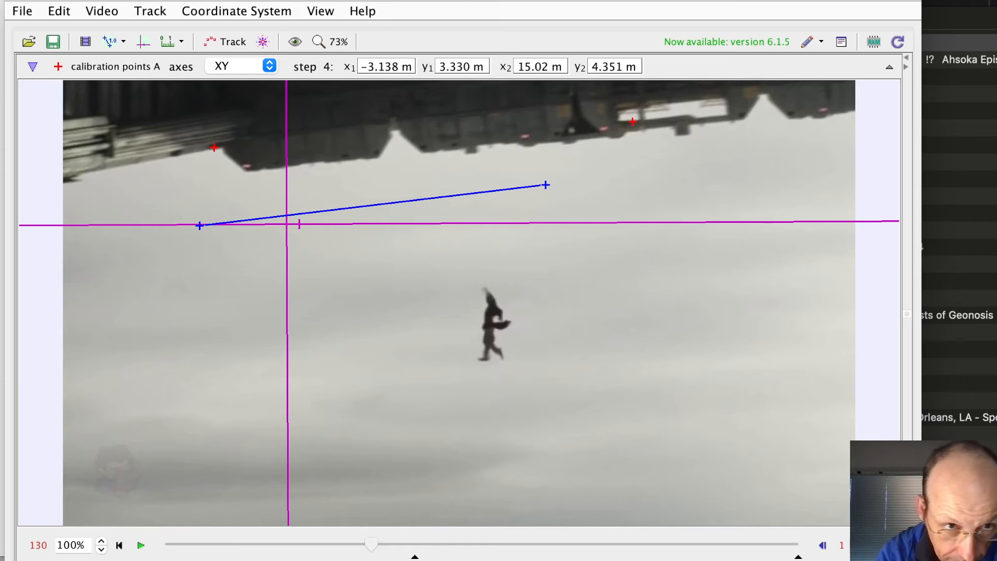
left_click(214, 148)
left_click_drag(214, 148, 224, 149)
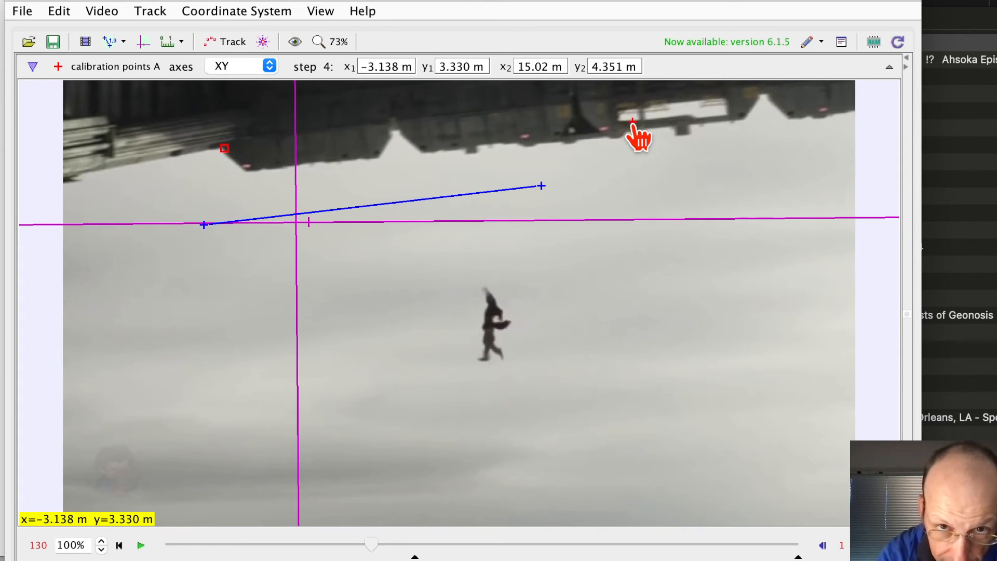
left_click_drag(633, 121, 641, 119)
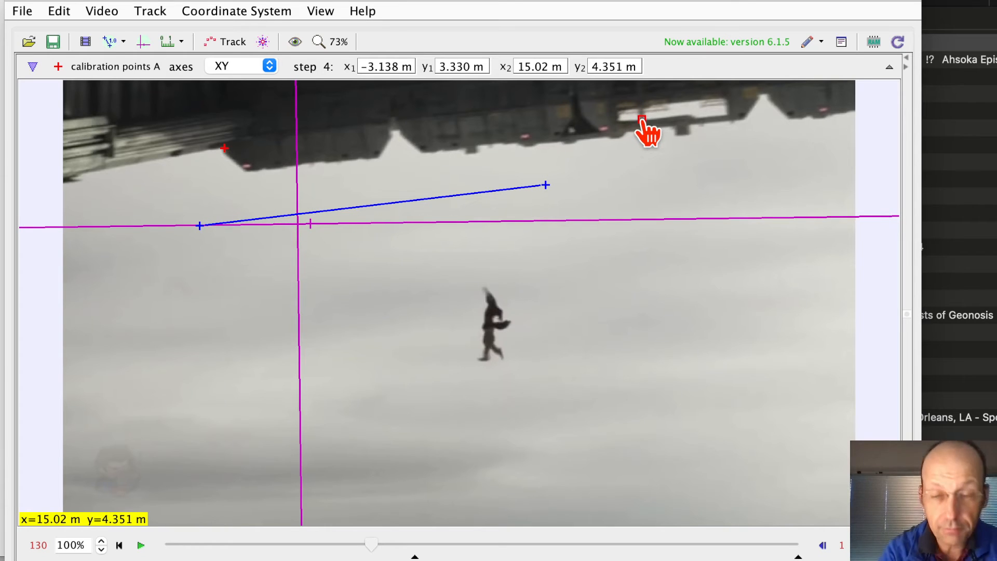
left_click(861, 545)
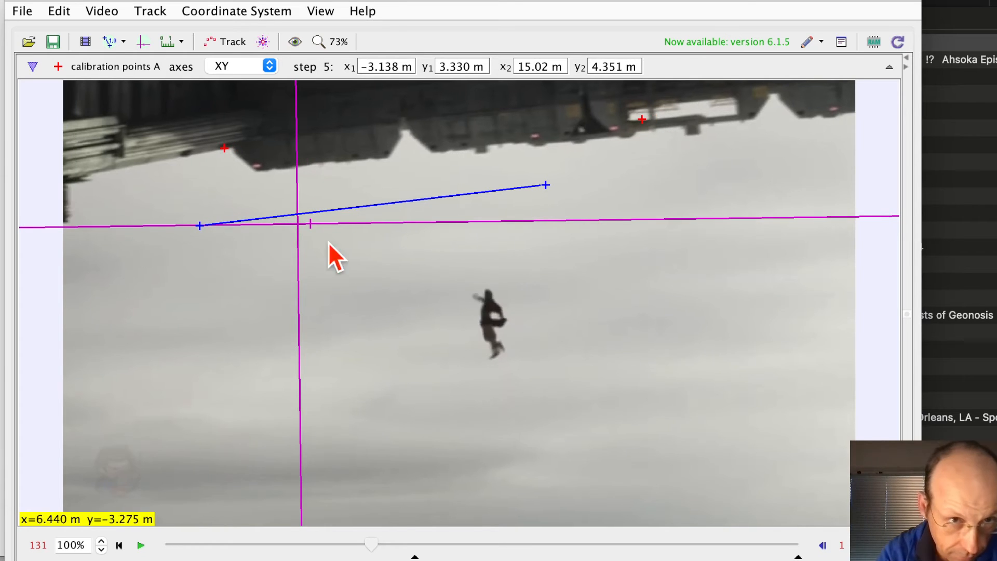
left_click_drag(224, 147, 235, 147)
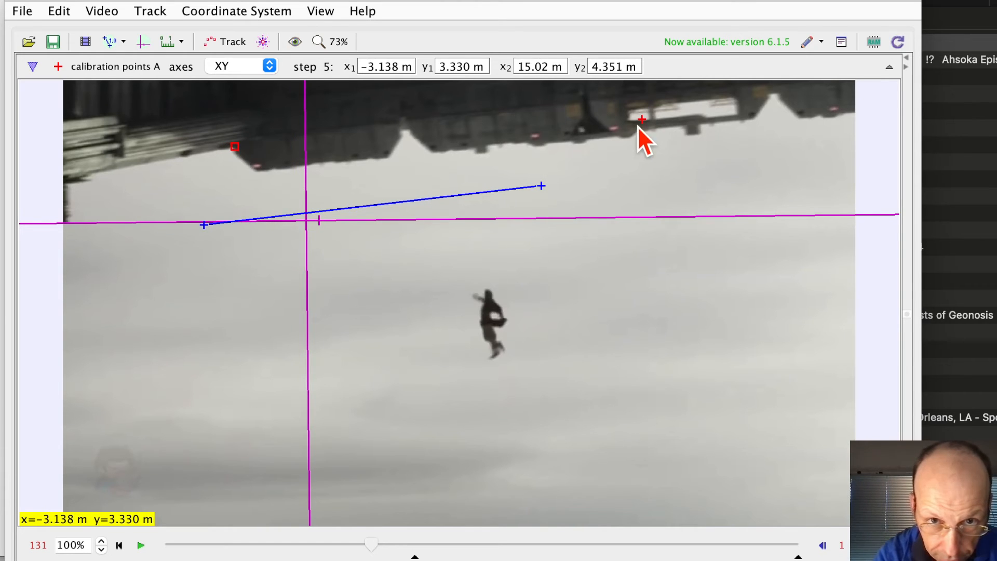
left_click_drag(642, 120, 652, 119)
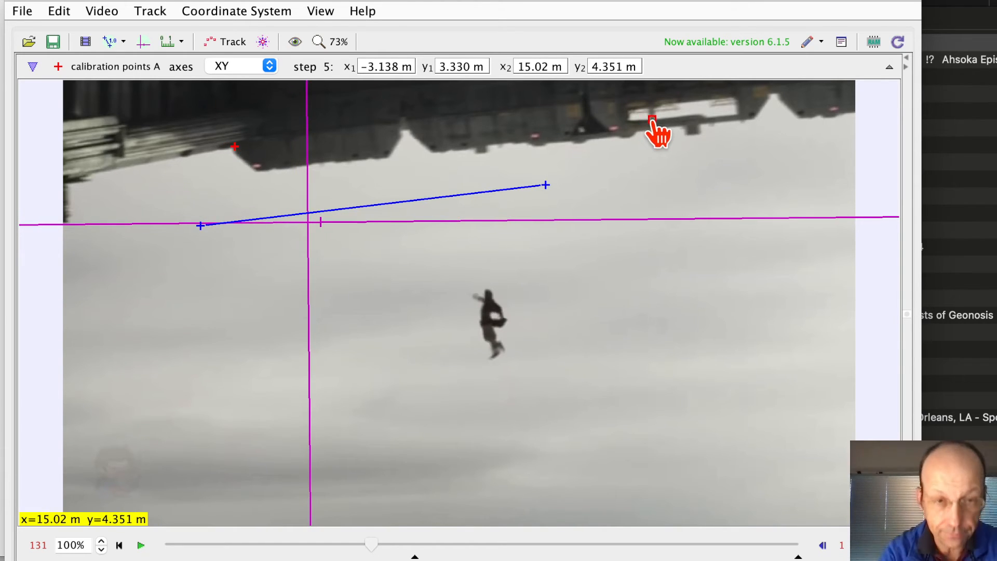
Step: Realign both calibration points to the hull corner and bright opening in frames 132 and 133
left_click(860, 545)
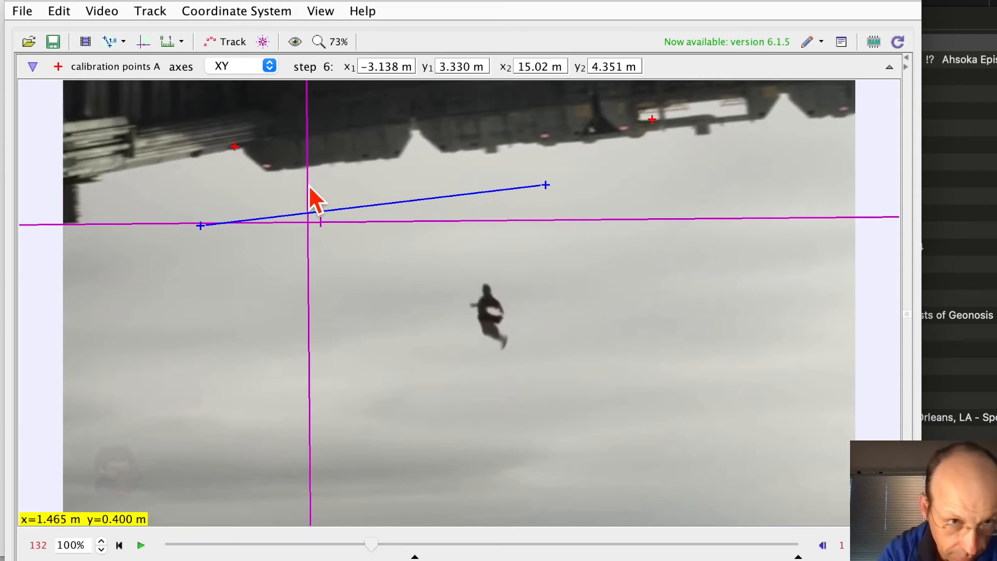
left_click(235, 147)
left_click_drag(235, 147, 243, 146)
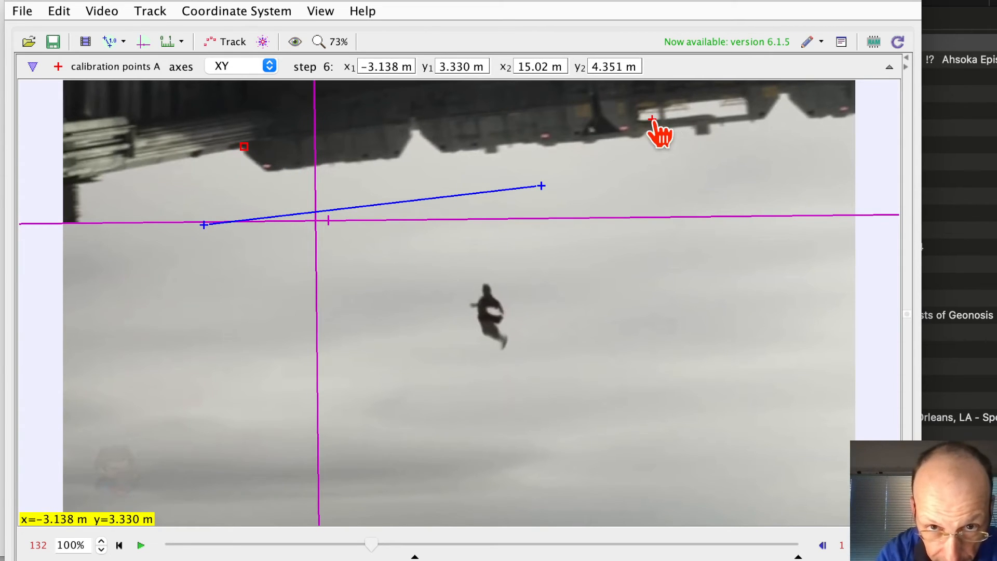
left_click_drag(652, 120, 661, 118)
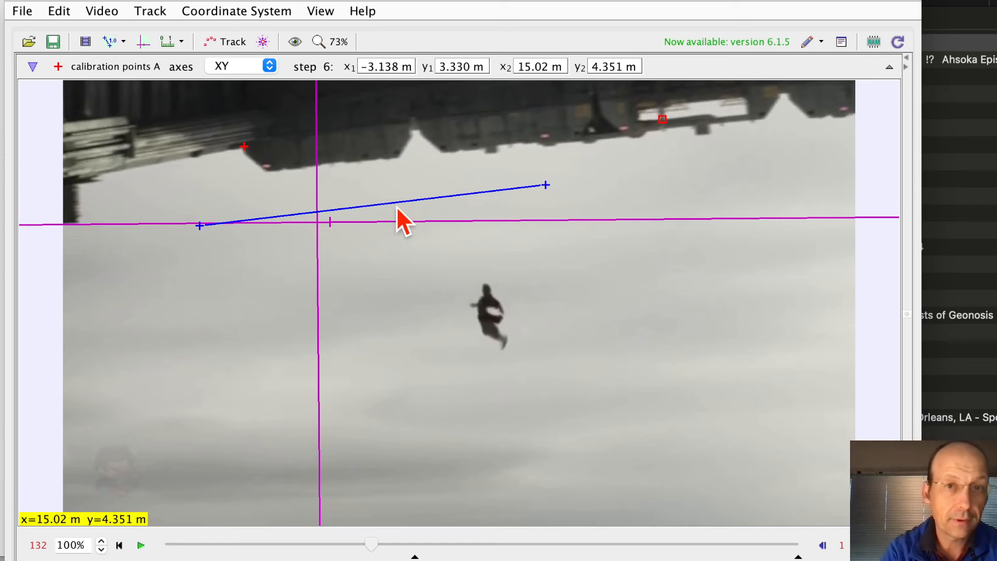
left_click(245, 148)
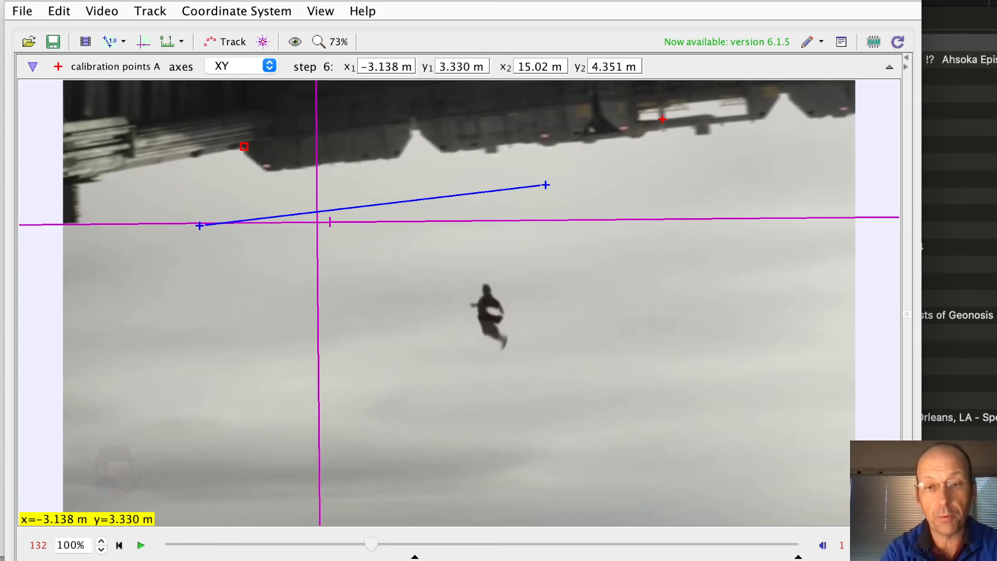
left_click(859, 545)
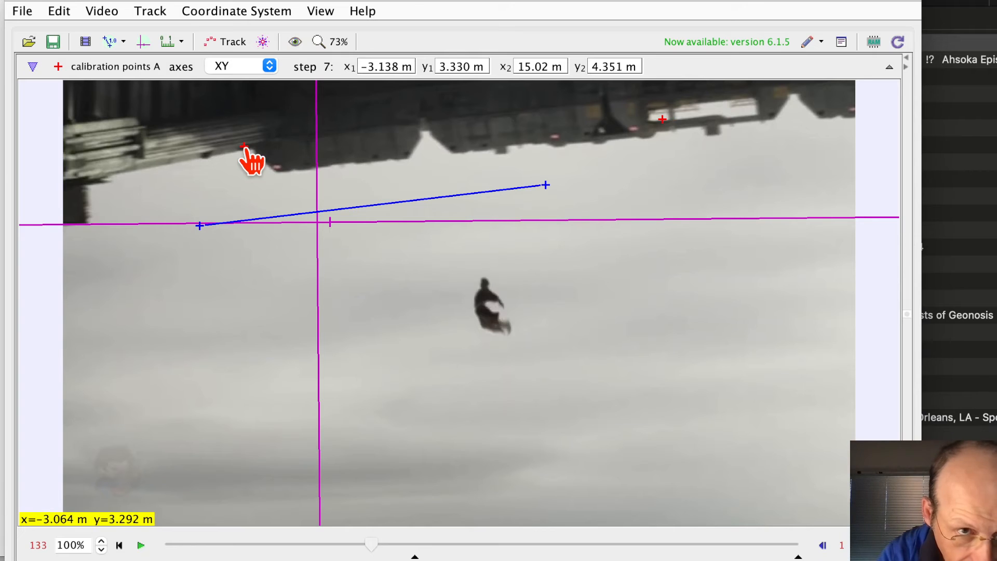
left_click_drag(245, 147, 254, 148)
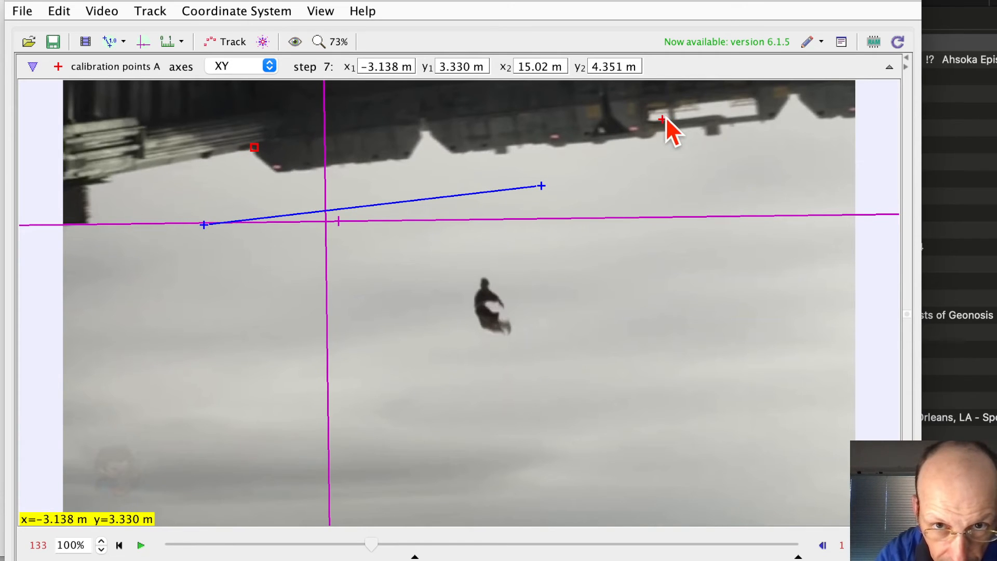
left_click_drag(662, 119, 671, 121)
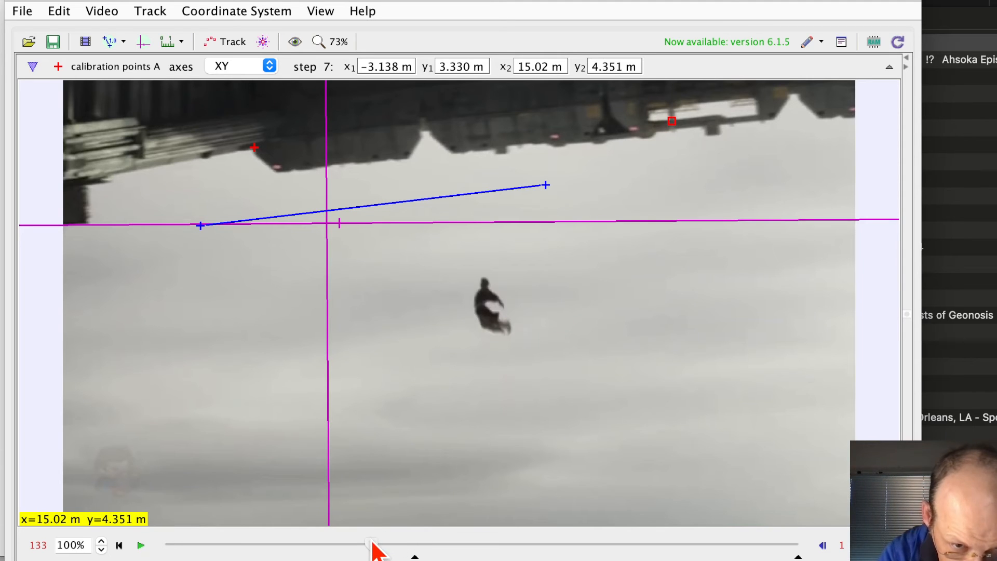
Step: Return to frame 126, create a point mass track, and mark the jumping figure's body in four consecutive frames
left_click(823, 545)
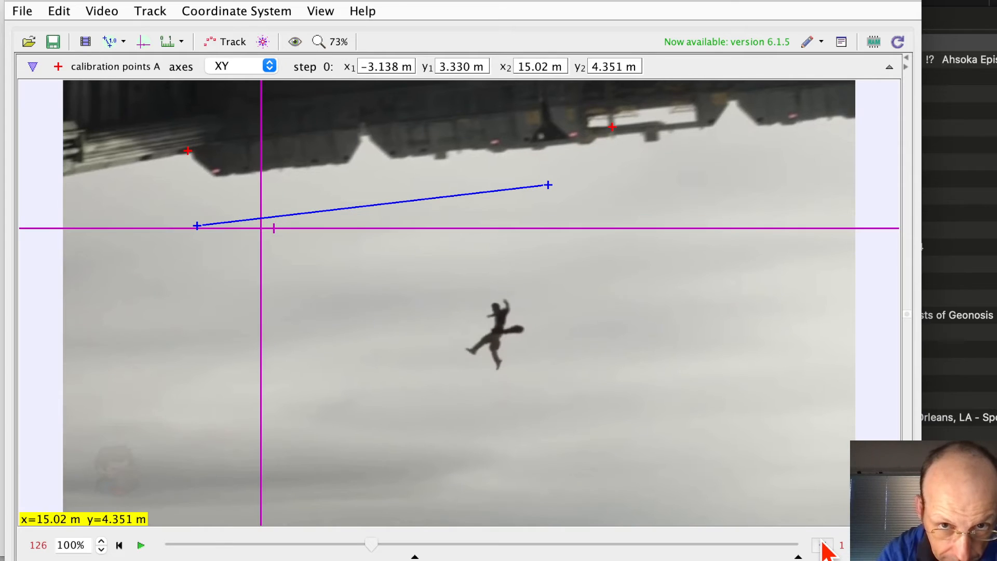
left_click(226, 42)
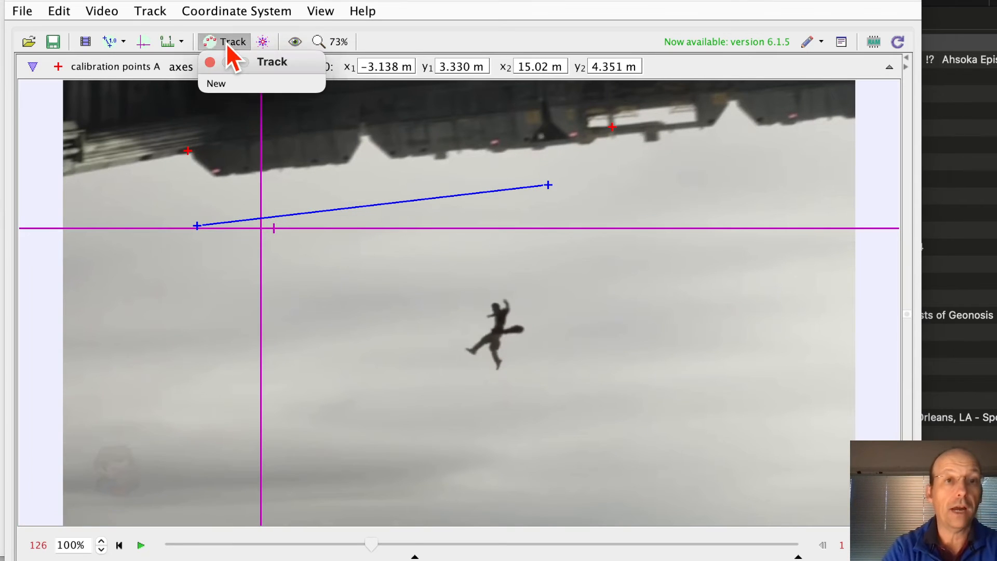
mouse_move(211, 82)
left_click(241, 104)
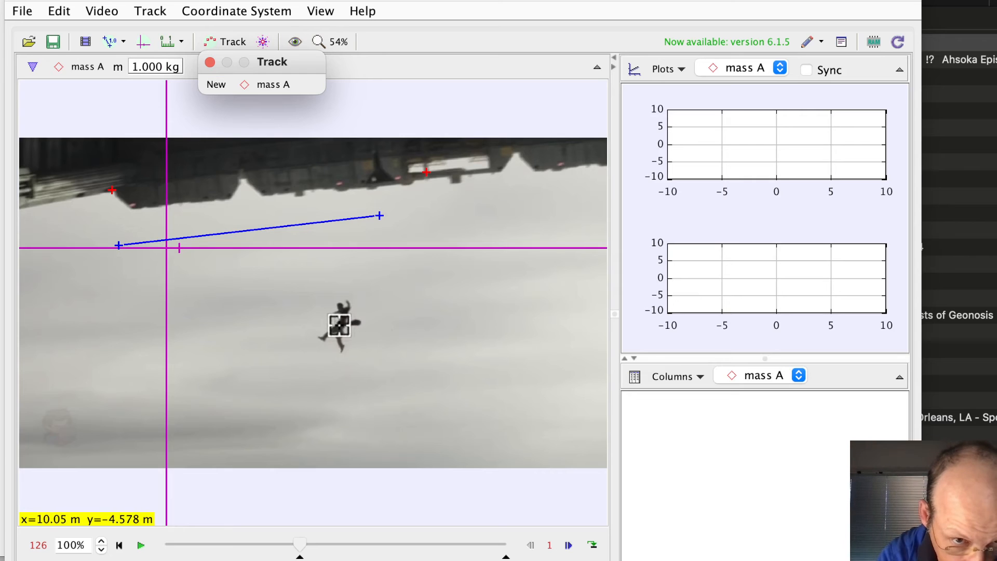
left_click(339, 325, "shift")
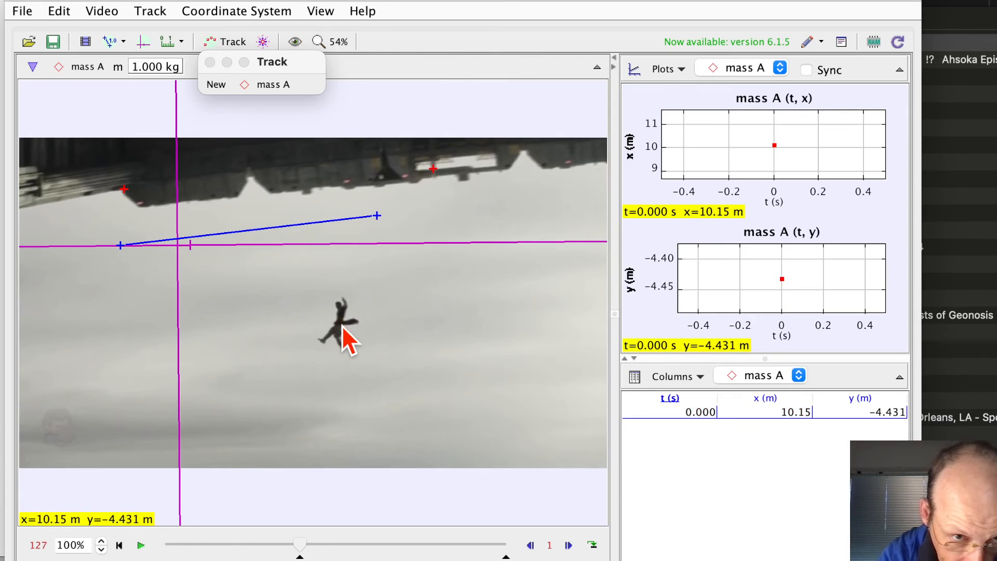
left_click(339, 324, "shift")
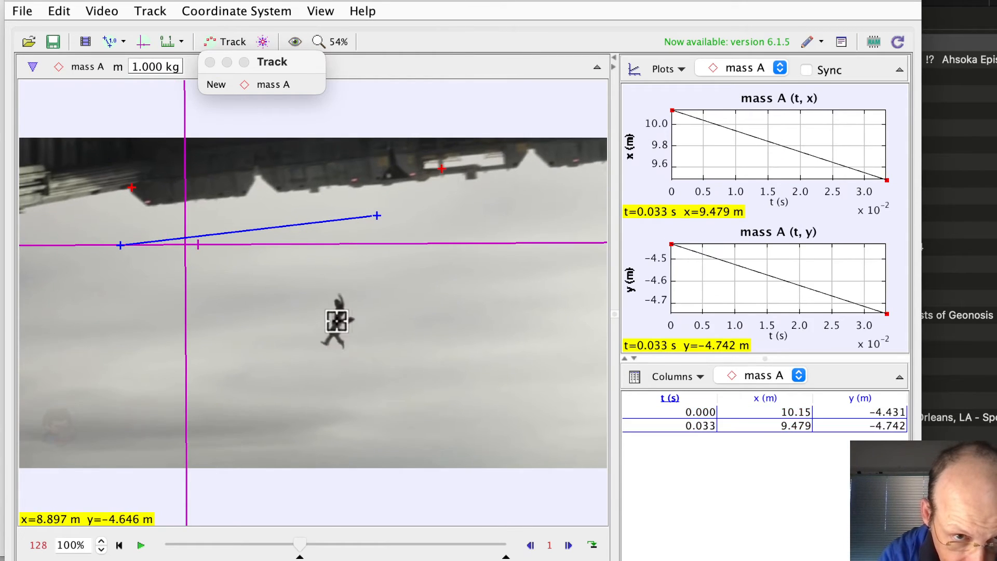
left_click(336, 320, "shift")
left_click(338, 322, "shift")
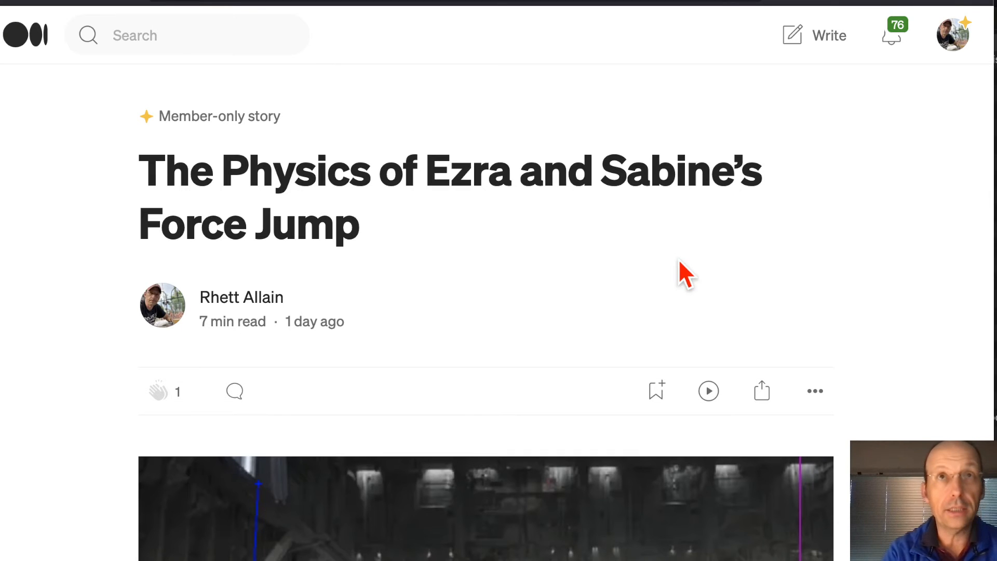
Step: Read through the force jump article, examining its vertical and horizontal position graphs and the world view animation
scroll(671, 268, "down", 2)
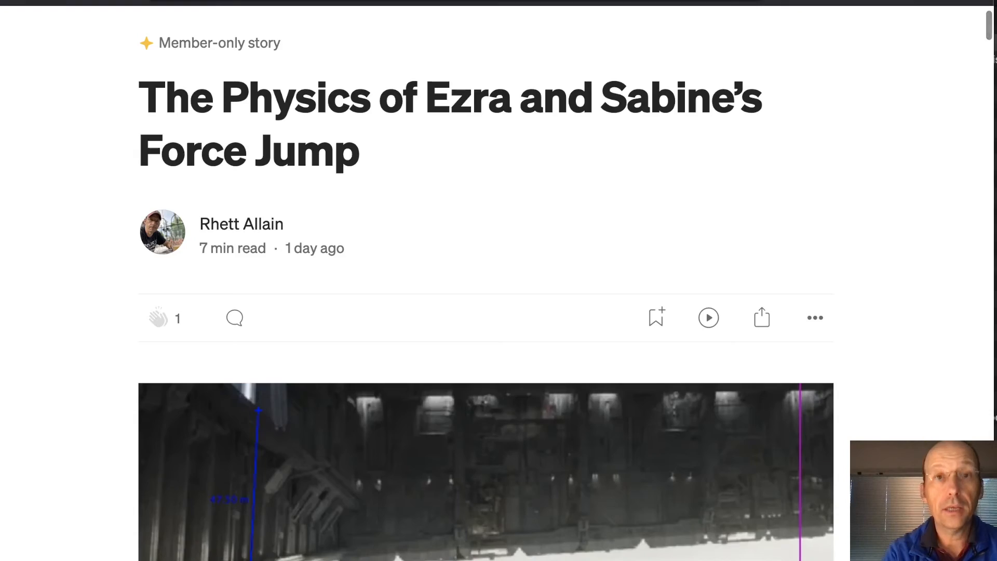
scroll(568, 189, "down", 10)
scroll(569, 191, "down", 20)
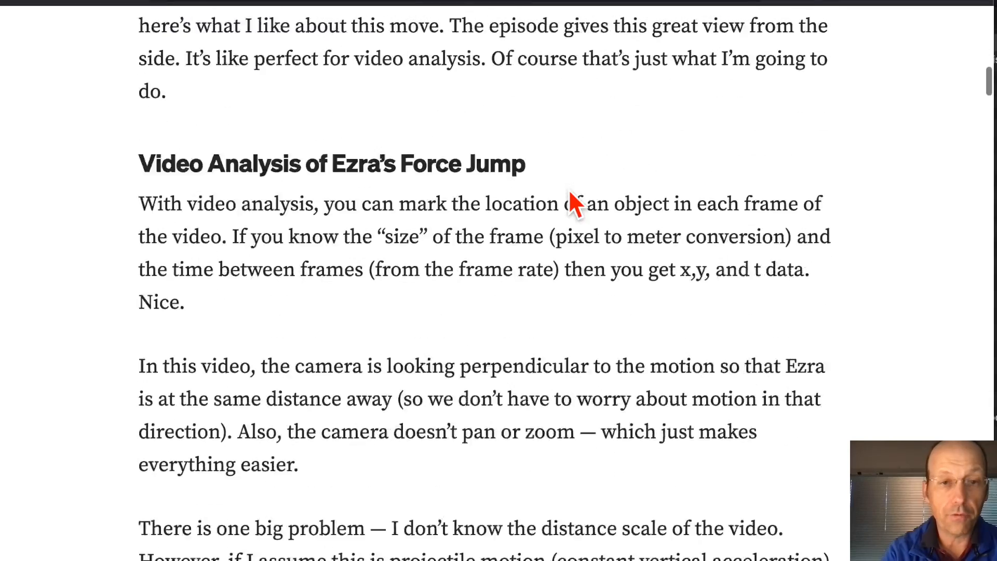
scroll(570, 191, "down", 4)
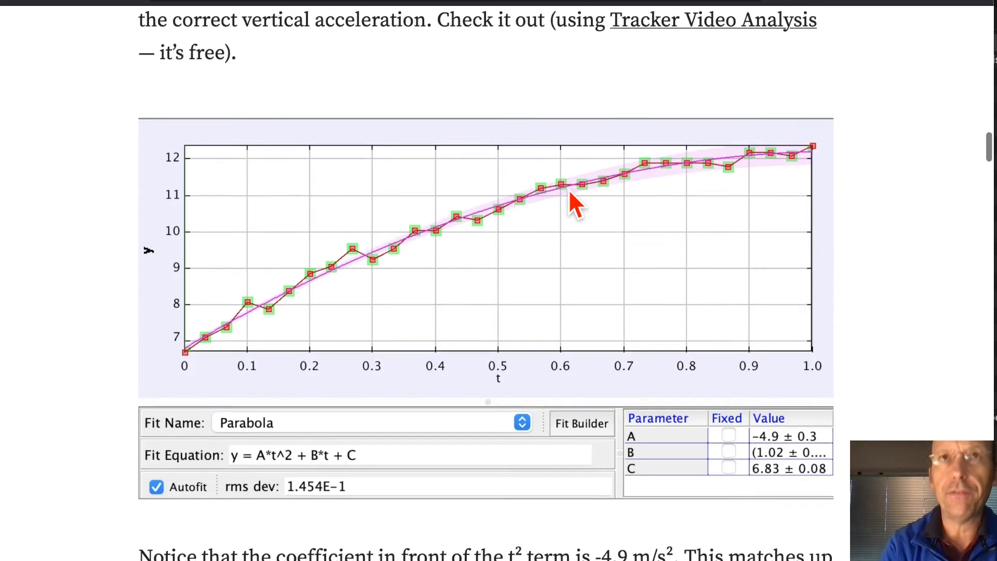
scroll(569, 191, "down", 15)
scroll(570, 191, "down", 1)
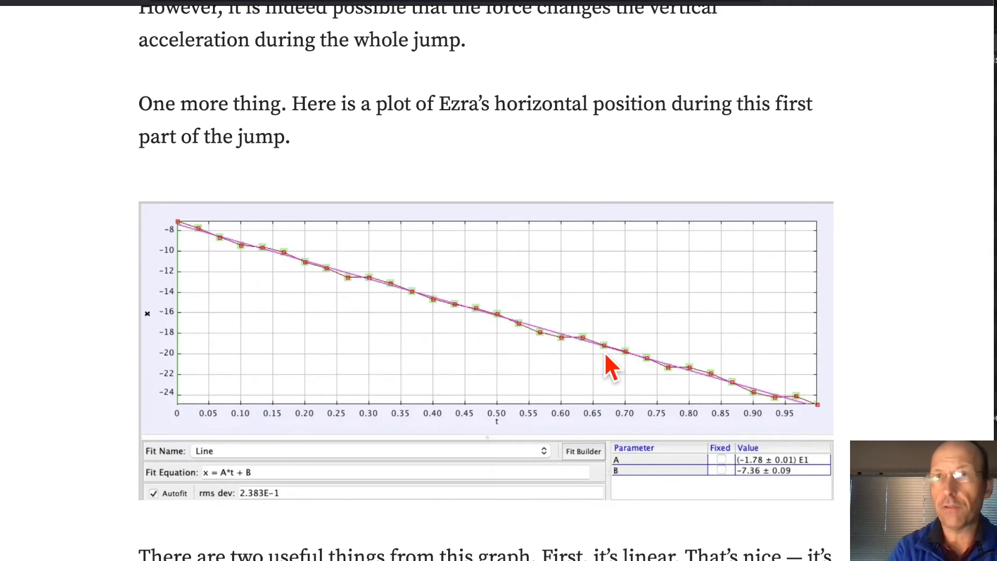
scroll(605, 355, "down", 10)
scroll(604, 352, "down", 20)
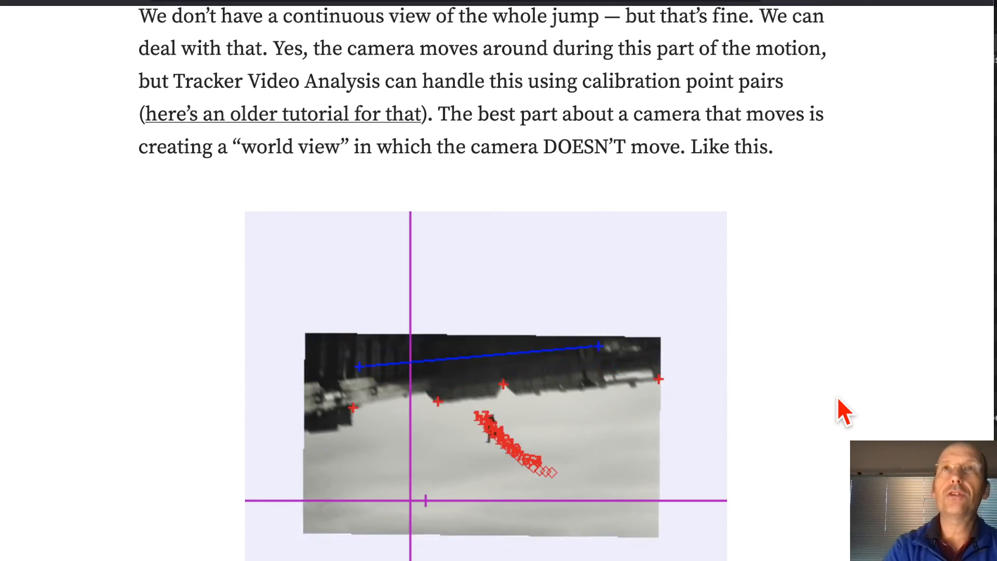
scroll(837, 397, "down", 2)
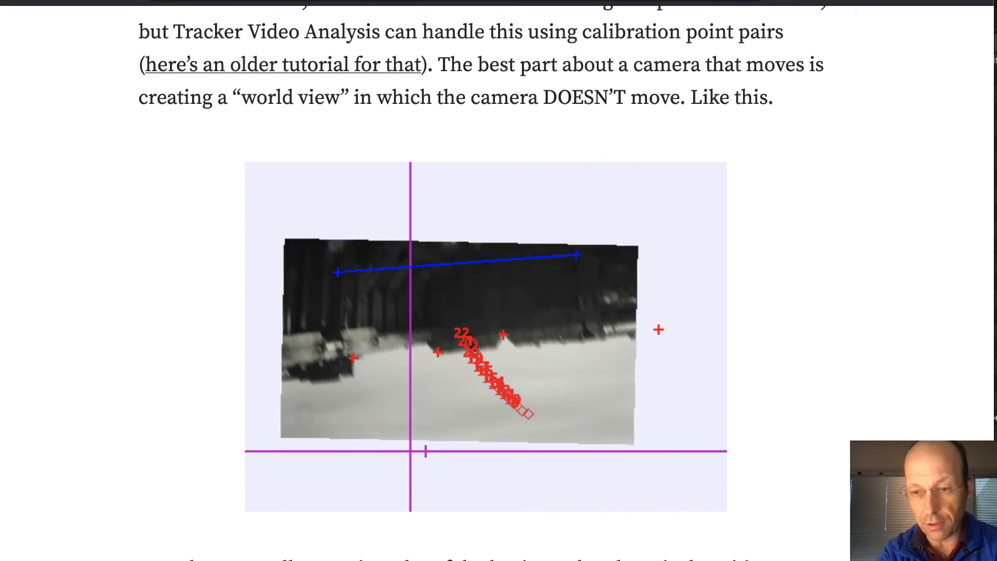
Step: Switch to Tracker, reveal the World View below the main video, and step back to frame 126
key("super+Tab")
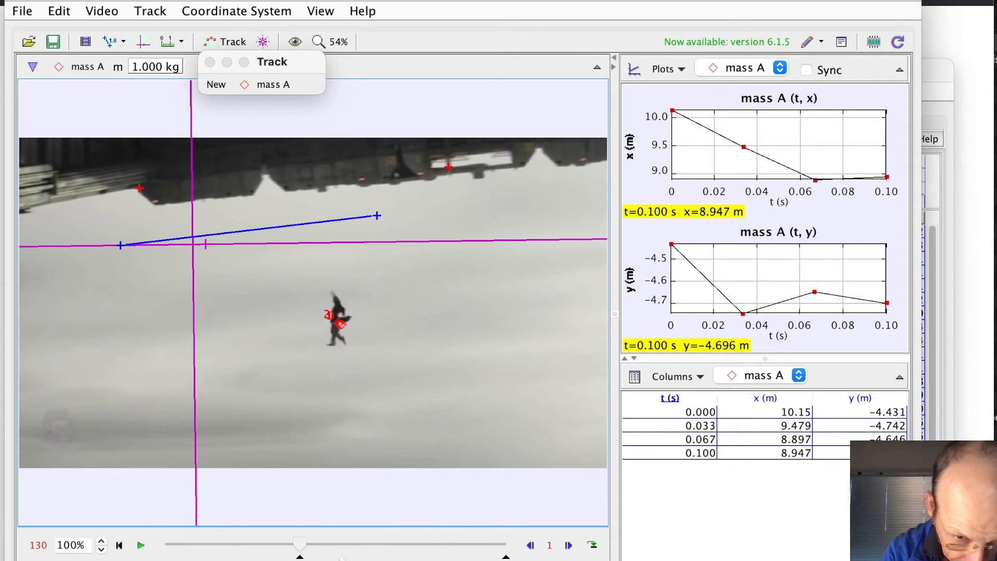
left_click_drag(306, 558, 356, 352)
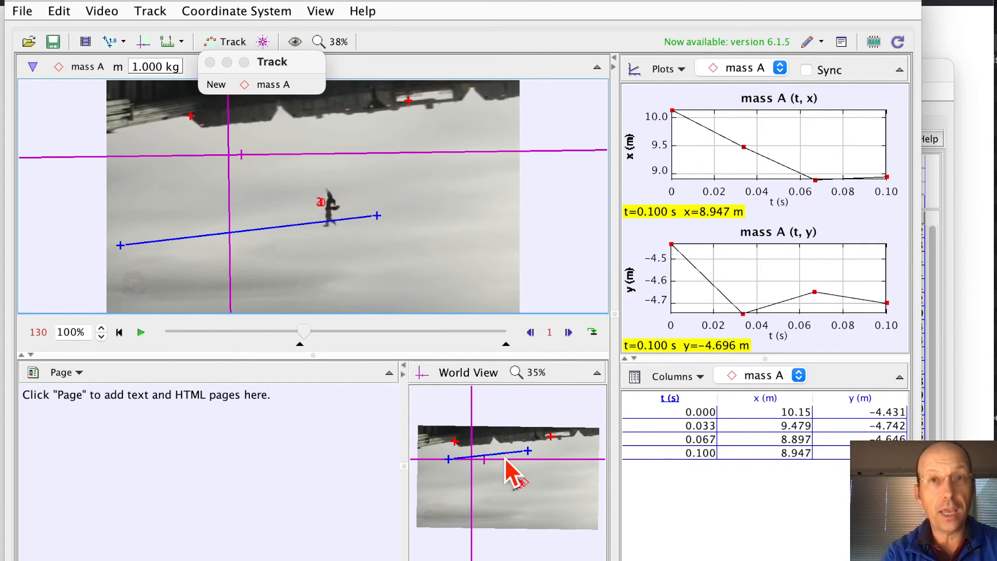
left_click(530, 332)
left_click(530, 333)
left_click(529, 332)
left_click(529, 333)
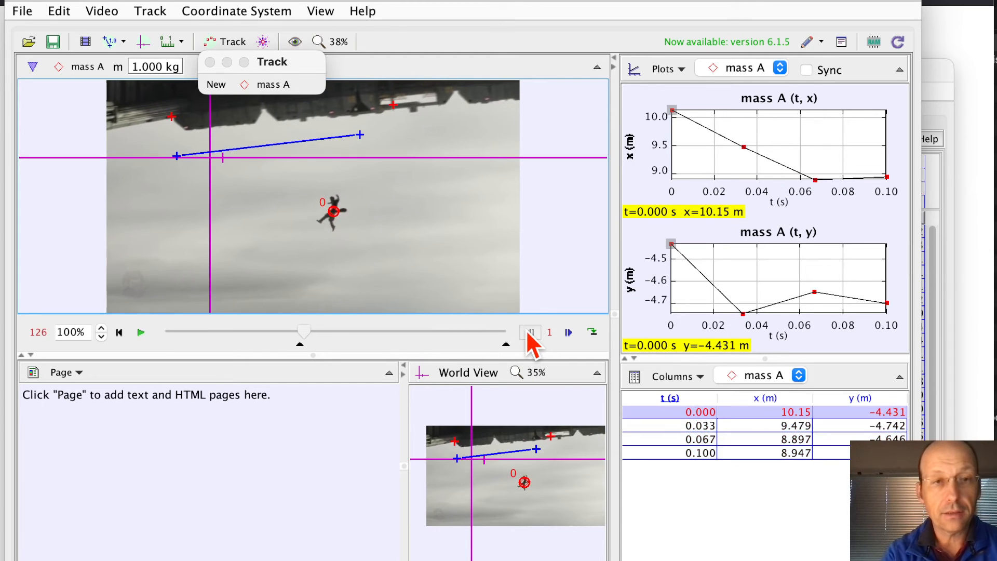
Step: Set up a video clip export using World View (3), and cancel the export without saving
left_click(29, 12)
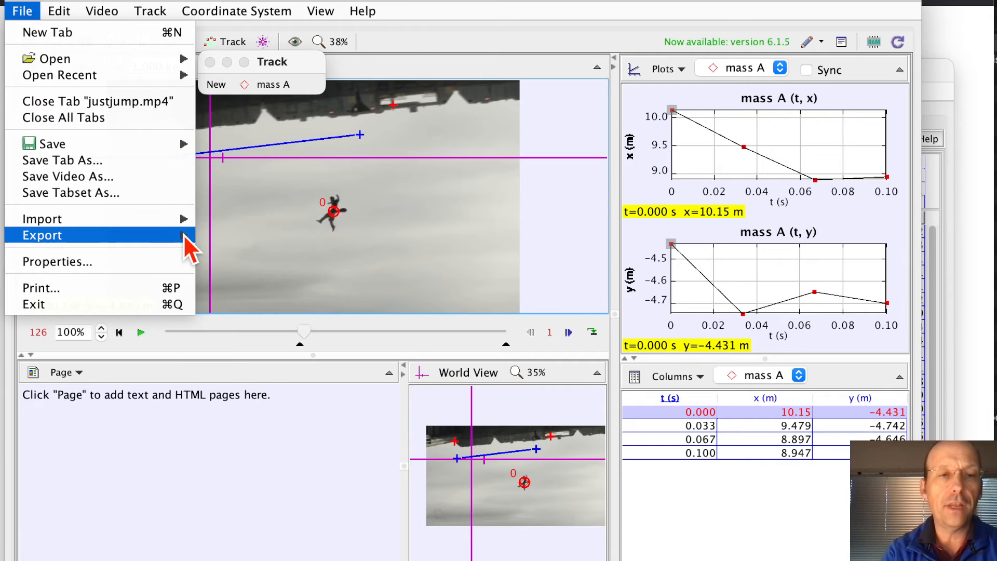
mouse_move(185, 237)
left_click(226, 231)
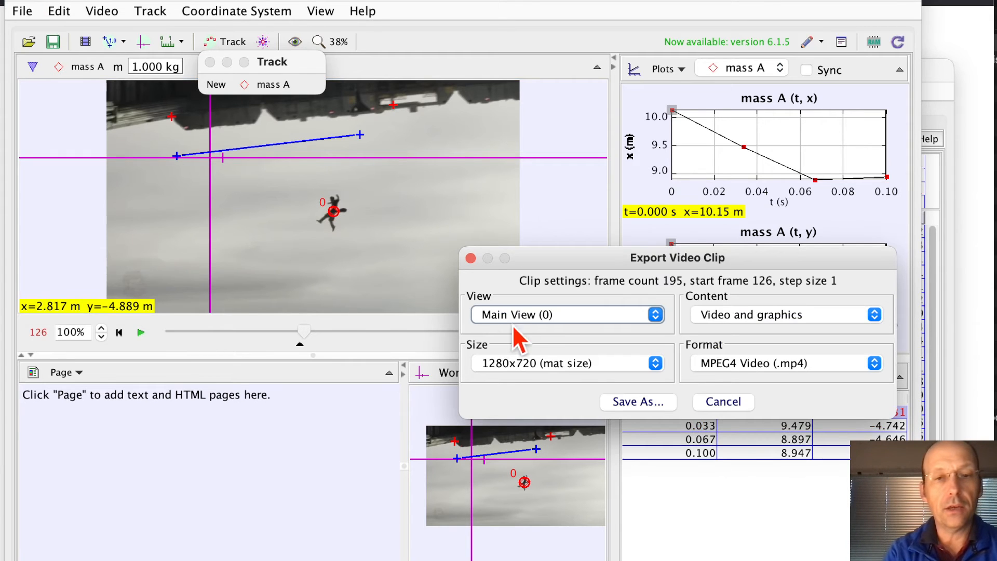
left_click(513, 325)
left_click(536, 347)
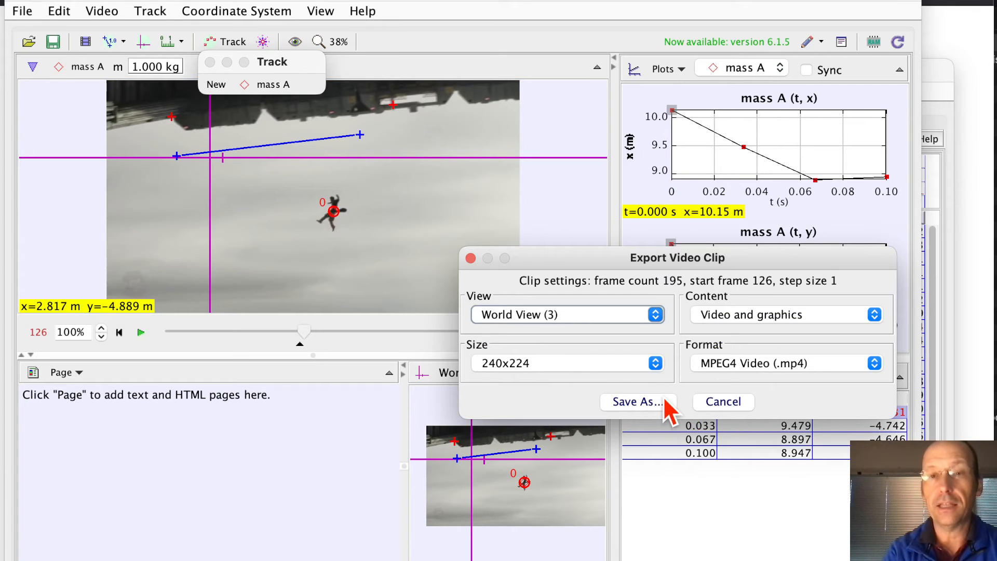
left_click(741, 405)
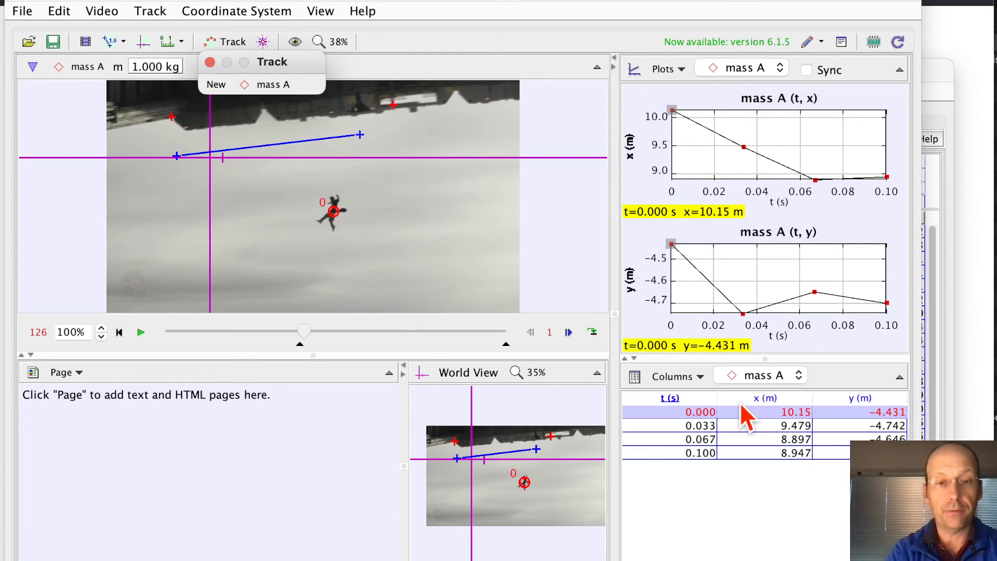
Step: Switch to the article and examine the second shot's position plots and the Web VPython model section
key("super+Tab")
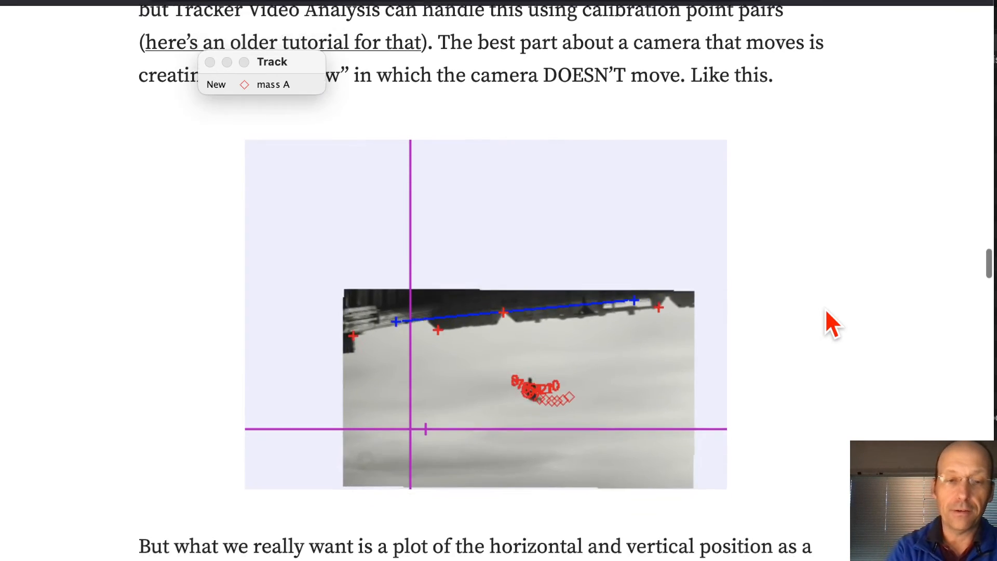
scroll(828, 323, "down", 10)
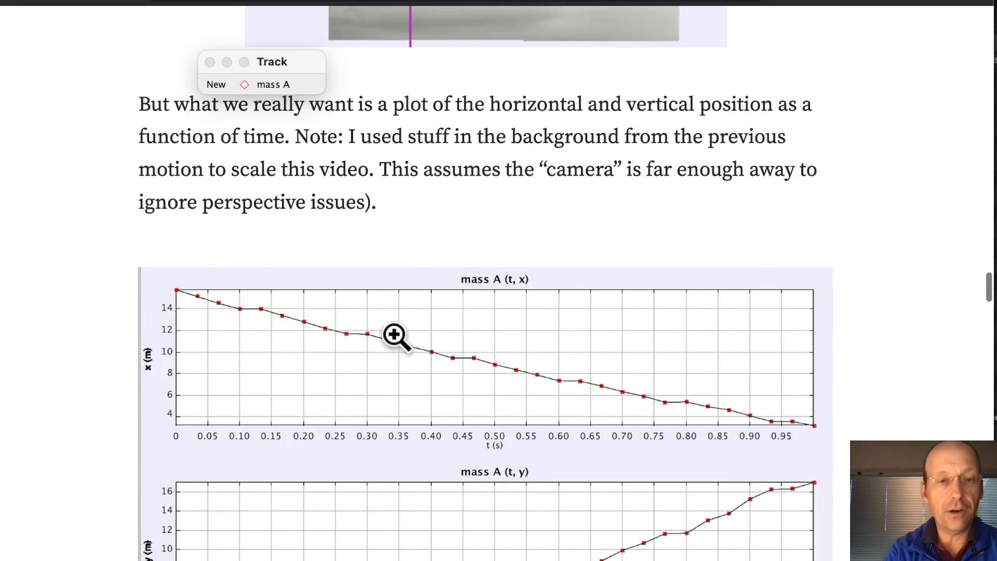
scroll(548, 382, "down", 3)
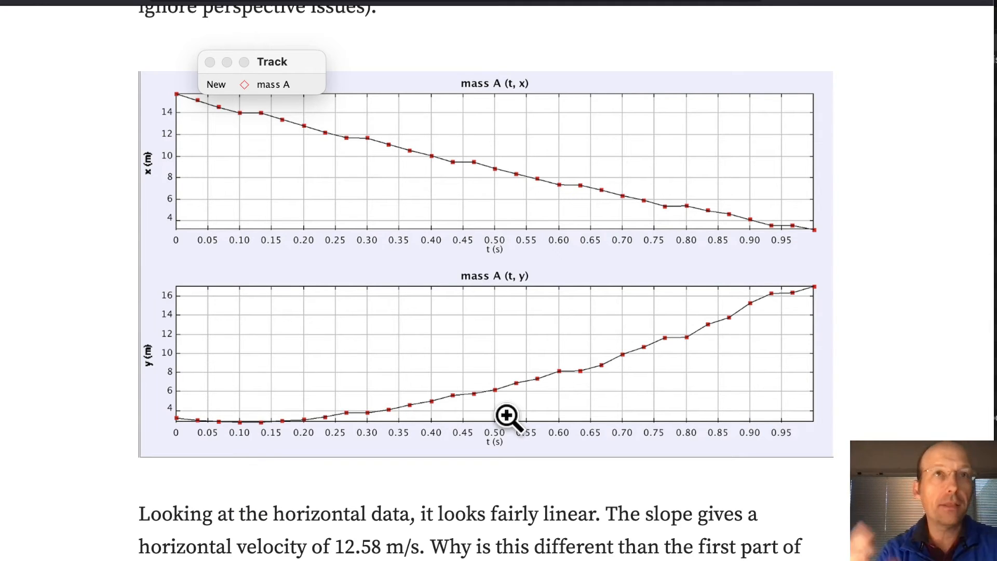
scroll(507, 415, "down", 15)
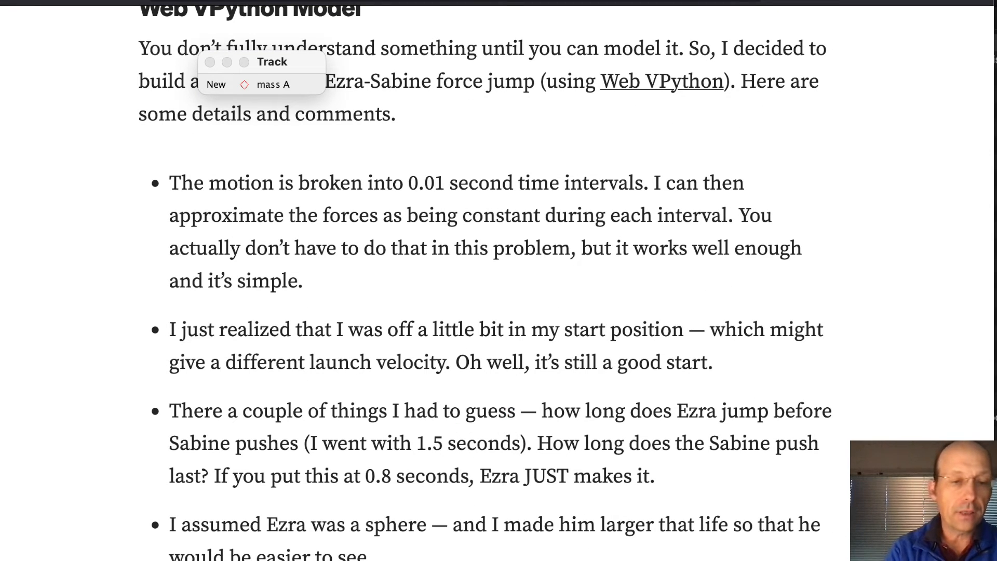
scroll(291, 445, "down", 20)
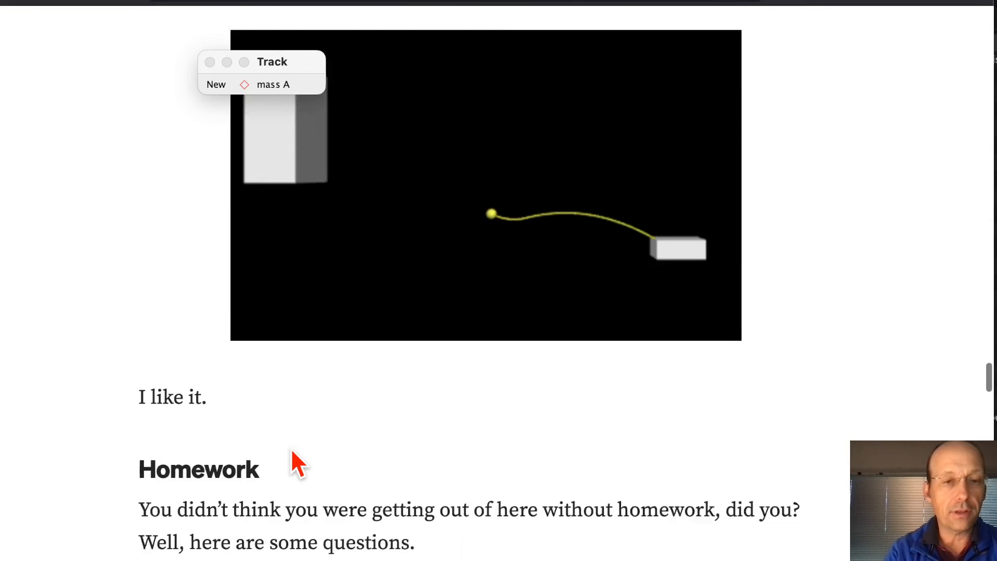
Step: Find the embedded Web VPython program below the Homework section and run the jump simulation
scroll(290, 445, "down", 3)
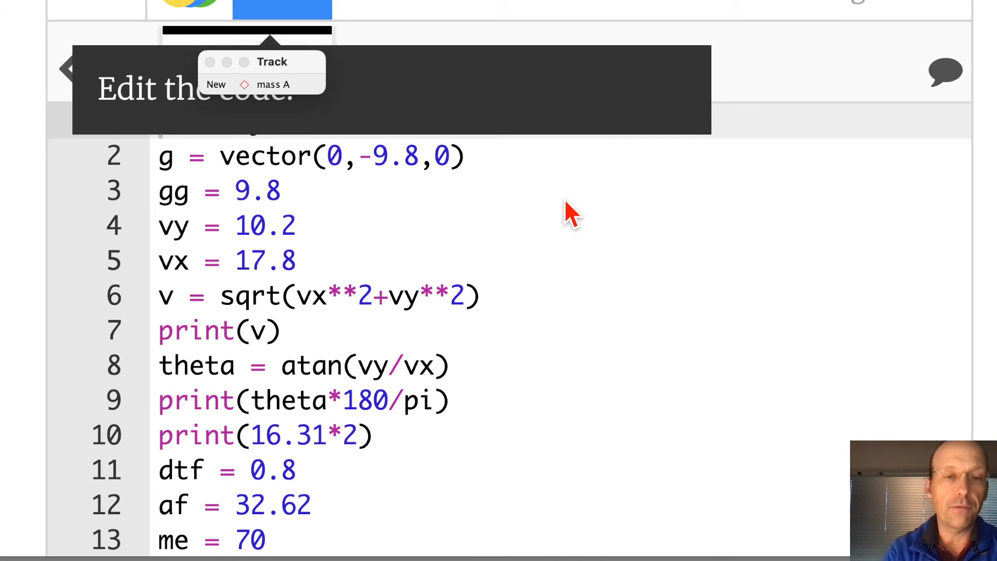
scroll(571, 216, "up", 1)
scroll(571, 216, "up", 1)
scroll(571, 215, "right", 1)
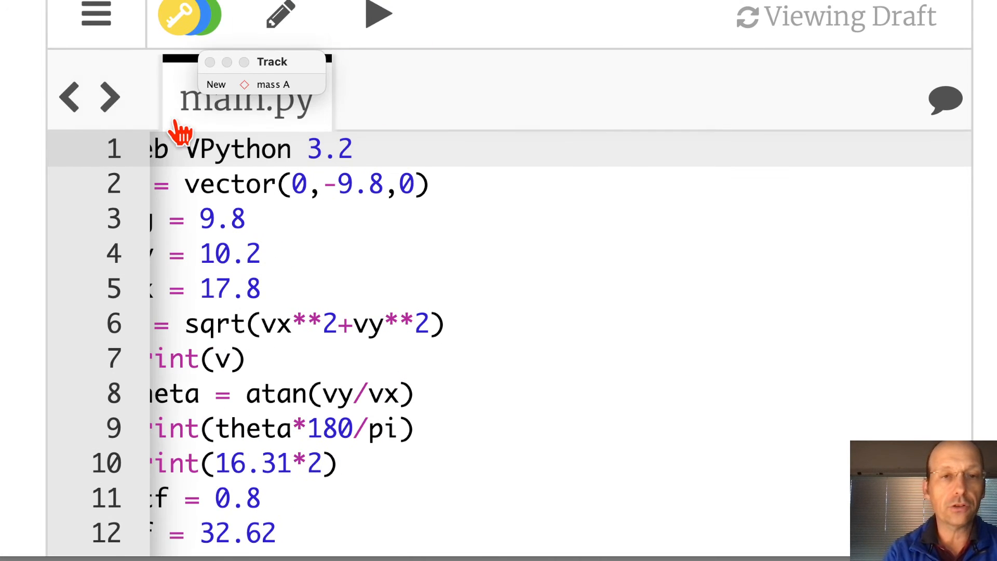
left_click(378, 32)
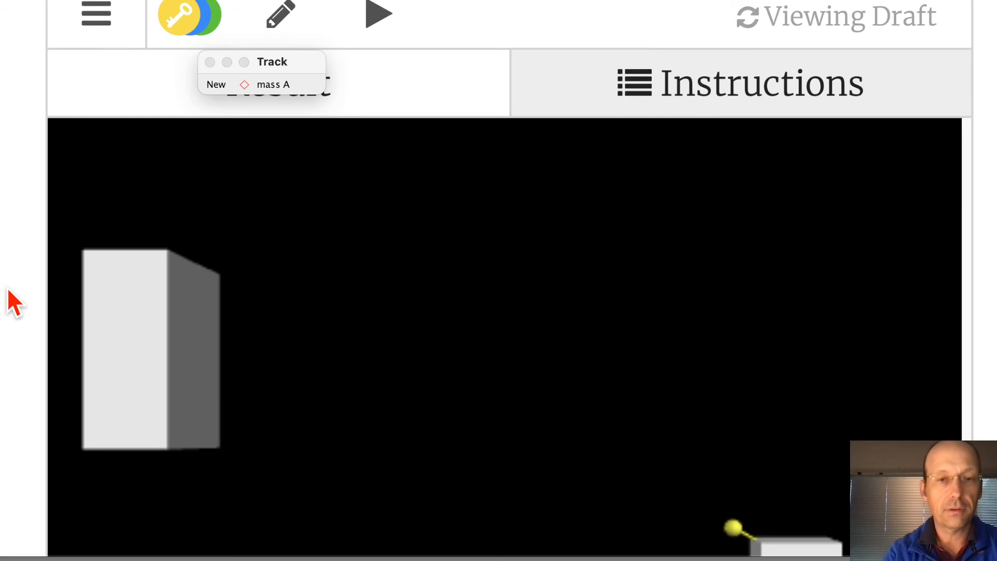
Step: Examine the gravity definitions and the initial vertical and horizontal velocities at the start of main.py
scroll(7, 289, "down", 5)
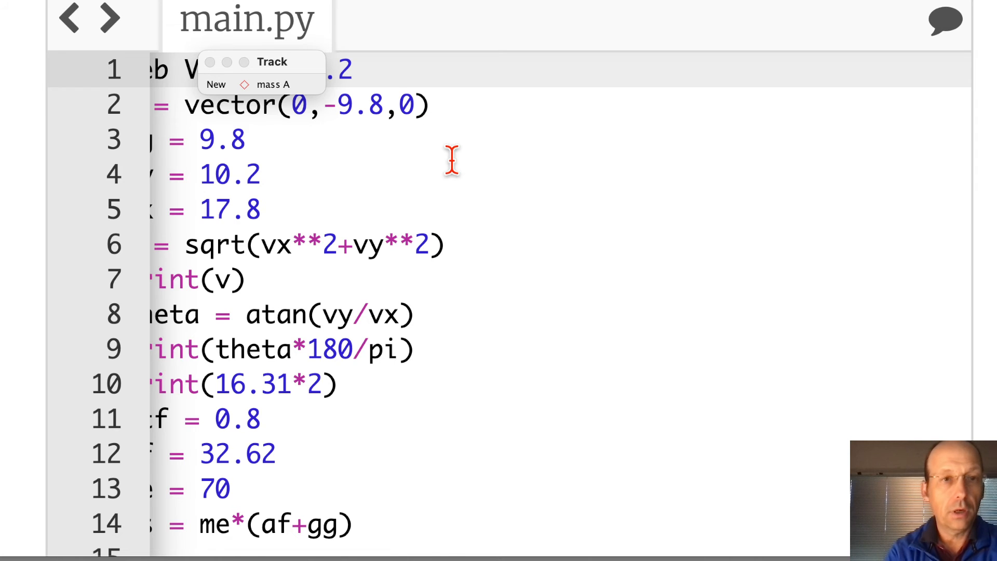
scroll(452, 160, "left", 1)
scroll(451, 161, "down", 1)
scroll(452, 160, "up", 2)
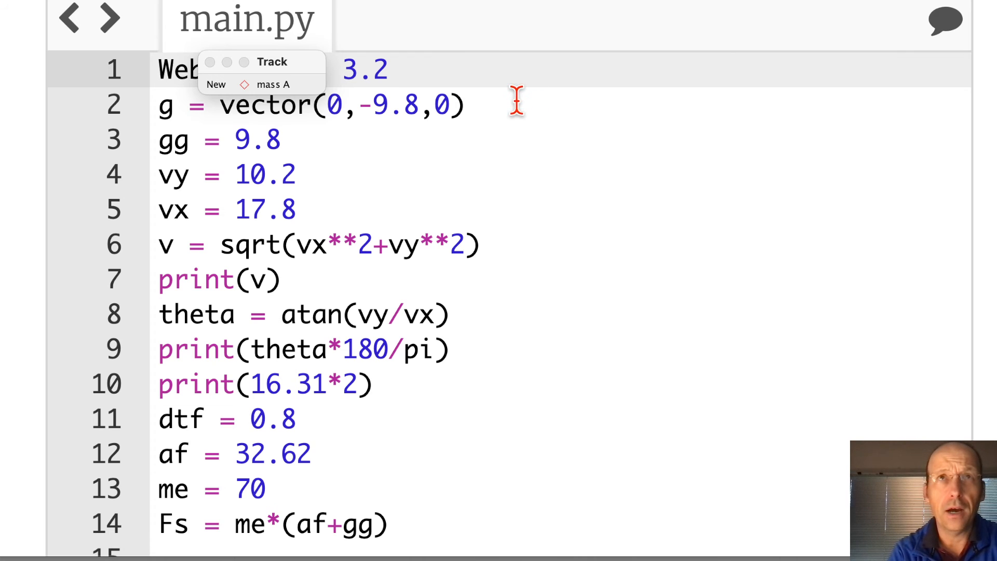
left_click_drag(514, 101, 203, 104)
left_click(319, 145)
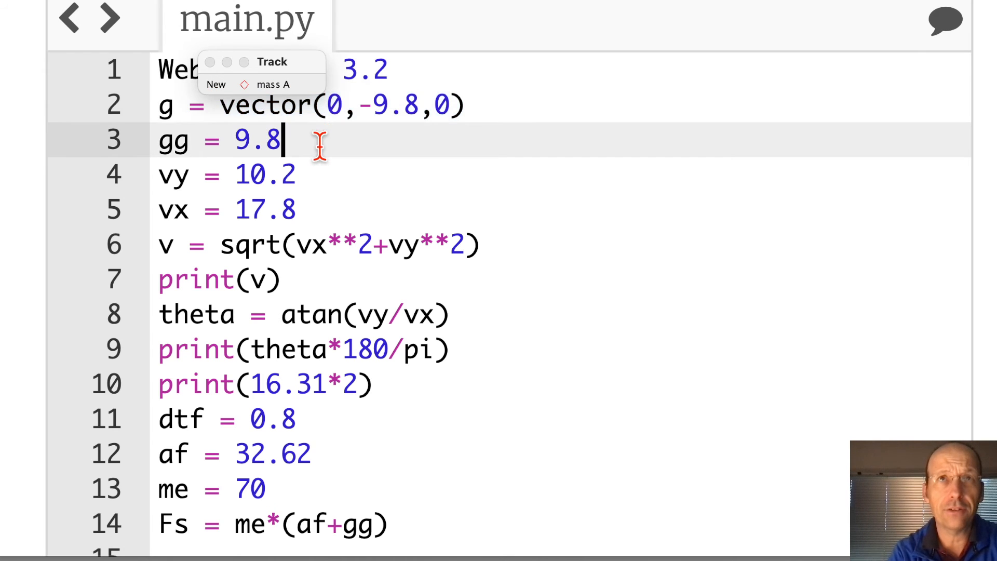
left_click_drag(307, 209, 151, 181)
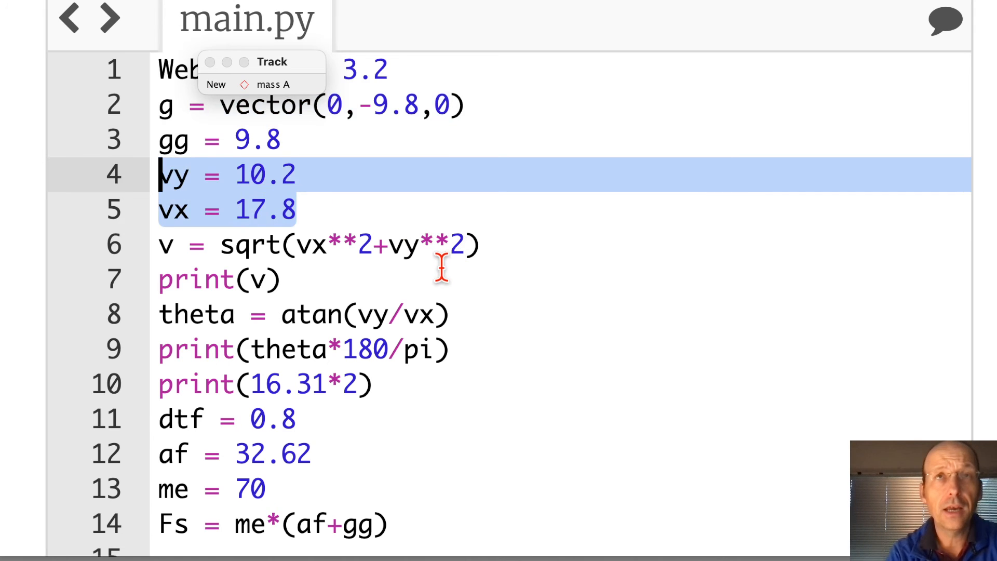
Step: Review the push duration, acceleration, mass and force lines in main.py, and the platform and sphere definitions
scroll(443, 267, "down", 3)
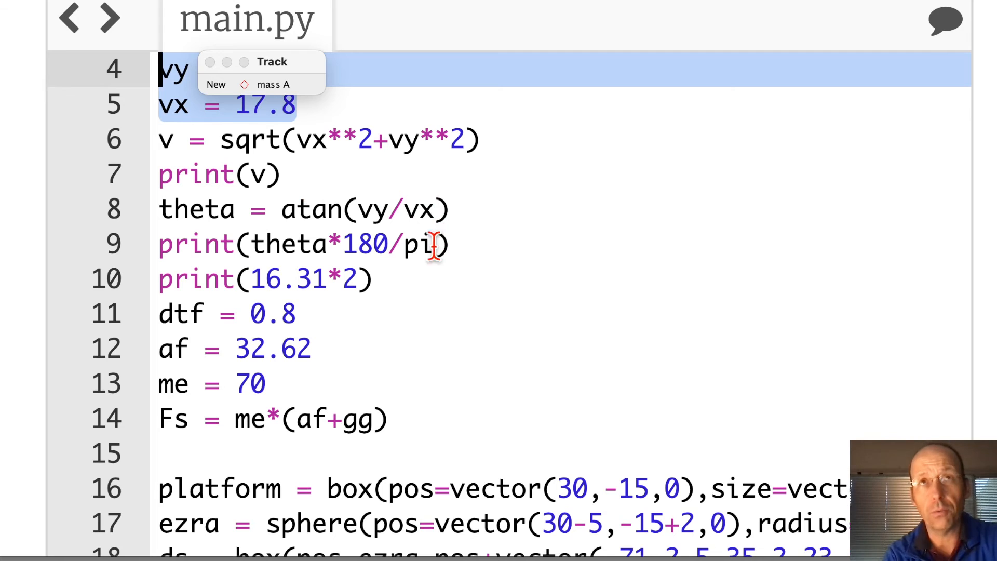
scroll(379, 265, "down", 3)
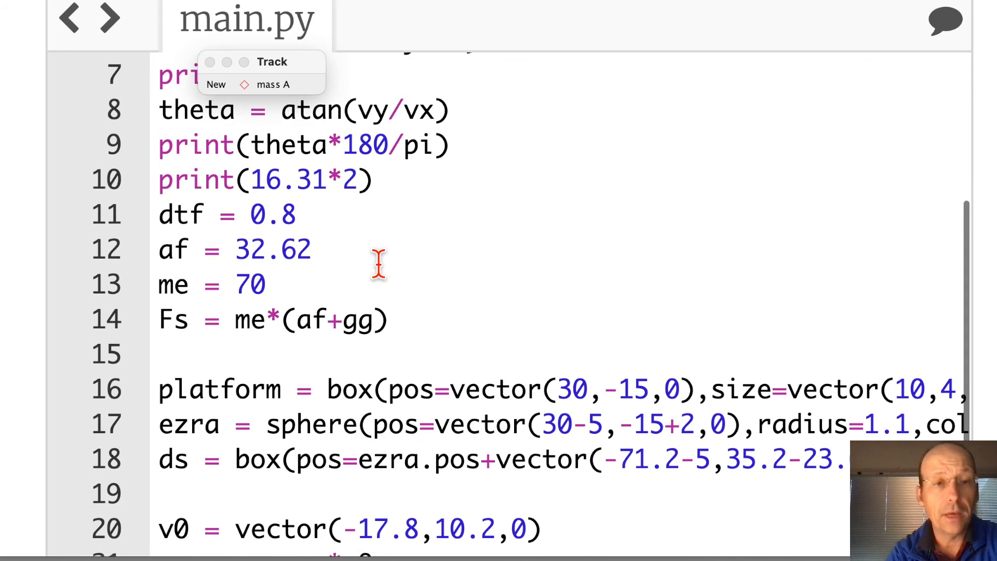
left_click(314, 220)
left_click_drag(313, 221, 158, 224)
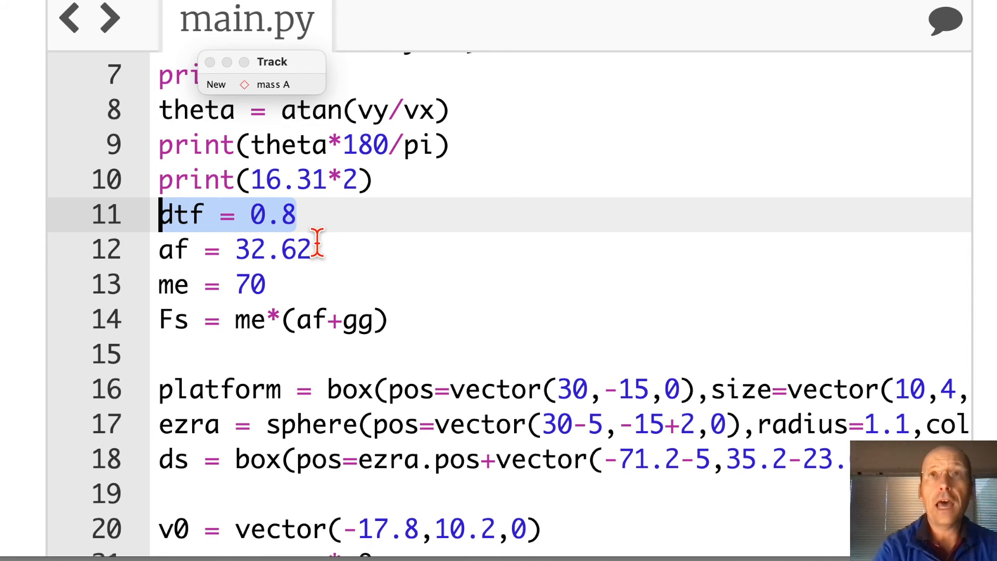
left_click_drag(319, 246, 161, 235)
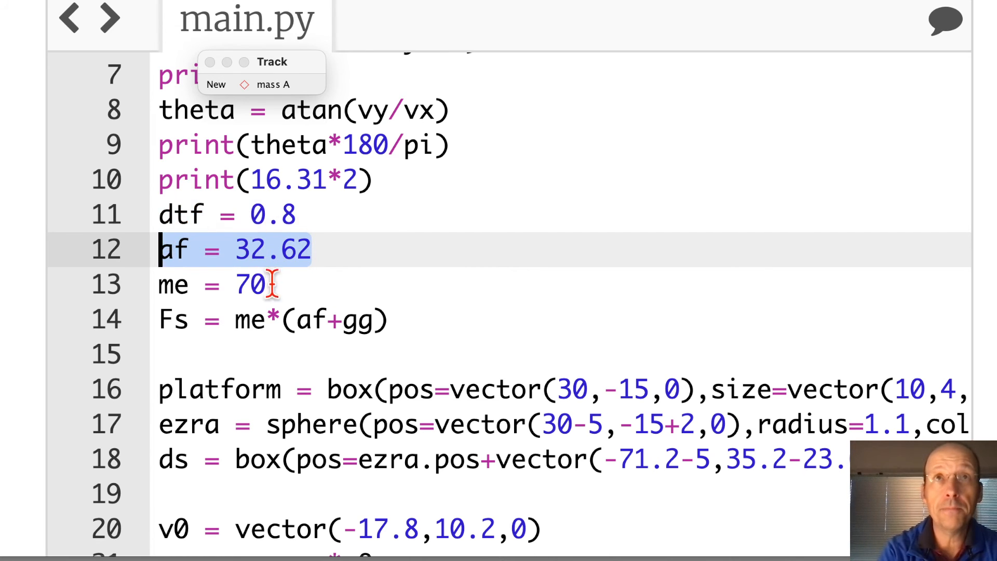
left_click_drag(269, 282, 146, 294)
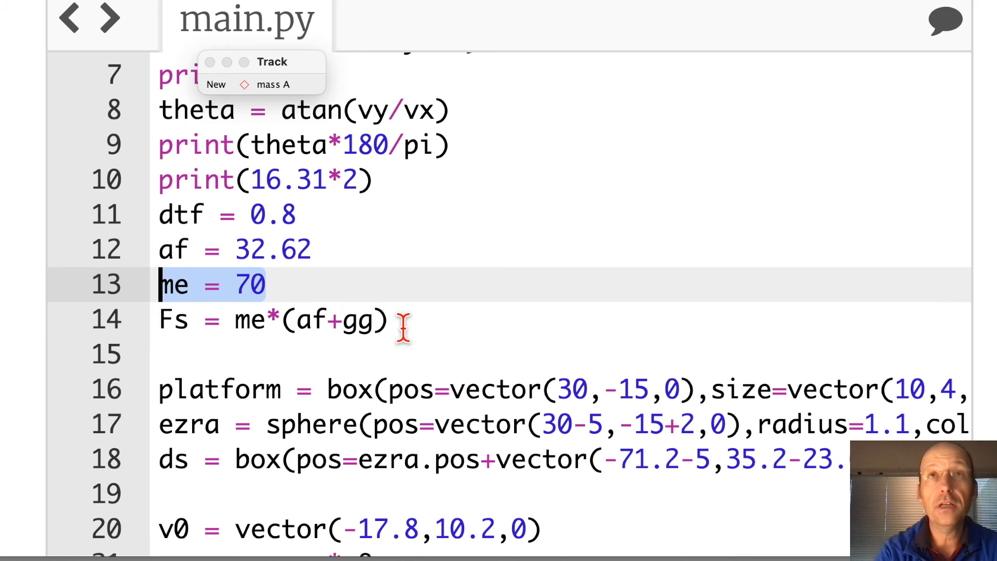
left_click_drag(401, 322, 155, 327)
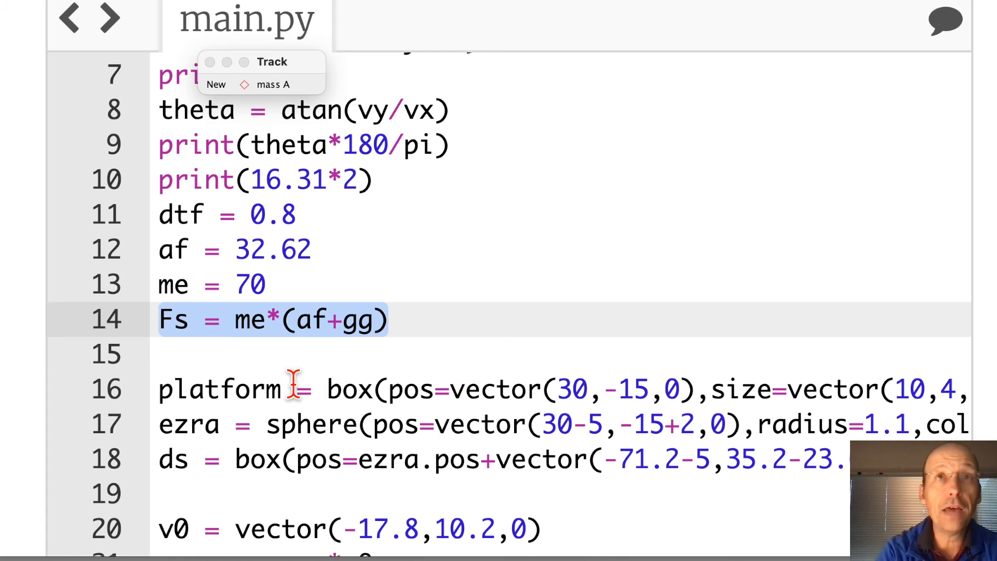
scroll(294, 385, "right", 5)
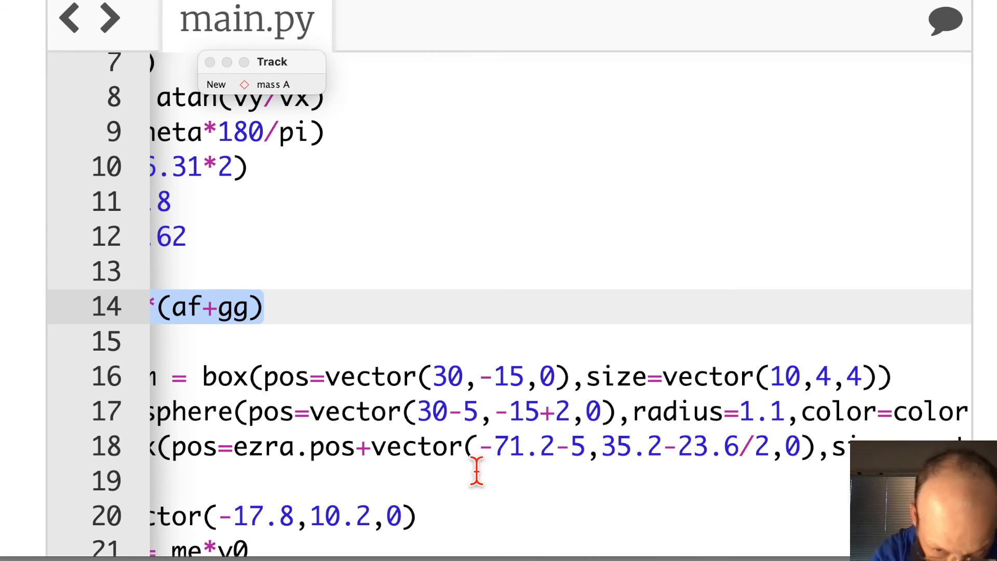
Step: Switch to Tracker and show the other justjump.mp4 tab, which contains the measuring tape
key("super+Tab")
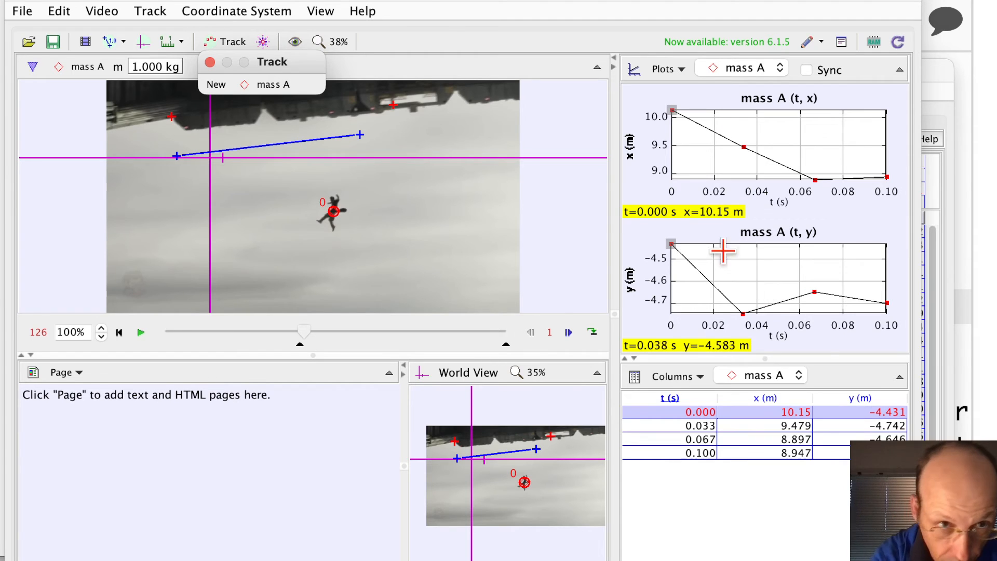
left_click(320, 11)
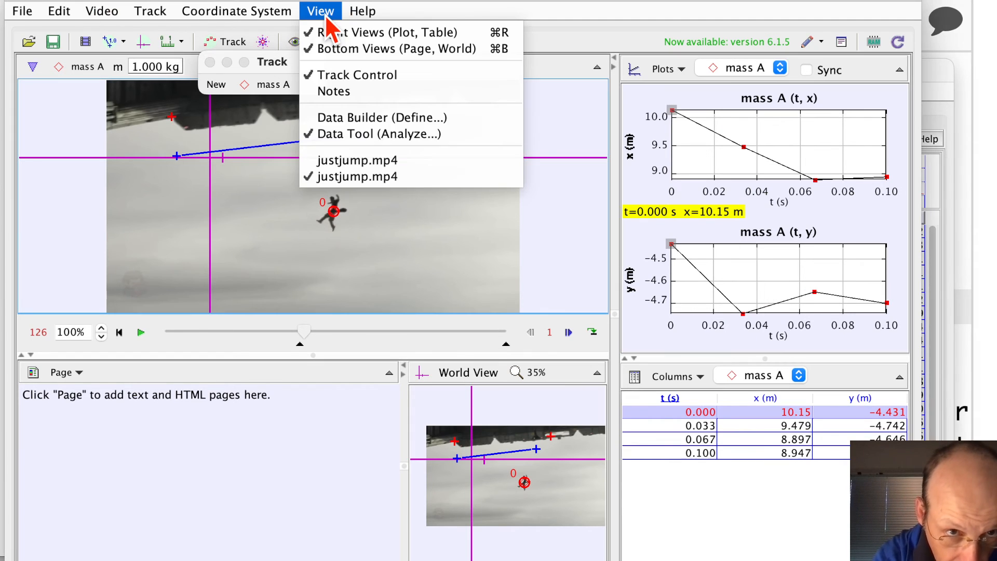
left_click(343, 161)
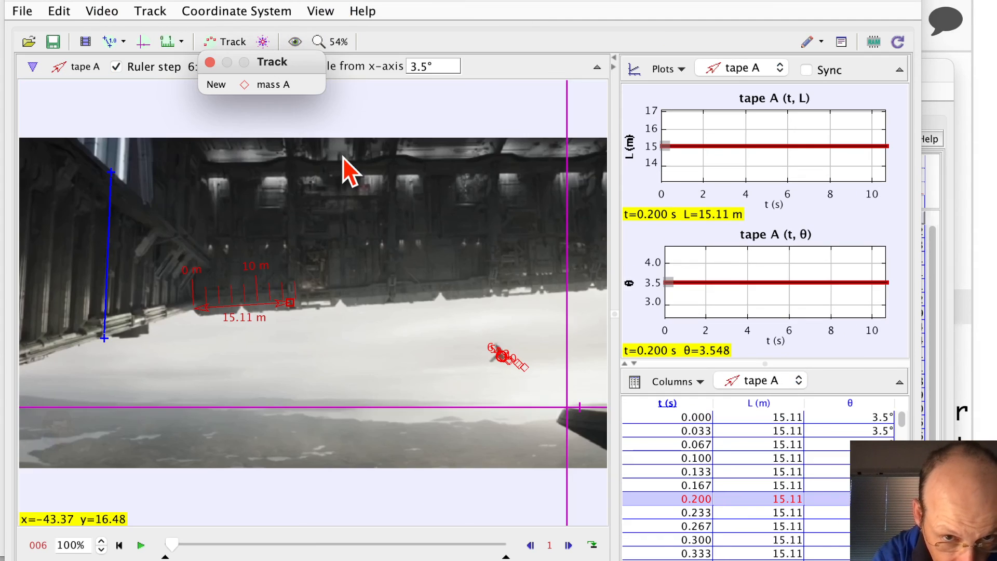
Step: Measure the horizontal distance from the origin to the blue calibration line with tape A, and the height of that line's upper end
left_click_drag(249, 319, 108, 410)
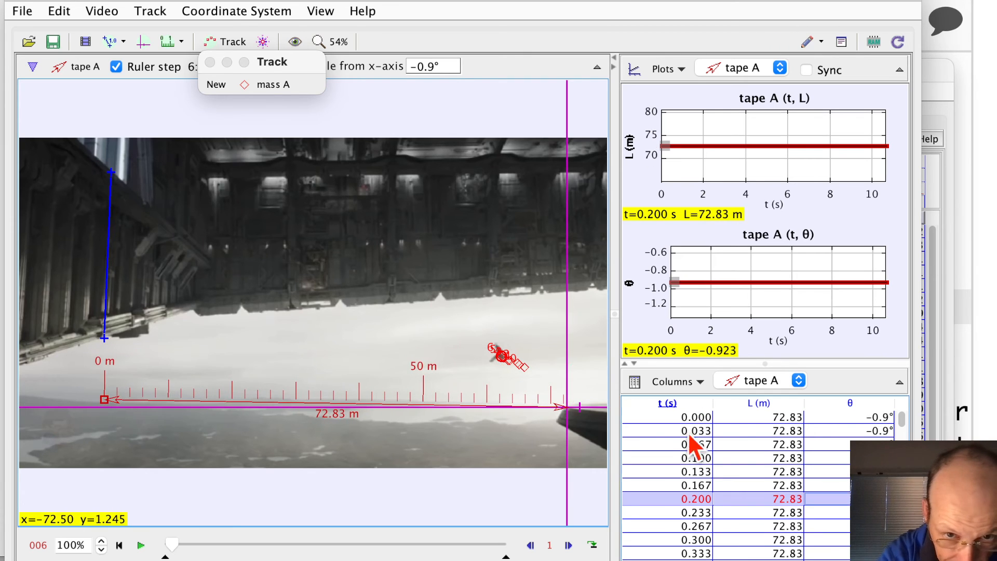
left_click_drag(566, 410, 109, 178)
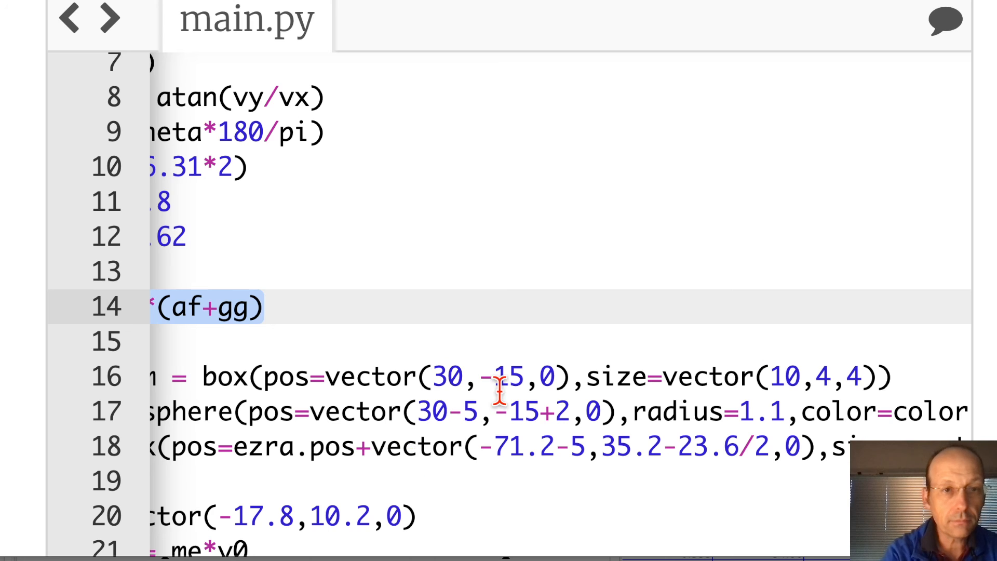
Step: Switch back to the Web VPython code and review the platform, ezra and ds object definitions in main.py
scroll(500, 390, "left", 2)
scroll(499, 390, "down", 1)
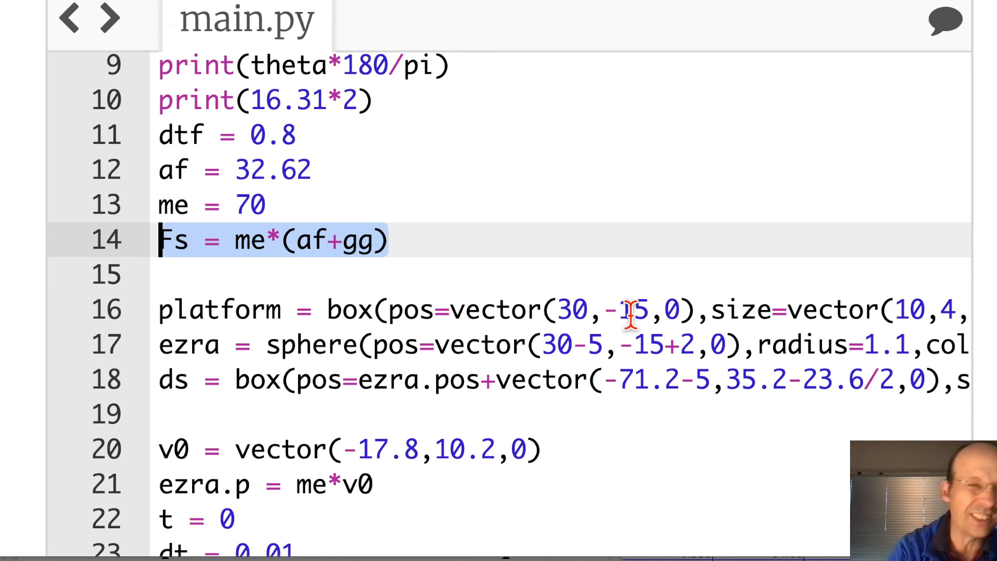
scroll(631, 312, "right", 2)
scroll(631, 312, "right", 2)
scroll(631, 311, "down", 1)
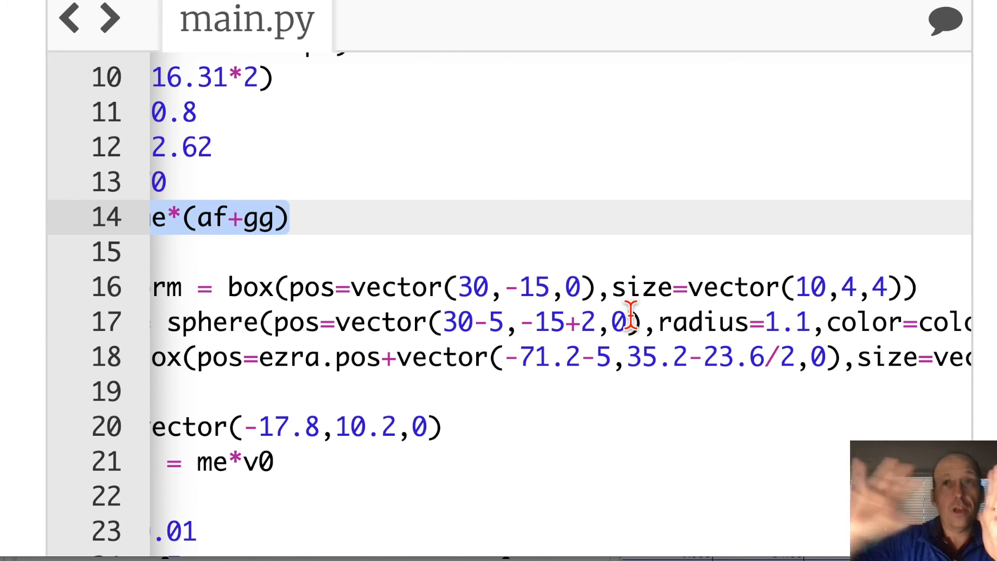
scroll(630, 316, "left", 3)
scroll(629, 317, "down", 2)
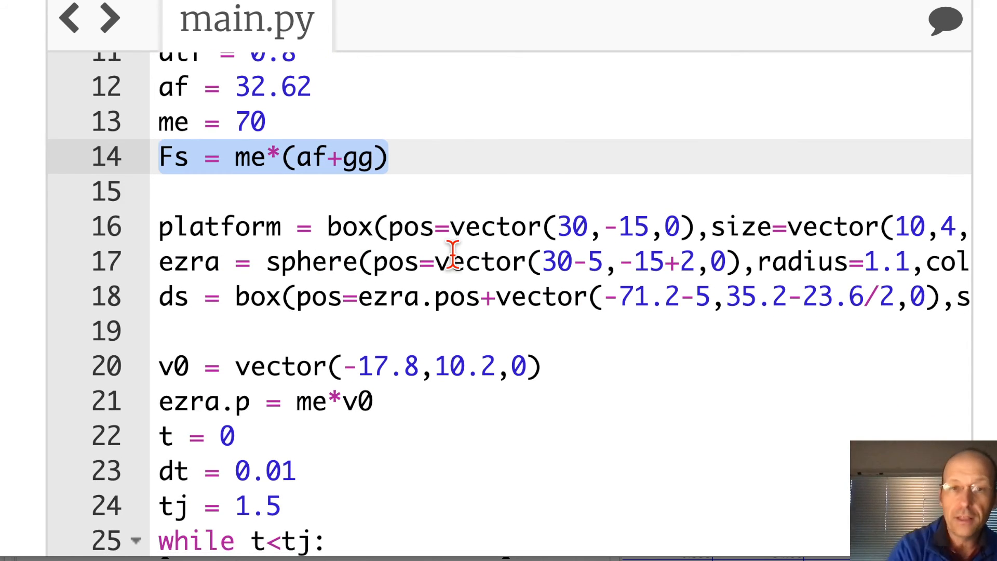
Step: Highlight the 30-5 term in the ezra sphere's position and review the radius, color and other arguments on that line
left_click(606, 259)
left_click_drag(605, 259, 541, 261)
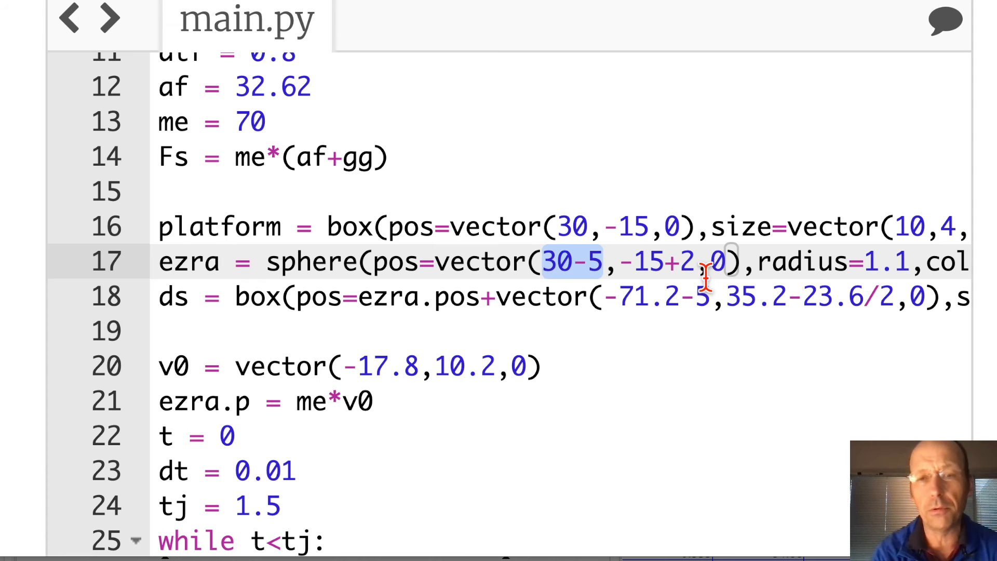
scroll(902, 260, "right", 5)
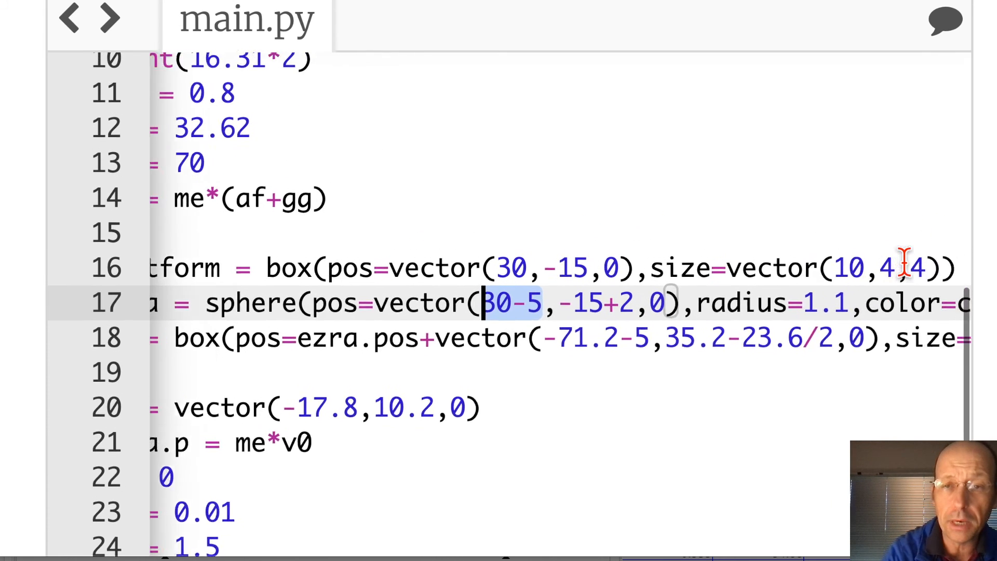
scroll(904, 262, "down", 1)
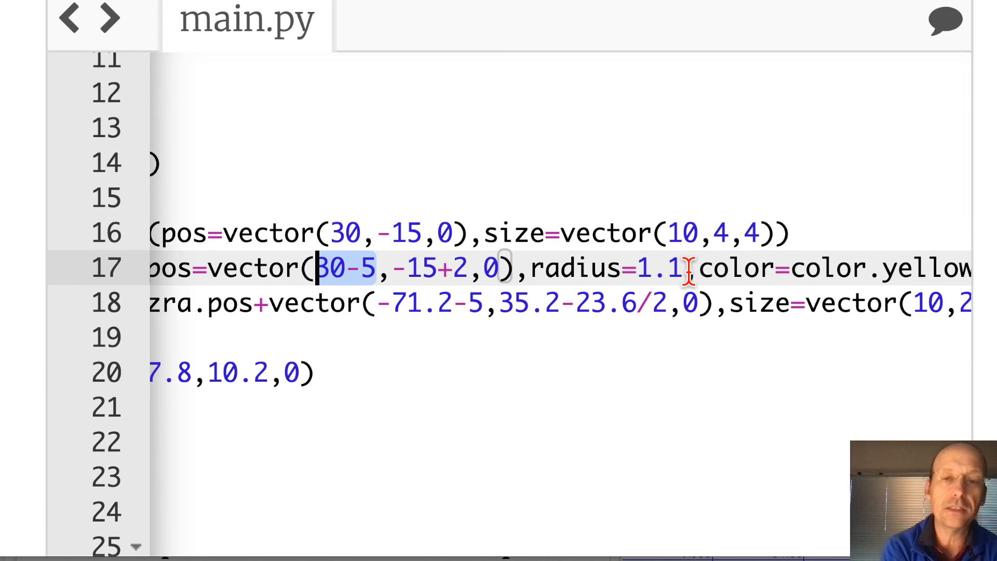
scroll(688, 269, "down", 2)
scroll(688, 269, "right", 3)
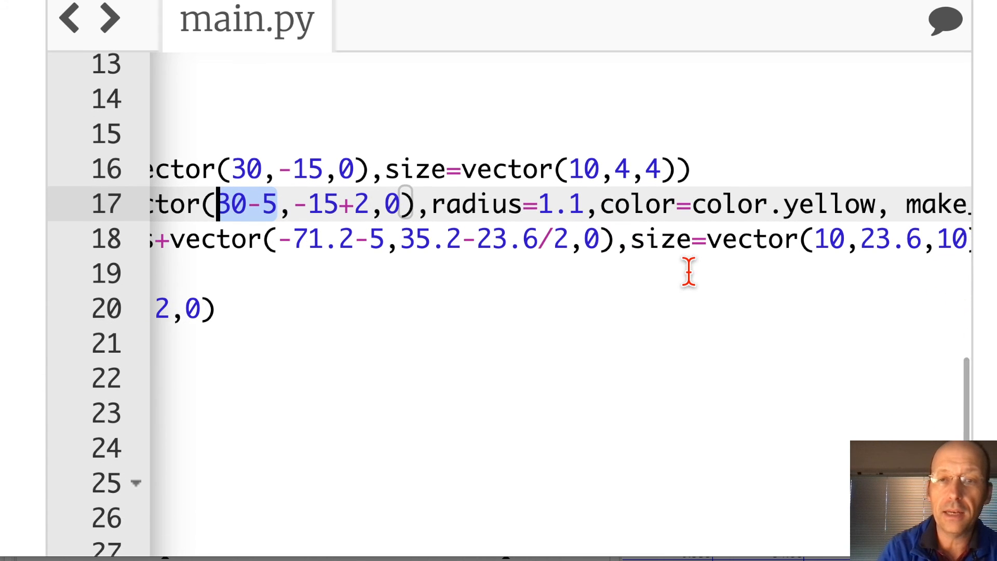
scroll(689, 269, "right", 5)
scroll(688, 269, "left", 10)
scroll(688, 269, "up", 2)
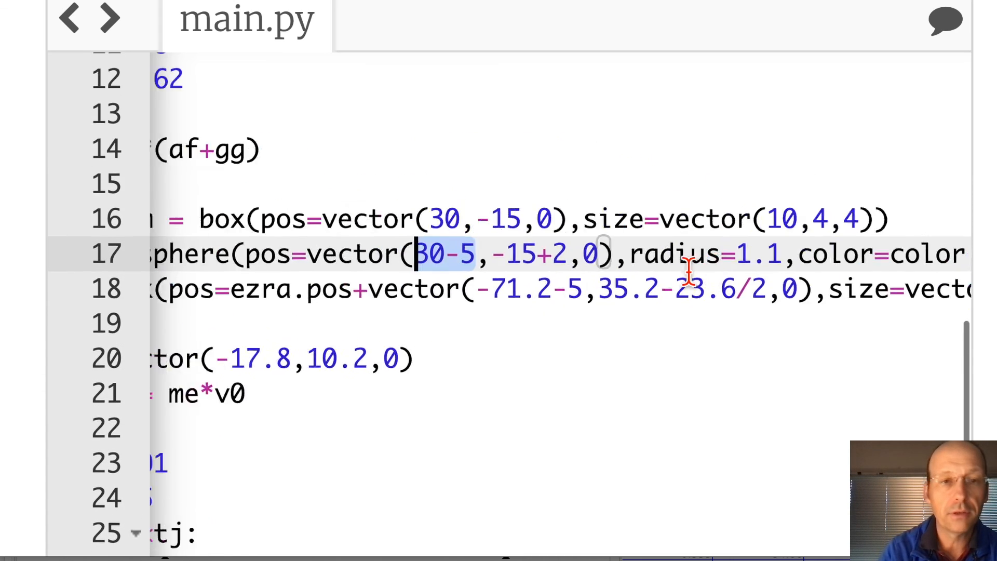
scroll(688, 269, "down", 1)
scroll(689, 269, "left", 2)
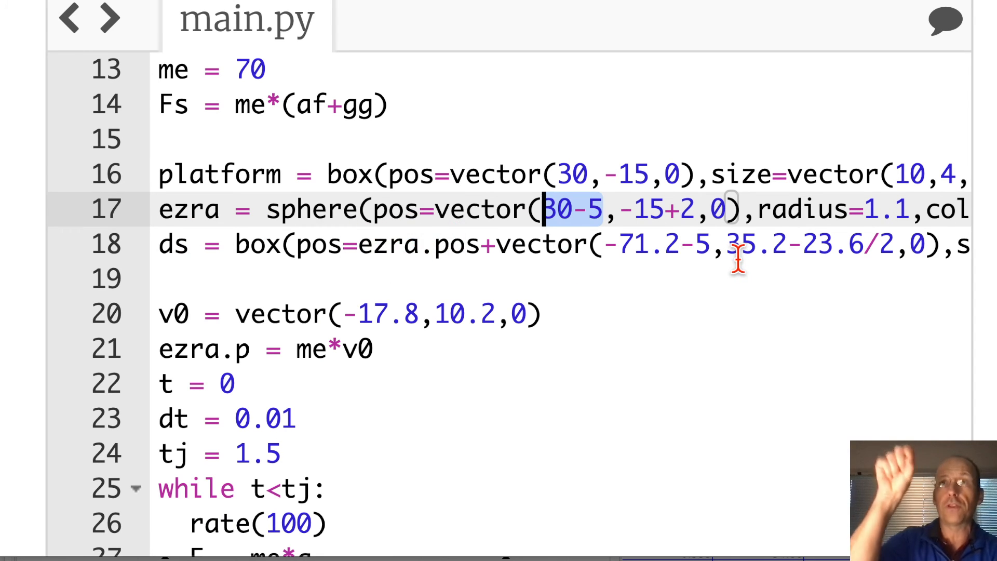
Step: Examine the position offset and size vector of the ds box definition on line 18
scroll(737, 260, "right", 5)
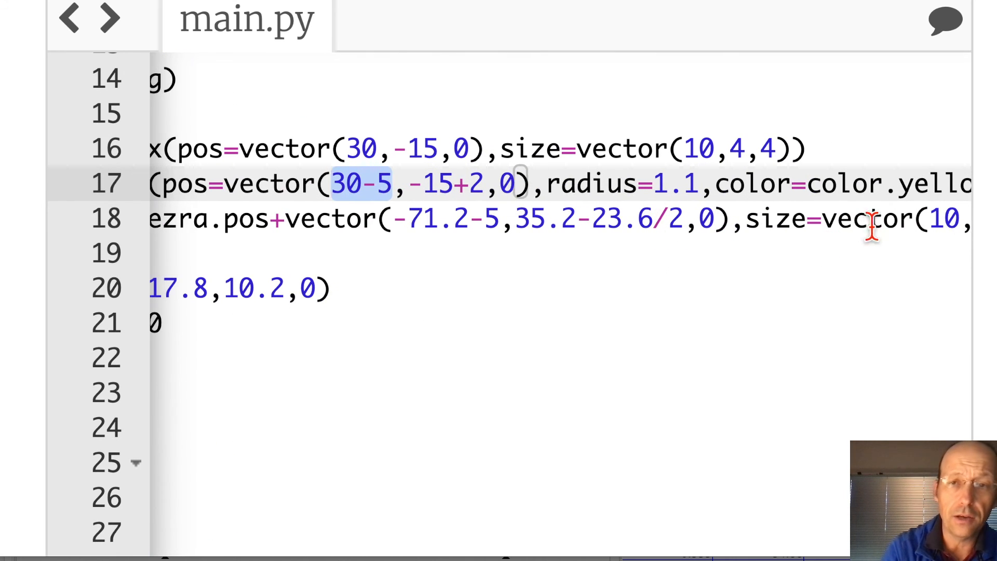
scroll(882, 229, "right", 4)
scroll(895, 227, "left", 1)
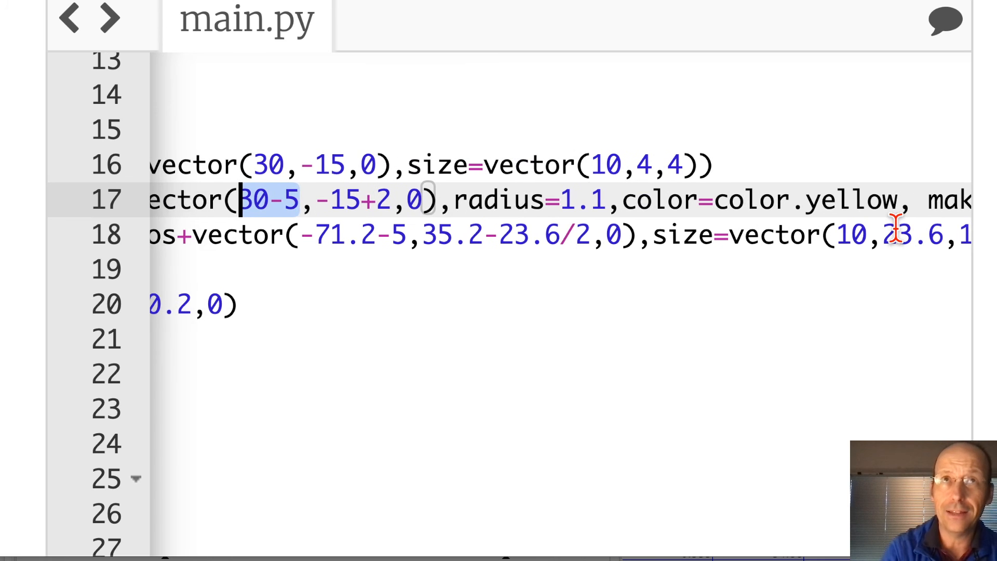
scroll(895, 228, "right", 2)
scroll(896, 228, "left", 8)
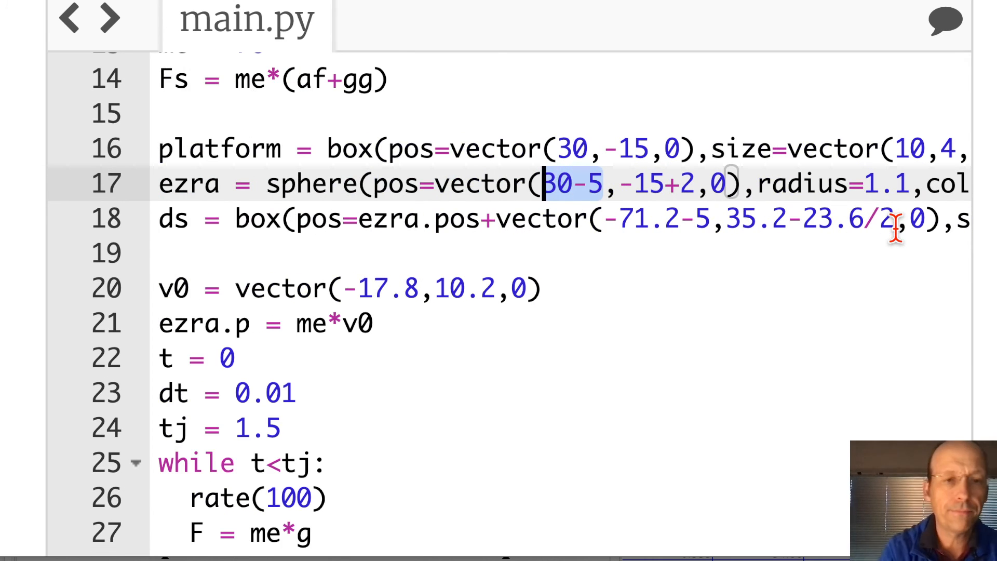
Step: Review the initial velocity, momentum and time step lines, and highlight the tj = 1.5 line
scroll(597, 312, "down", 2)
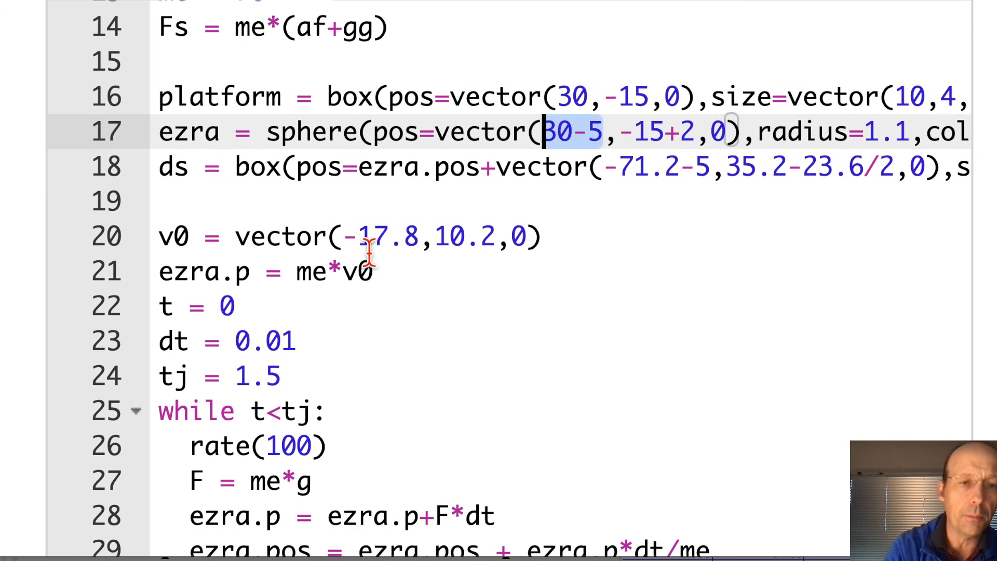
scroll(353, 272, "down", 3)
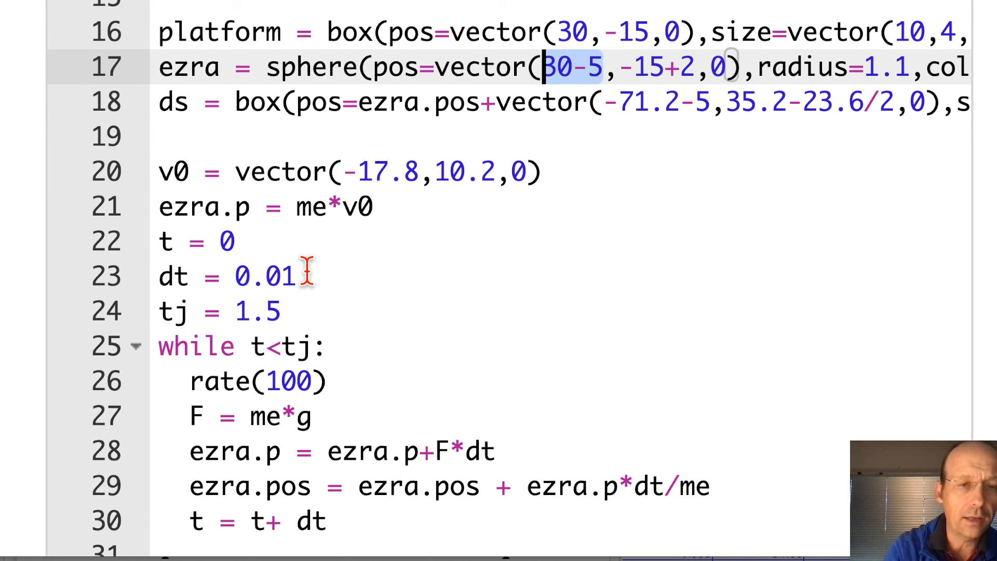
left_click_drag(291, 314, 135, 316)
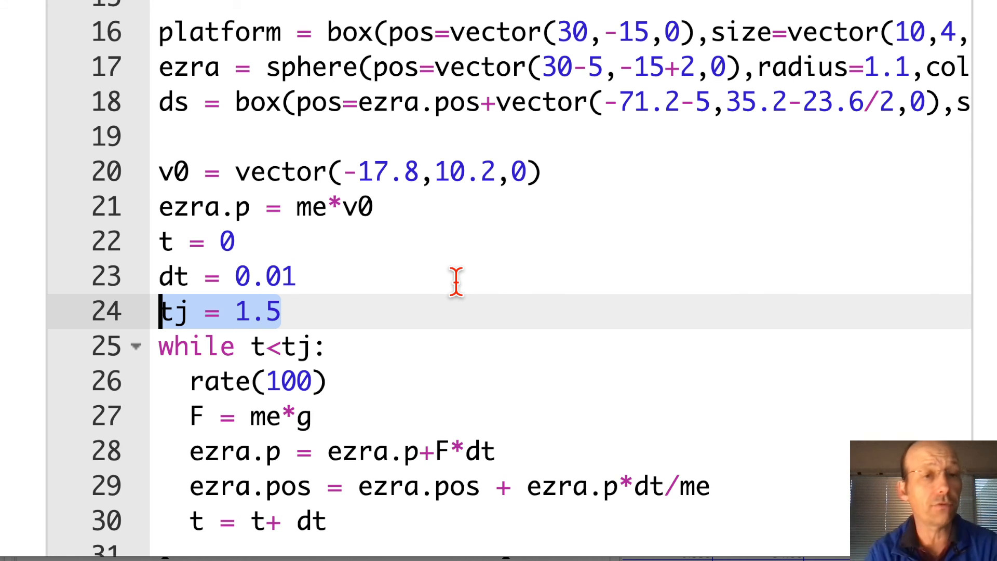
Step: Go through the force, momentum, position and time update lines of the first while loop
scroll(456, 282, "down", 2)
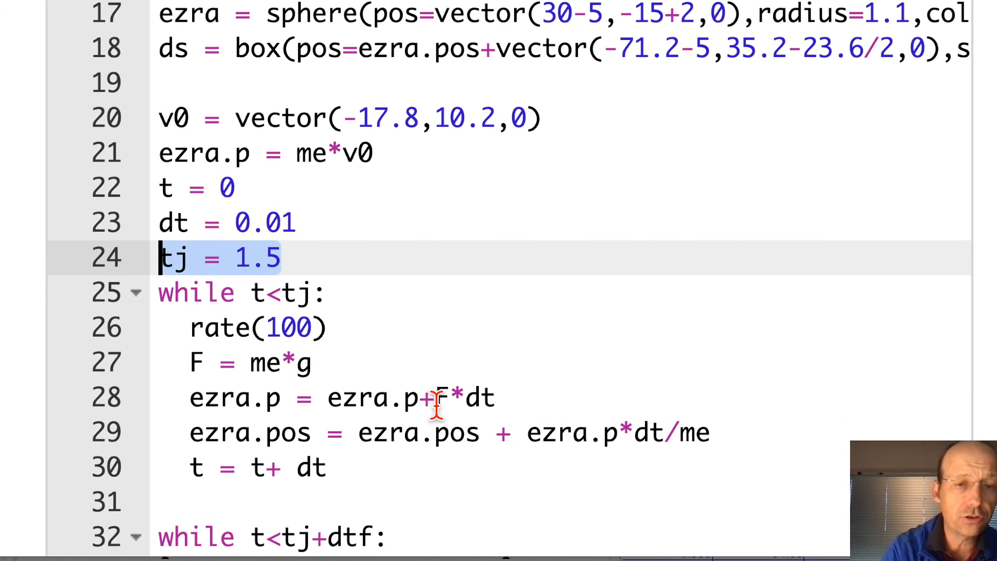
scroll(436, 408, "down", 1)
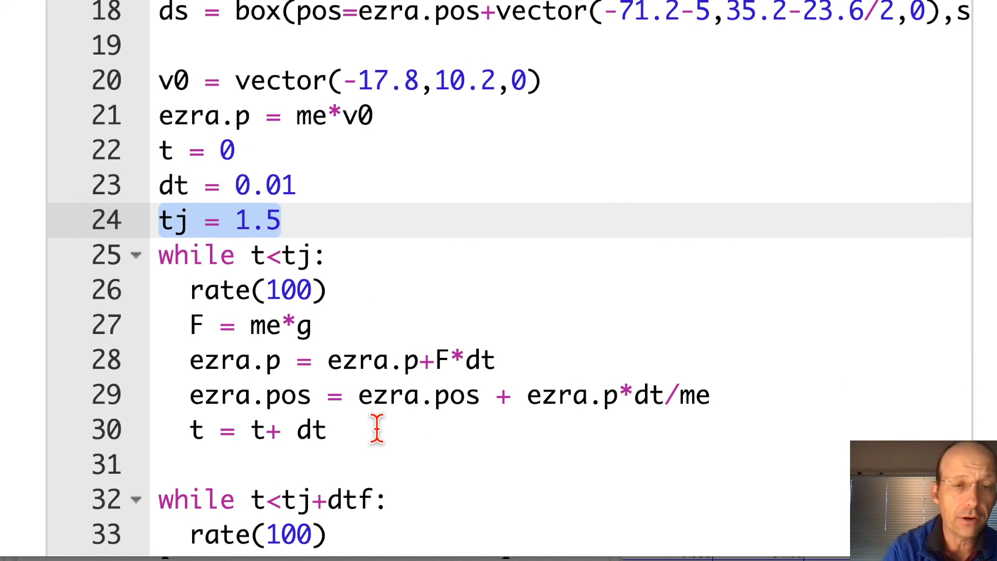
left_click(320, 325)
left_click(527, 366)
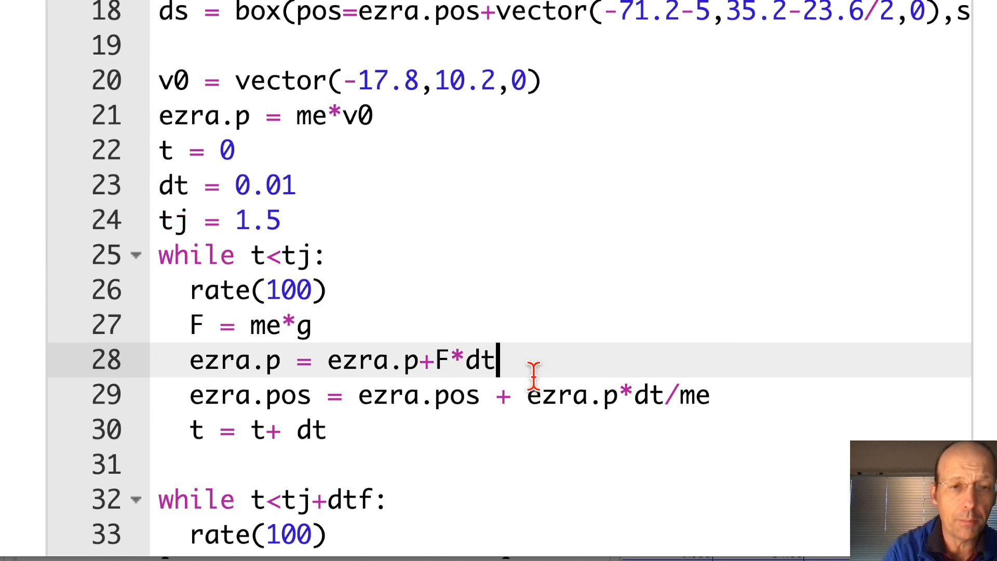
left_click(516, 394)
left_click(329, 429)
Step: Highlight the force line and its Fs term in the second while loop, and review the final t<4 loop
scroll(329, 433, "down", 7)
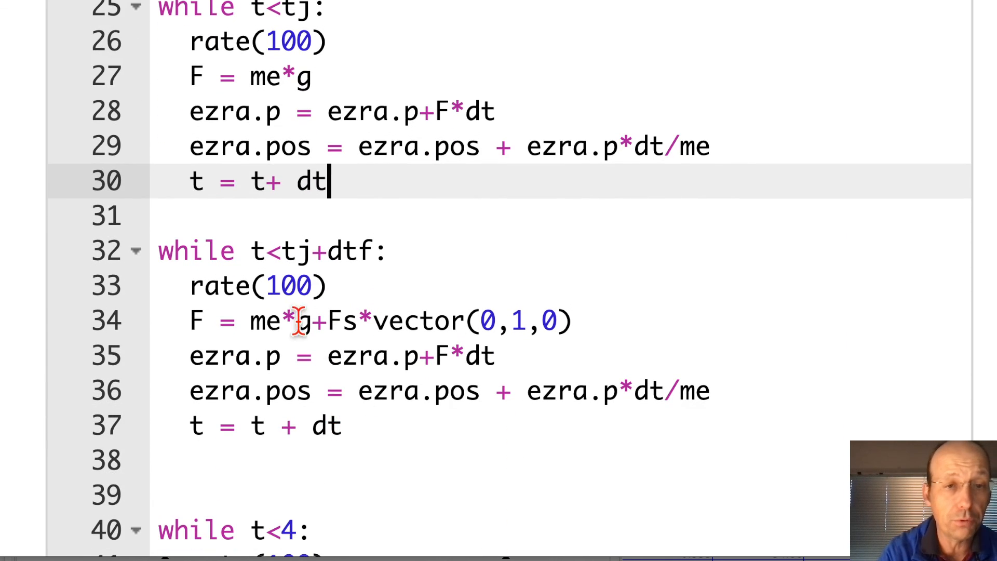
left_click_drag(188, 320, 552, 323)
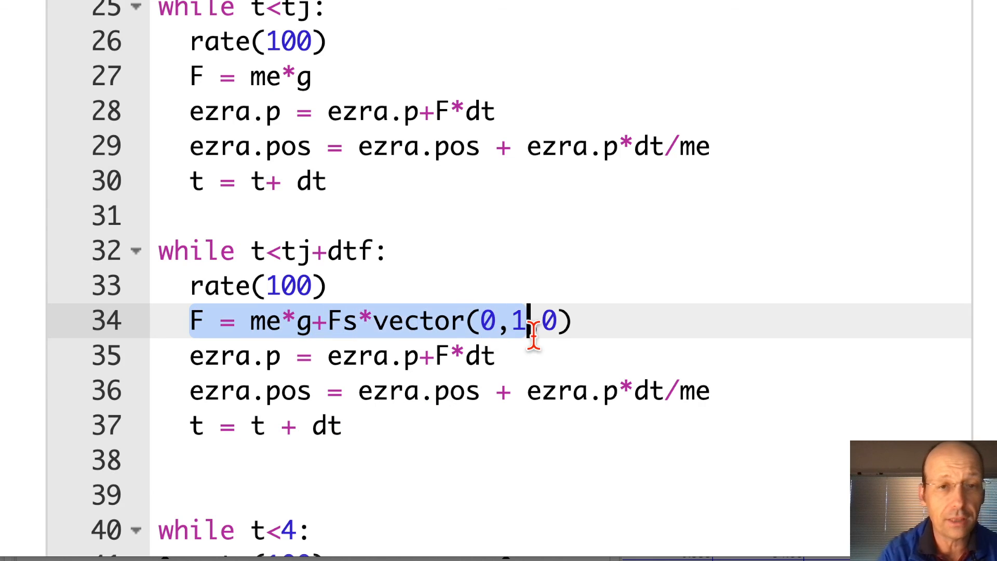
left_click(326, 321)
left_click_drag(326, 322, 363, 322)
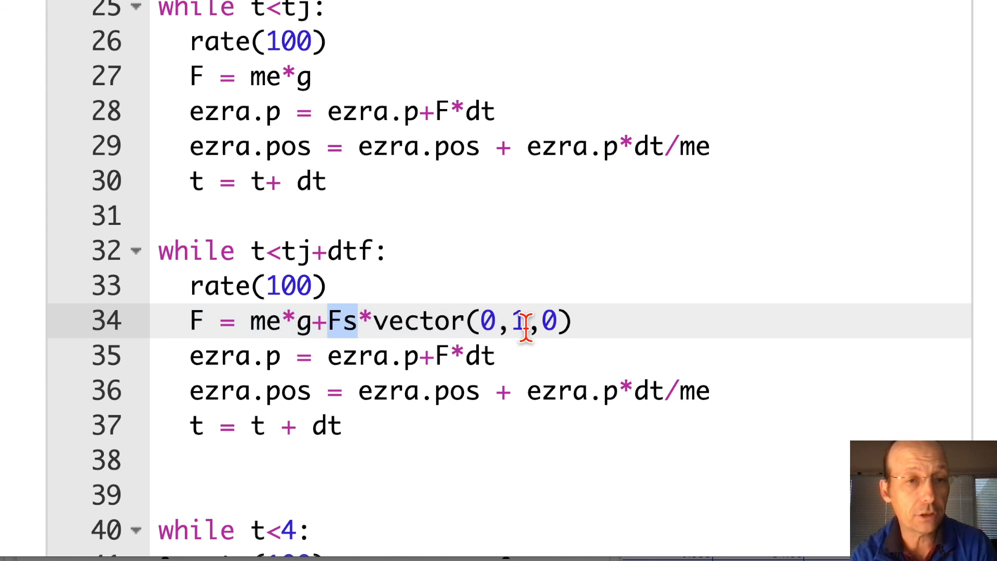
scroll(340, 383, "down", 2)
scroll(340, 383, "down", 5)
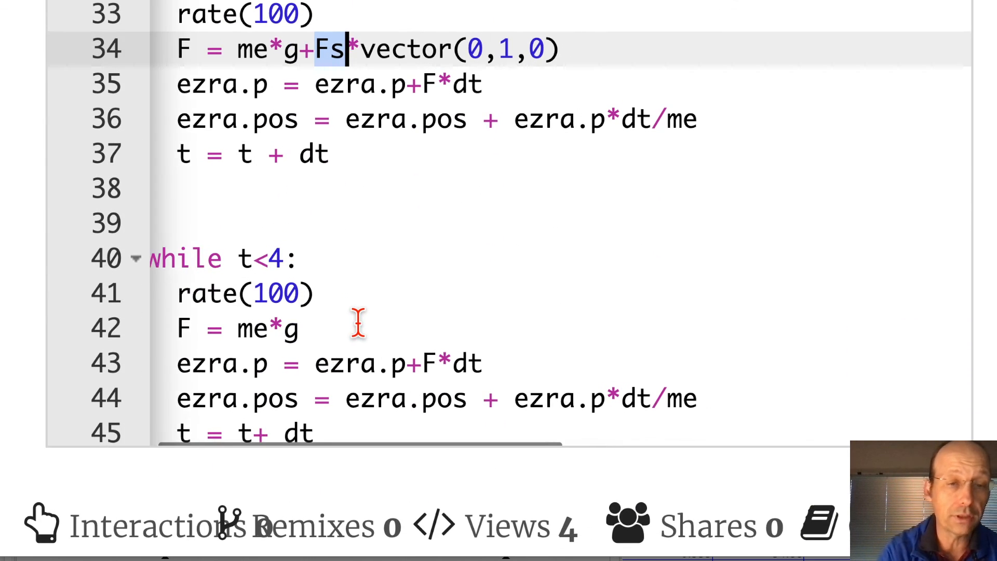
Step: Run the jump simulation again from the embedded Web VPython program
scroll(358, 322, "up", 1)
scroll(7, 199, "up", 10)
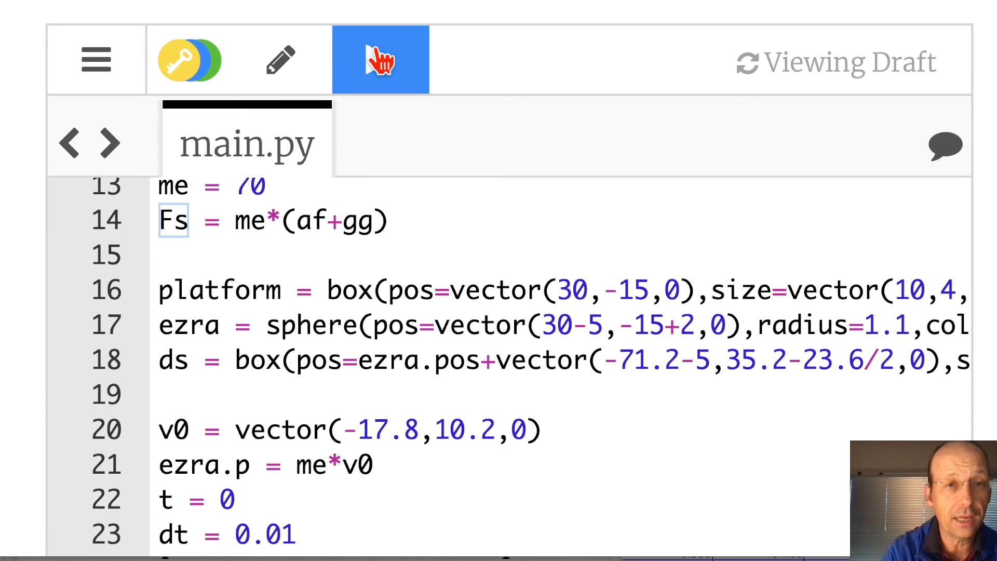
left_click(378, 62)
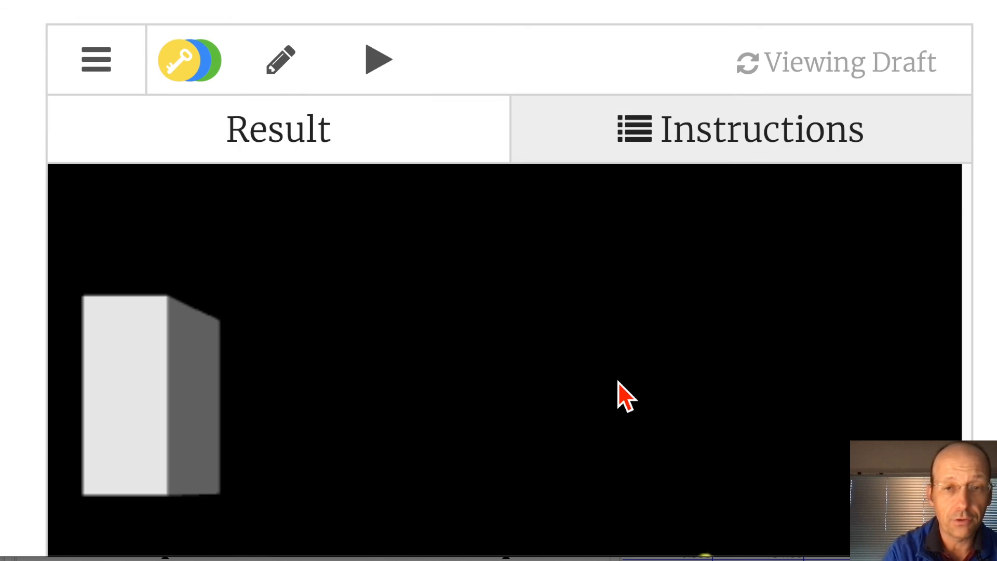
Step: Read through the article's Homework questions, from the initial velocity question to the late force push question
scroll(11, 289, "down", 2)
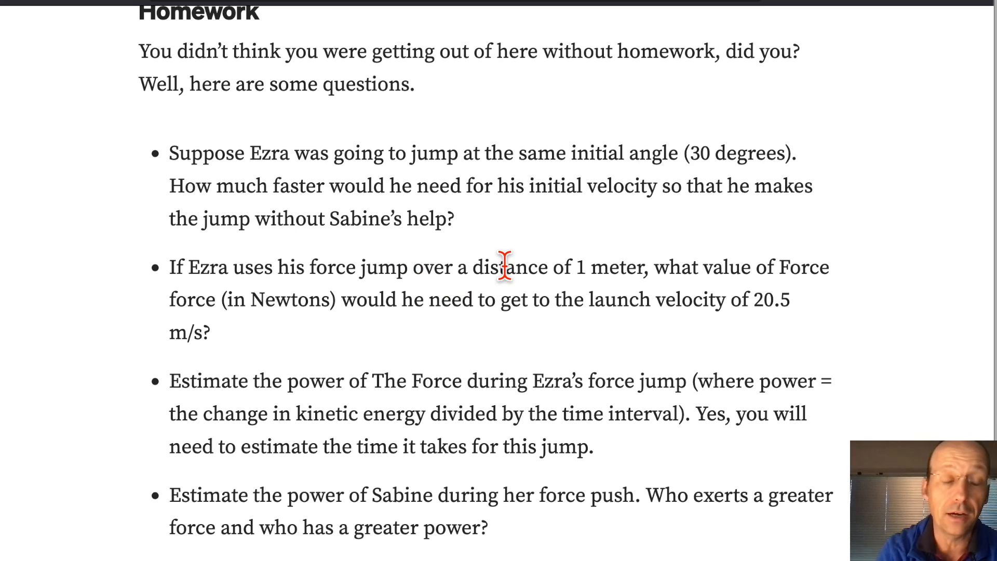
scroll(504, 266, "down", 2)
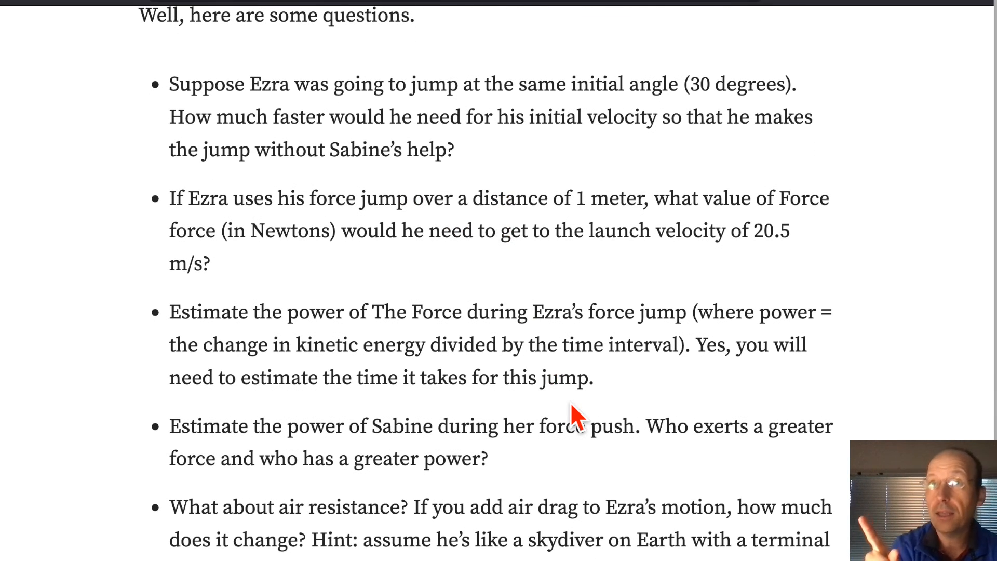
scroll(571, 408, "down", 4)
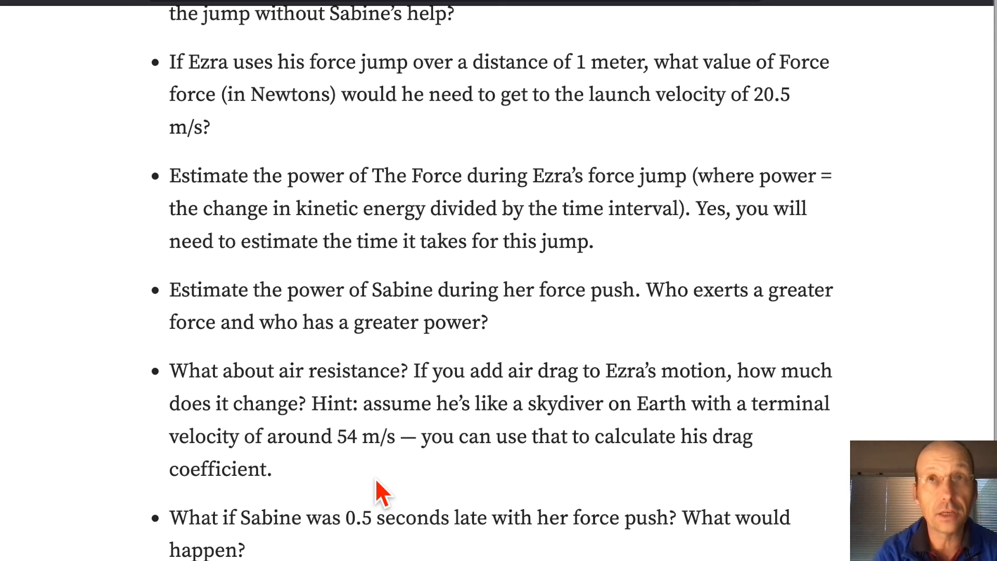
scroll(376, 481, "down", 1)
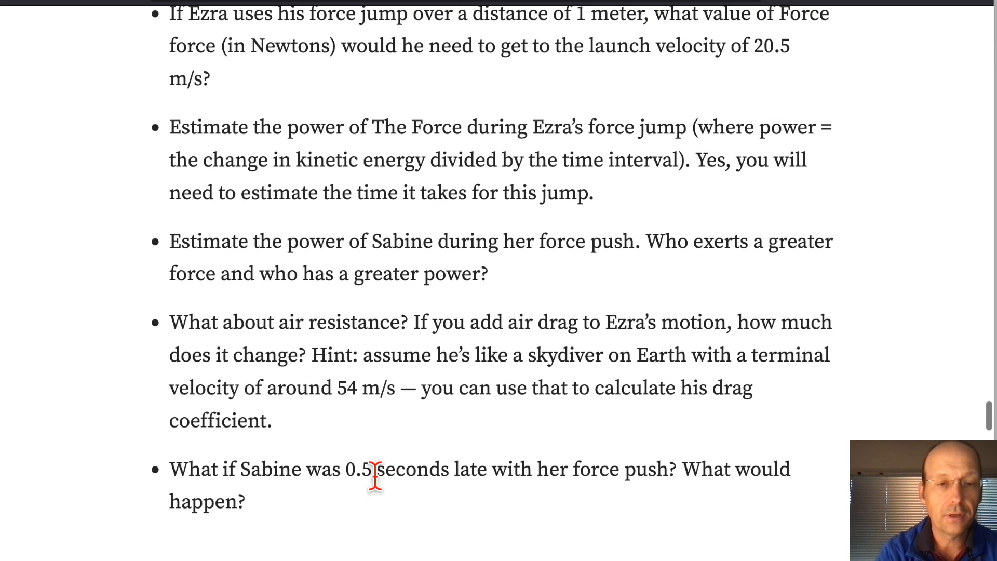